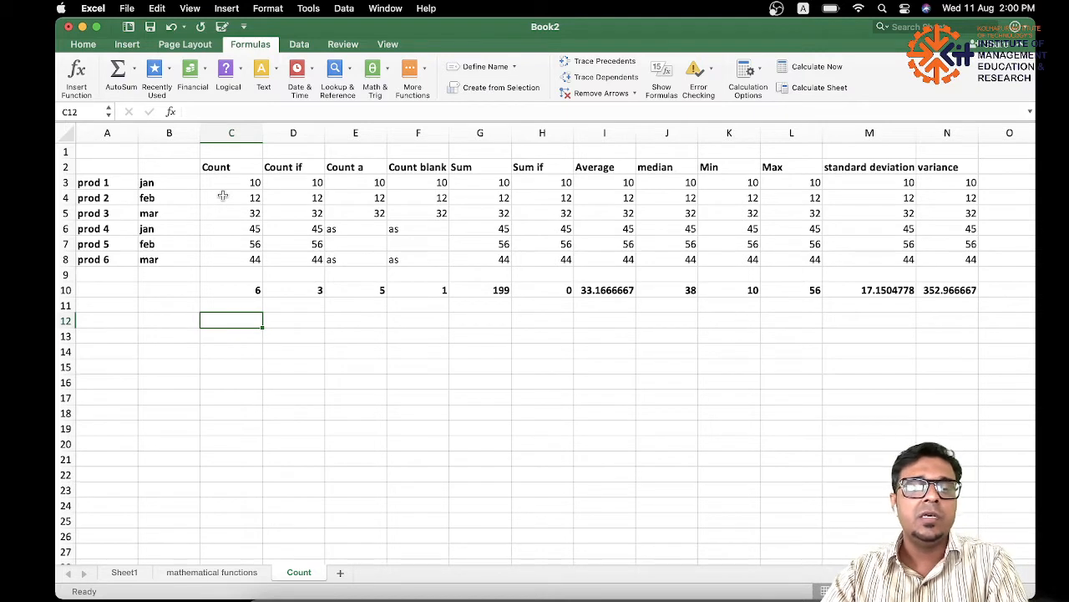
Review the product names in column A, the months in column B and the Count values in C3:C8.
{"action": "left_click_drag", "start_coordinate": [99, 181], "coordinate": [107, 256]}
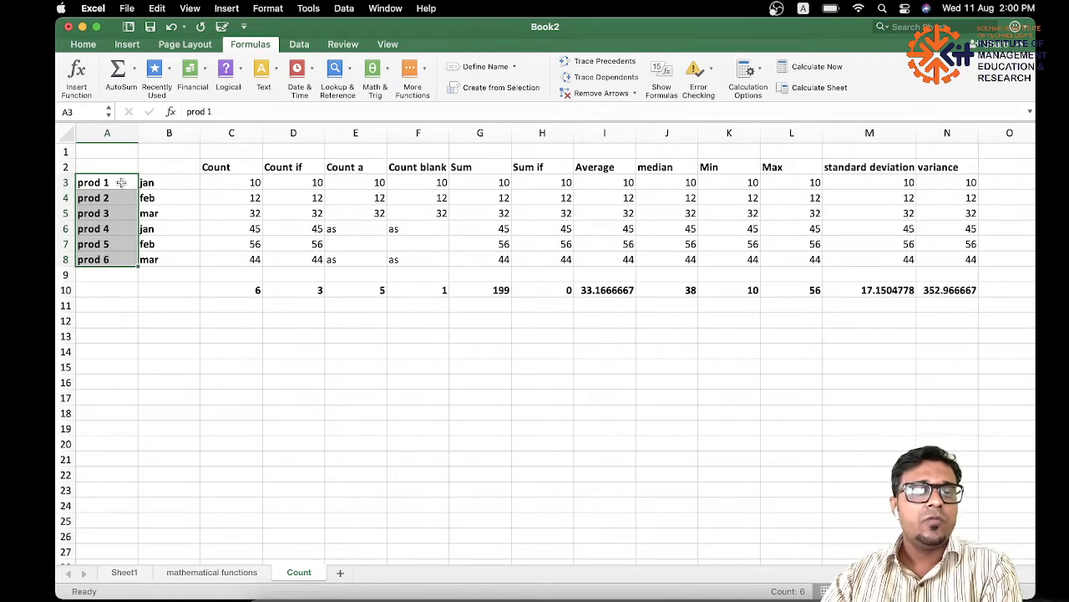
{"action": "left_click_drag", "start_coordinate": [159, 183], "coordinate": [168, 259]}
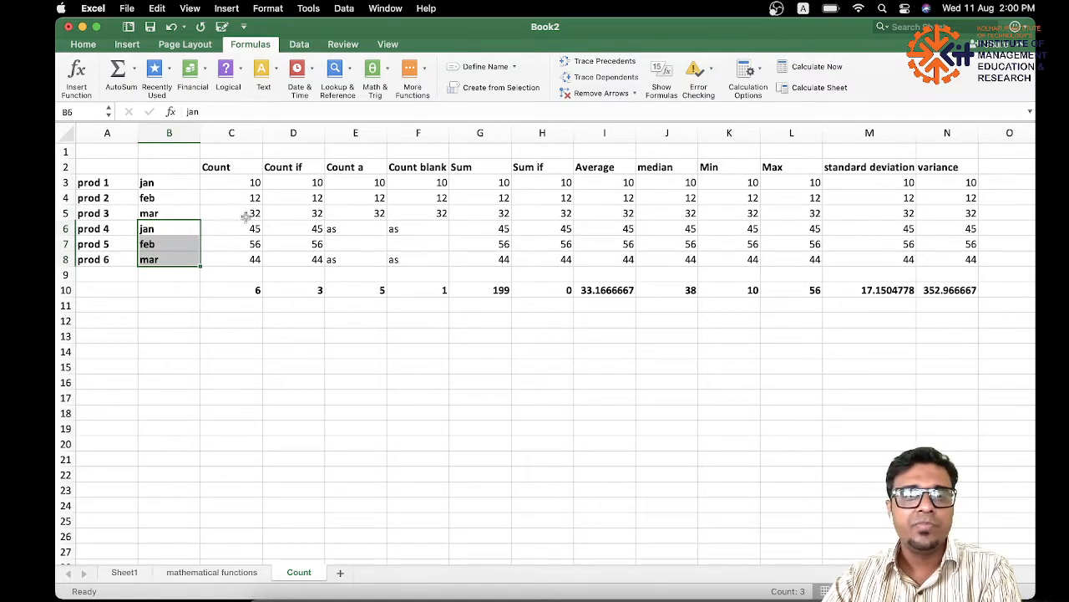
{"action": "left_click_drag", "start_coordinate": [241, 184], "coordinate": [245, 256]}
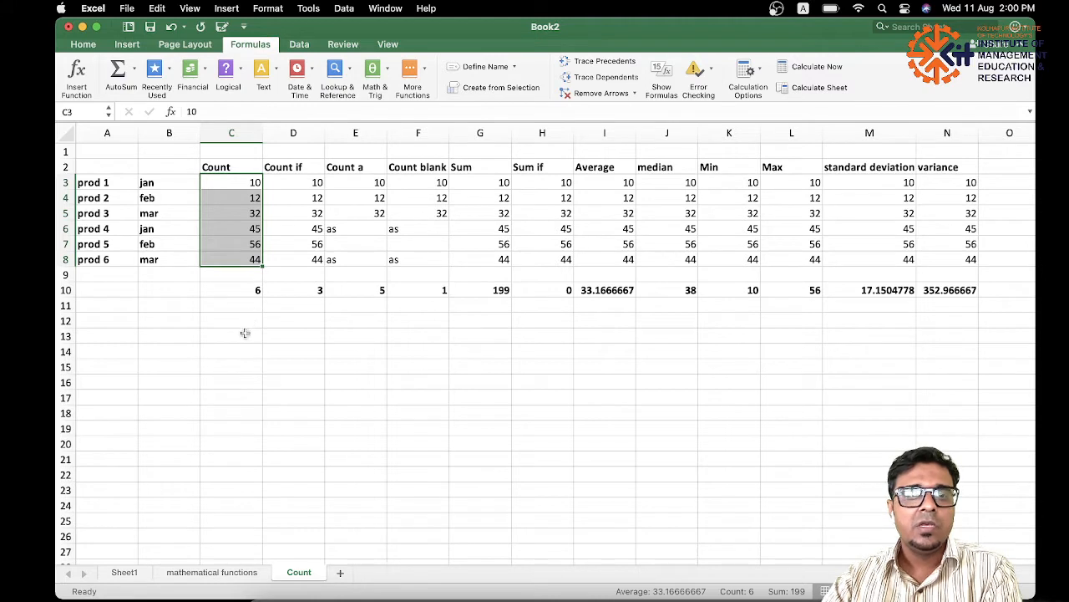
{"action": "left_click", "coordinate": [216, 169]}
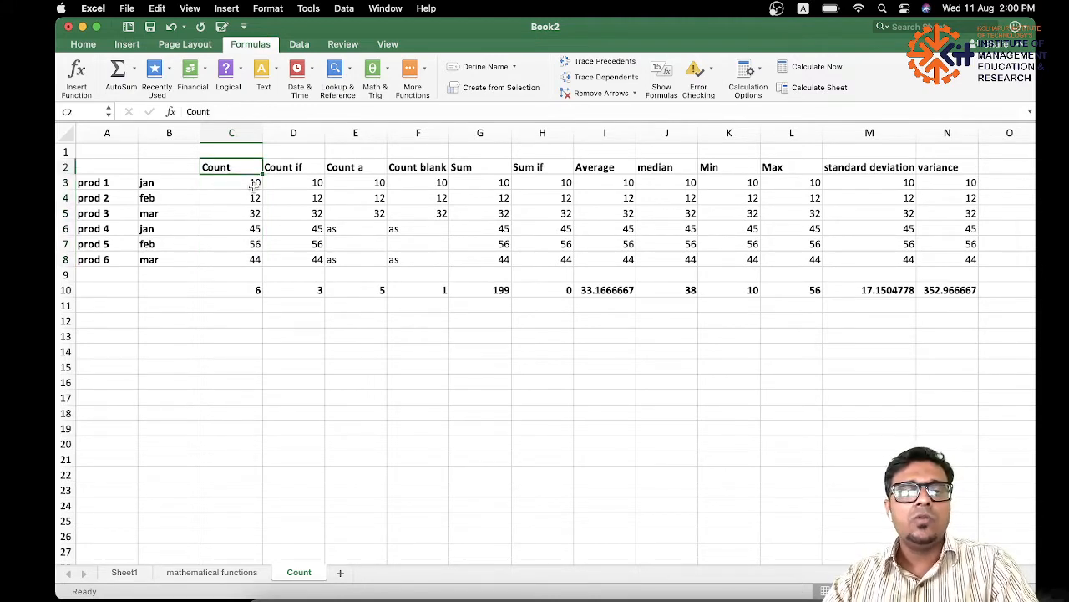
{"action": "left_click_drag", "start_coordinate": [252, 182], "coordinate": [253, 258]}
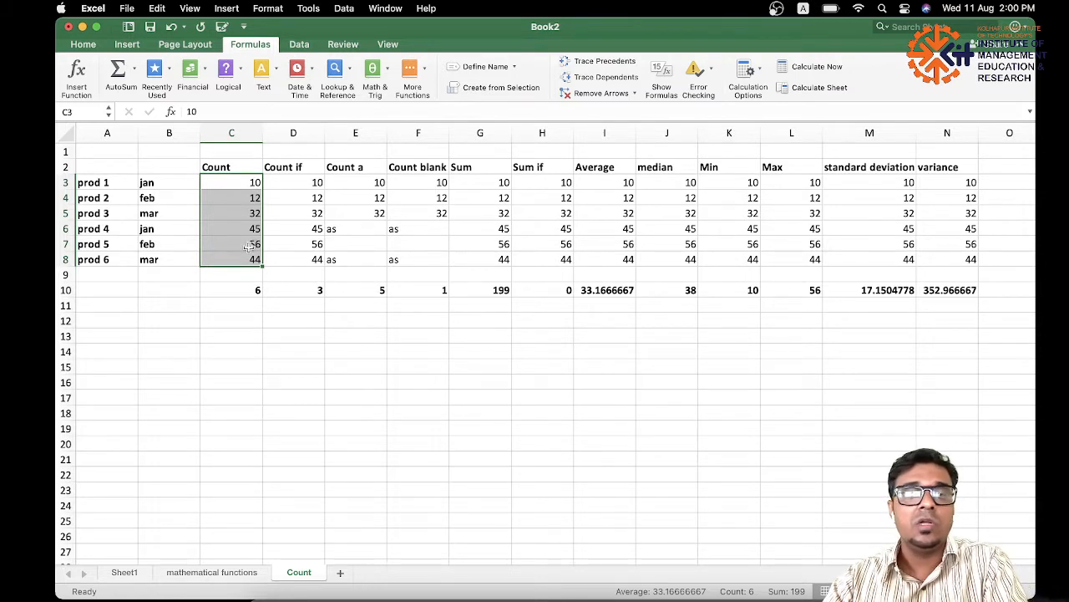
Try a COUNT formula over C3:C8 in cell C12, inspect it, and undo the entry.
{"action": "left_click", "coordinate": [230, 322]}
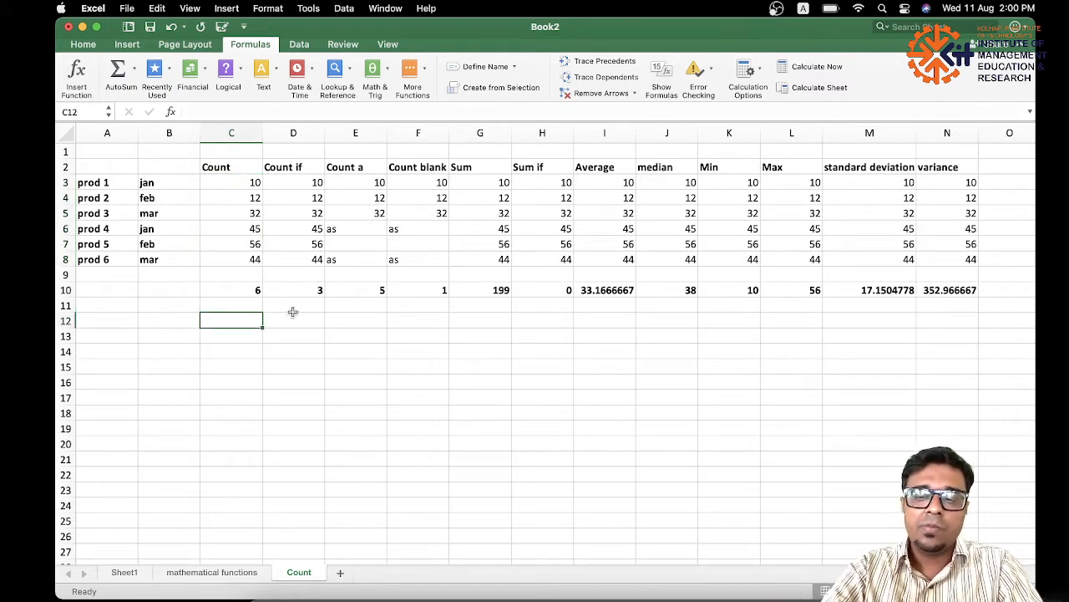
{"action": "type", "text": "="}
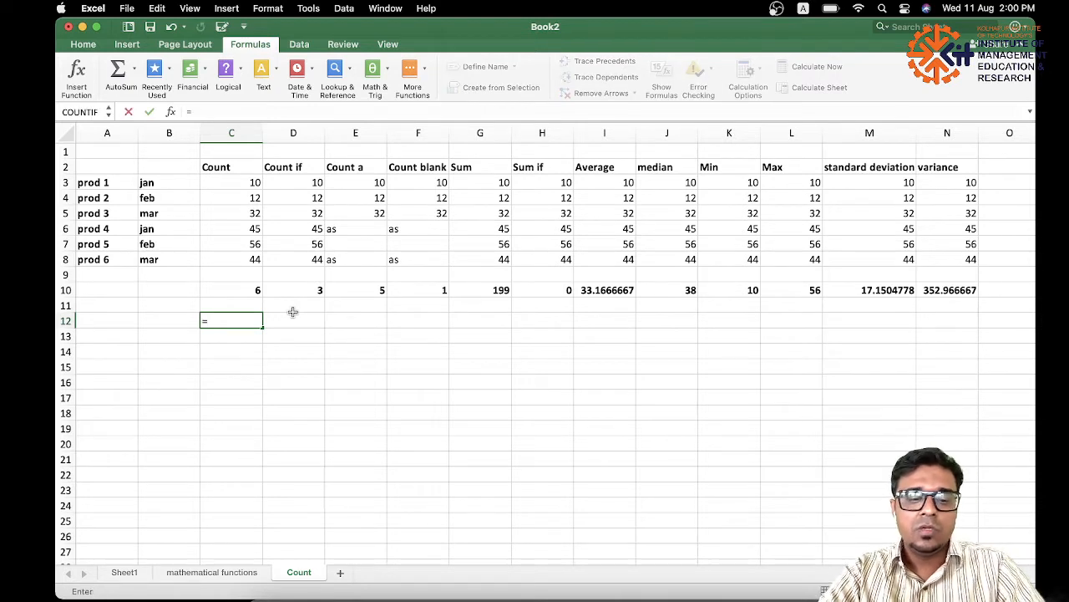
{"action": "type", "text": "count"}
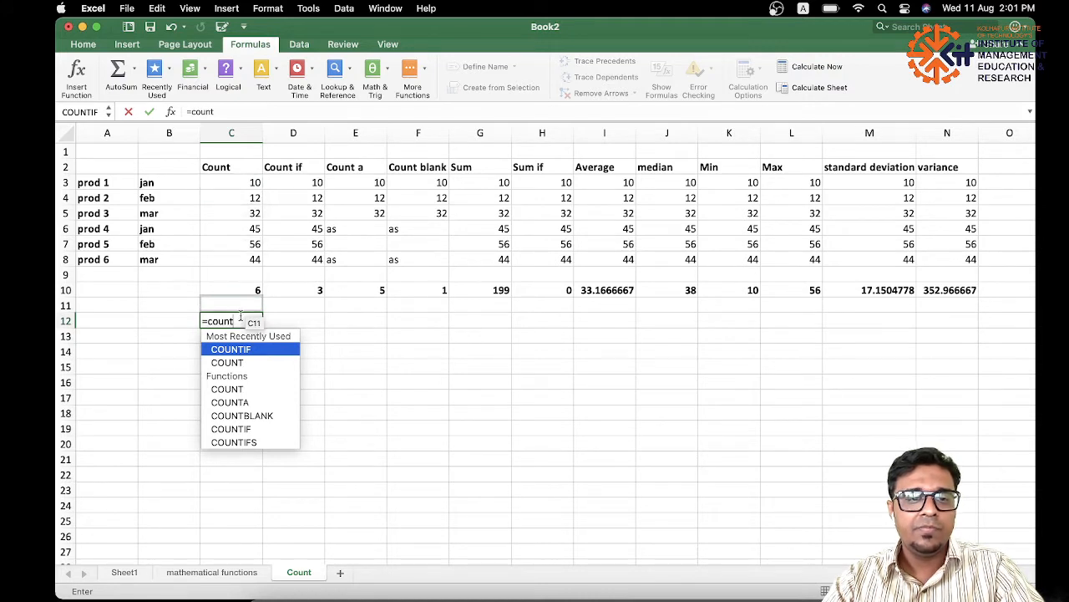
{"action": "key", "text": "Down"}
{"action": "key", "text": "Tab"}
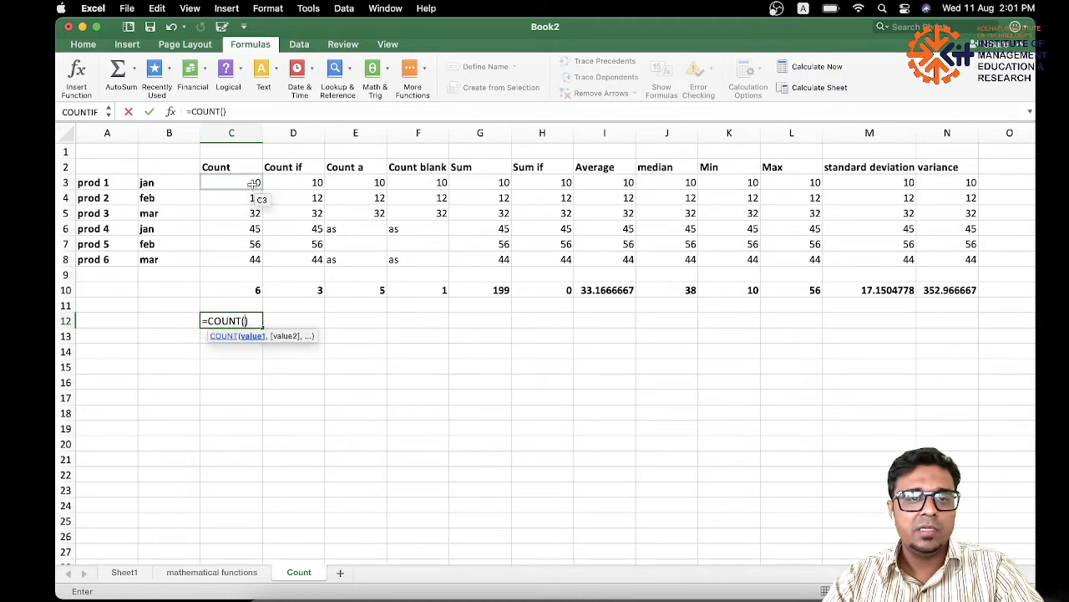
{"action": "left_click_drag", "start_coordinate": [252, 184], "coordinate": [253, 259]}
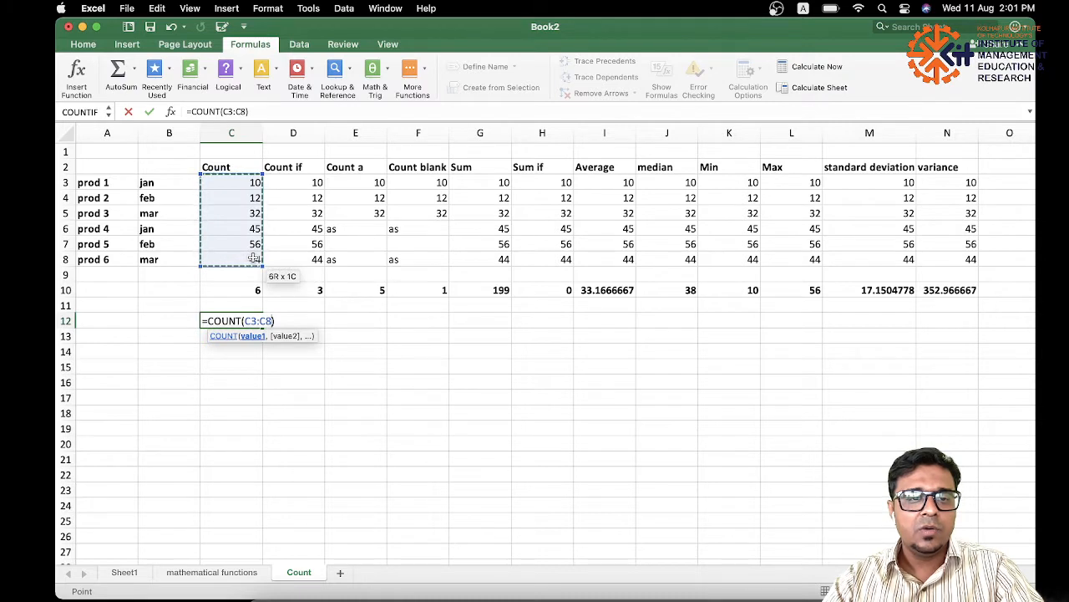
{"action": "key", "text": "Return"}
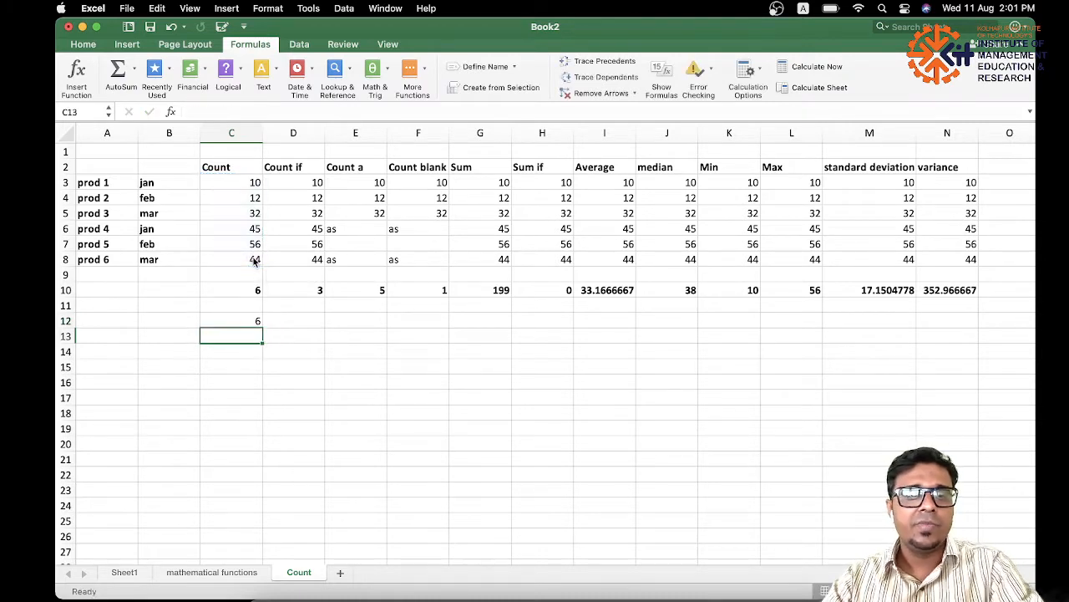
{"action": "left_click", "coordinate": [254, 323]}
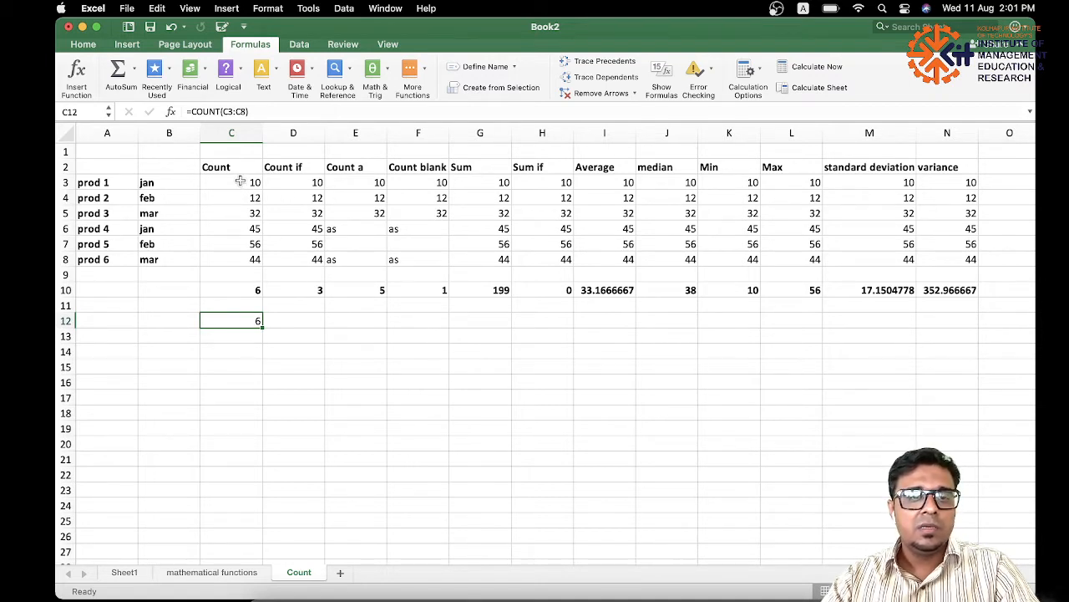
{"action": "key", "text": "super+z"}
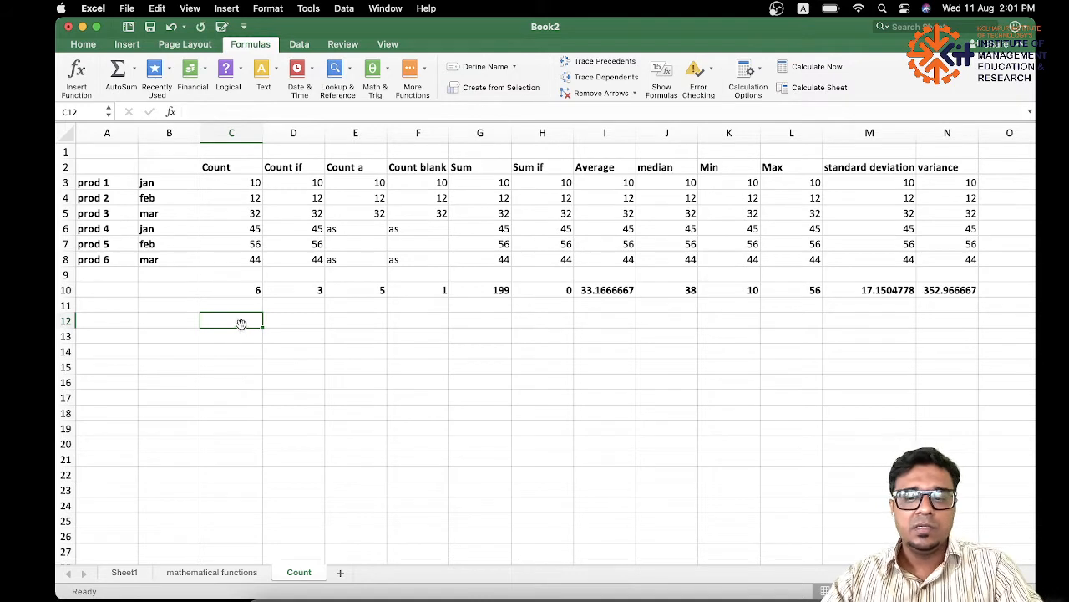
Enter =COUNT(C3:F8) in cell C12 to count the numbers across the four count columns, and inspect the formula.
{"action": "type", "text": "=count"}
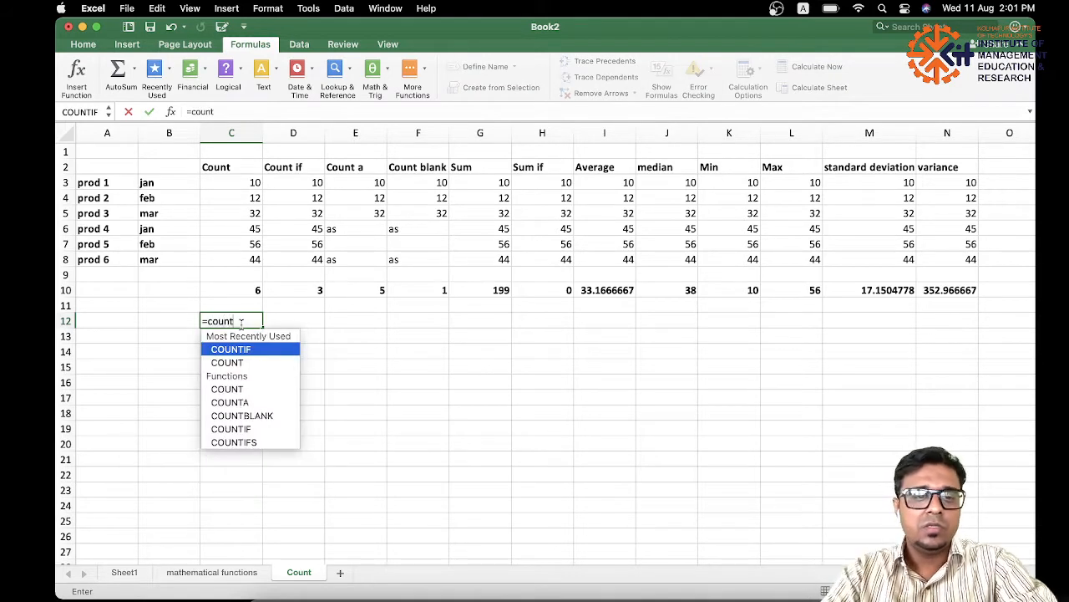
{"action": "double_click", "coordinate": [230, 362]}
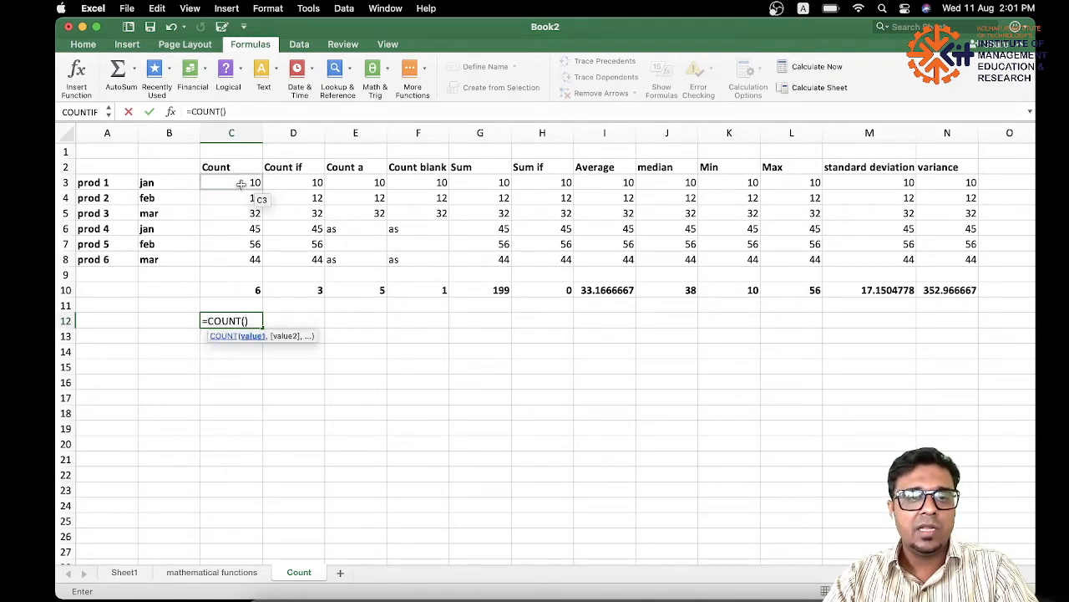
{"action": "left_click_drag", "start_coordinate": [240, 184], "coordinate": [429, 256]}
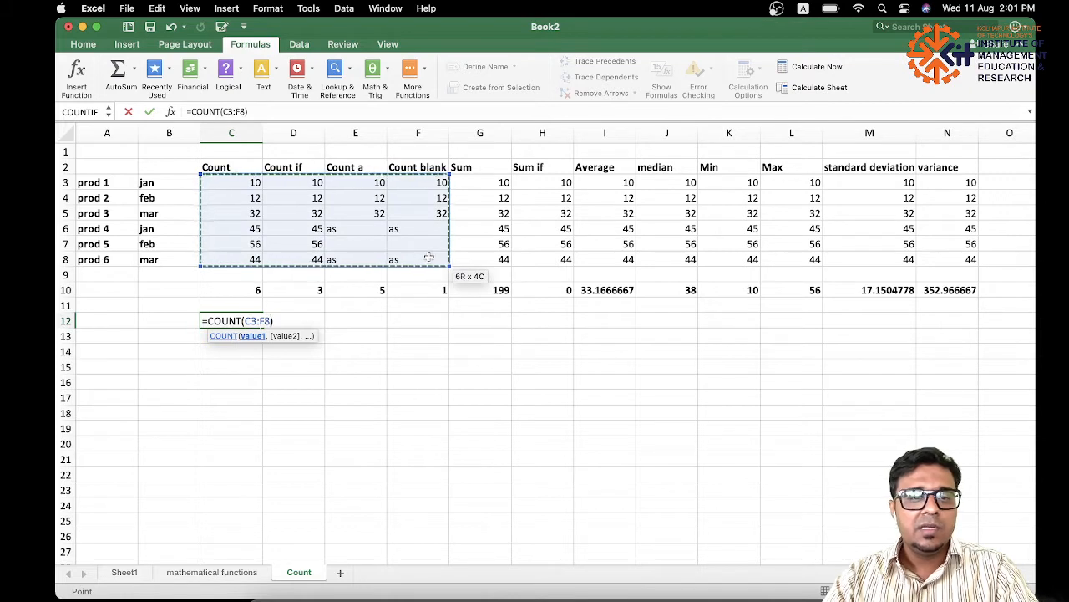
{"action": "key", "text": "Return"}
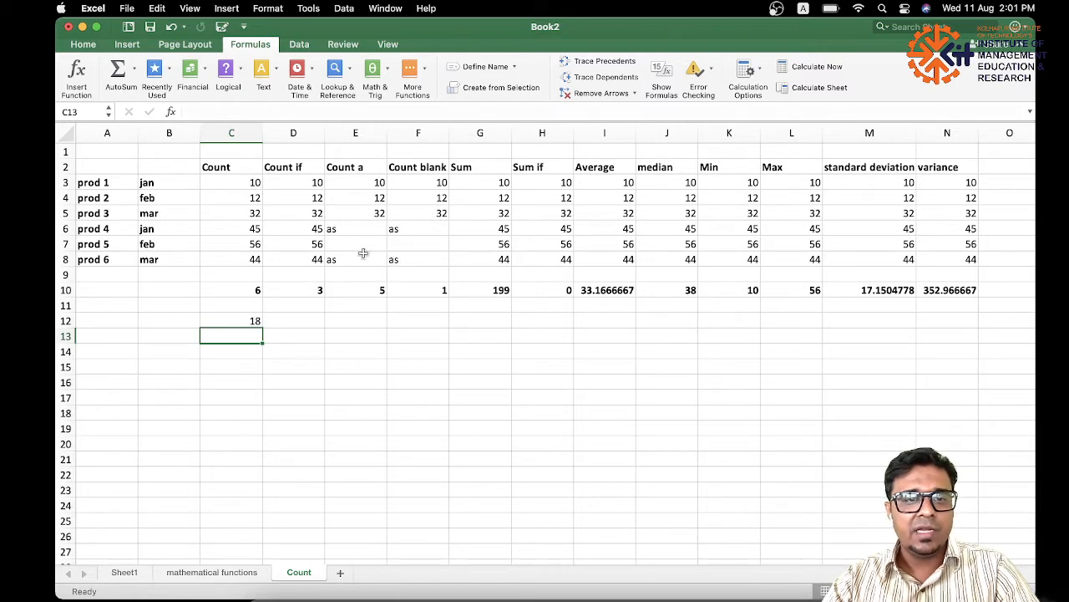
{"action": "left_click", "coordinate": [255, 322]}
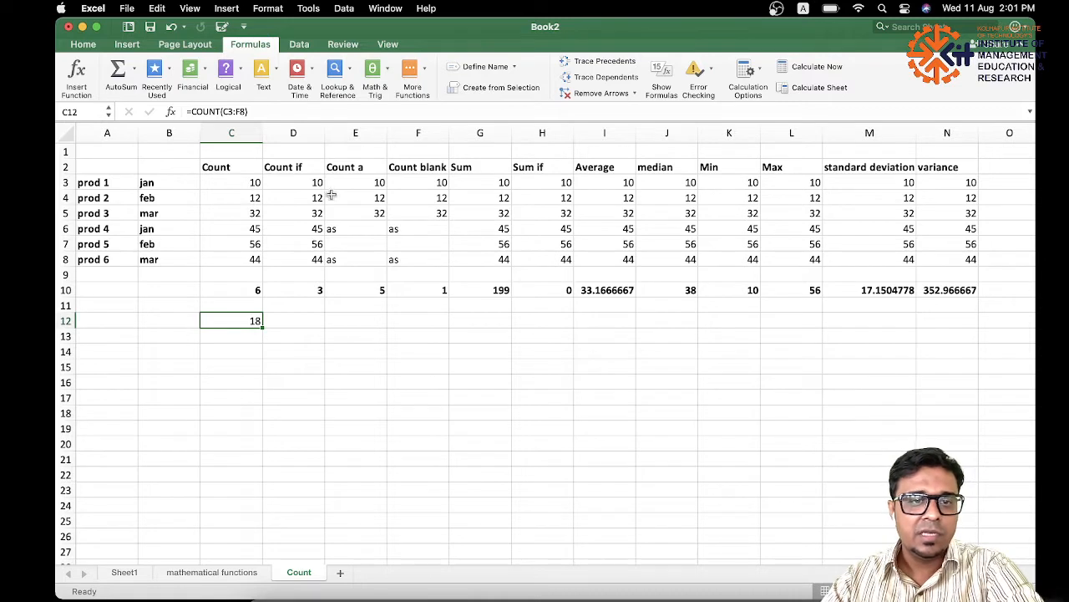
Clear the data in C3:E8 to test how the formulas react, and undo the deletion.
{"action": "left_click", "coordinate": [236, 184]}
{"action": "left_click_drag", "start_coordinate": [236, 184], "coordinate": [355, 258]}
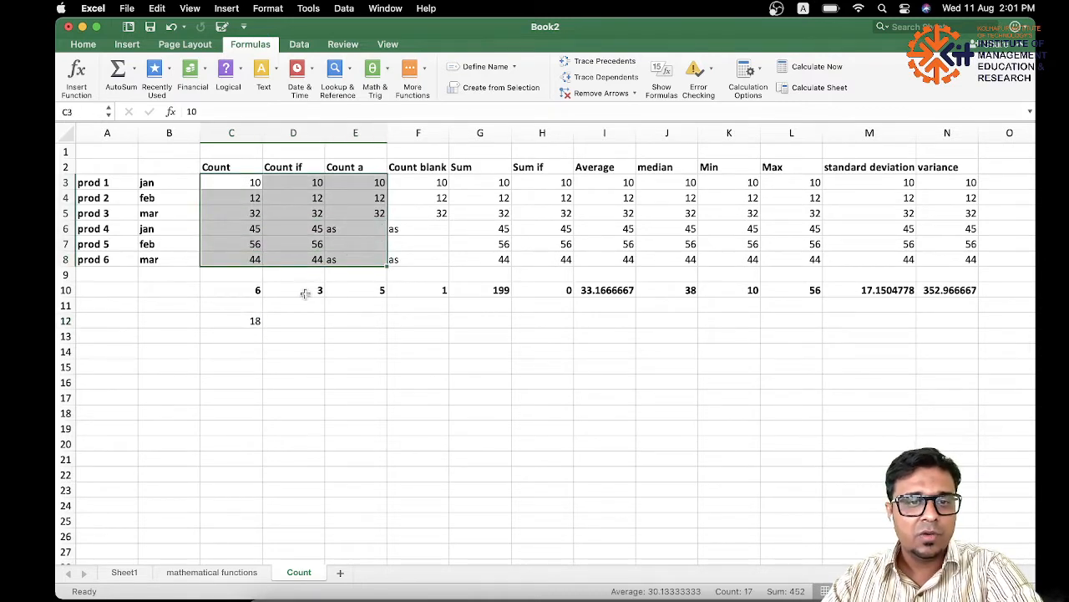
{"action": "key", "text": "Delete"}
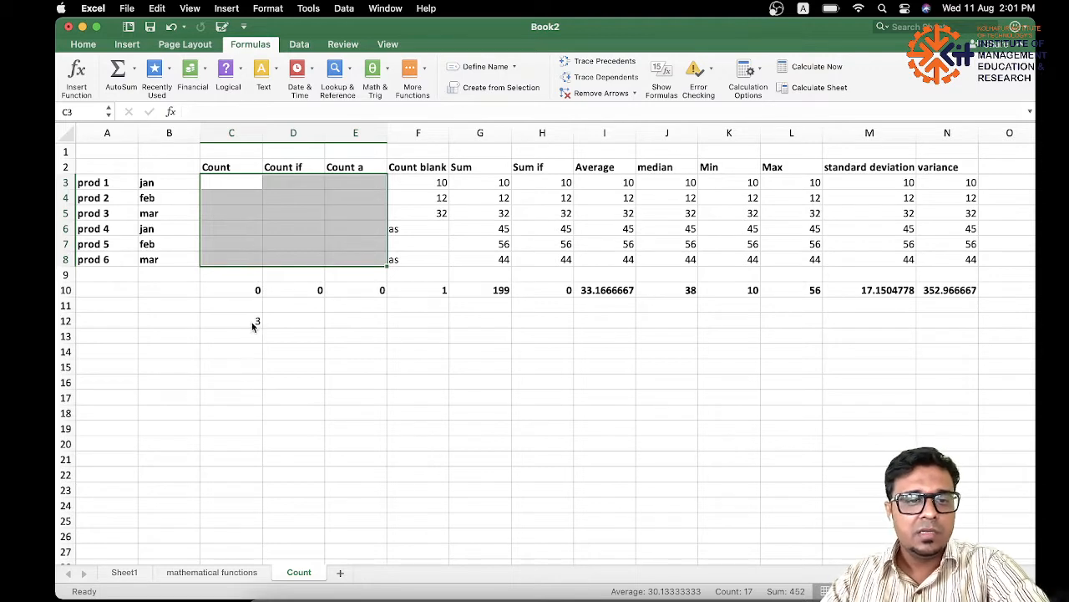
{"action": "key", "text": "ctrl+z"}
Clear cell C12 and re-enter the formula =COUNT(C3:F8) in it.
{"action": "left_click", "coordinate": [261, 319]}
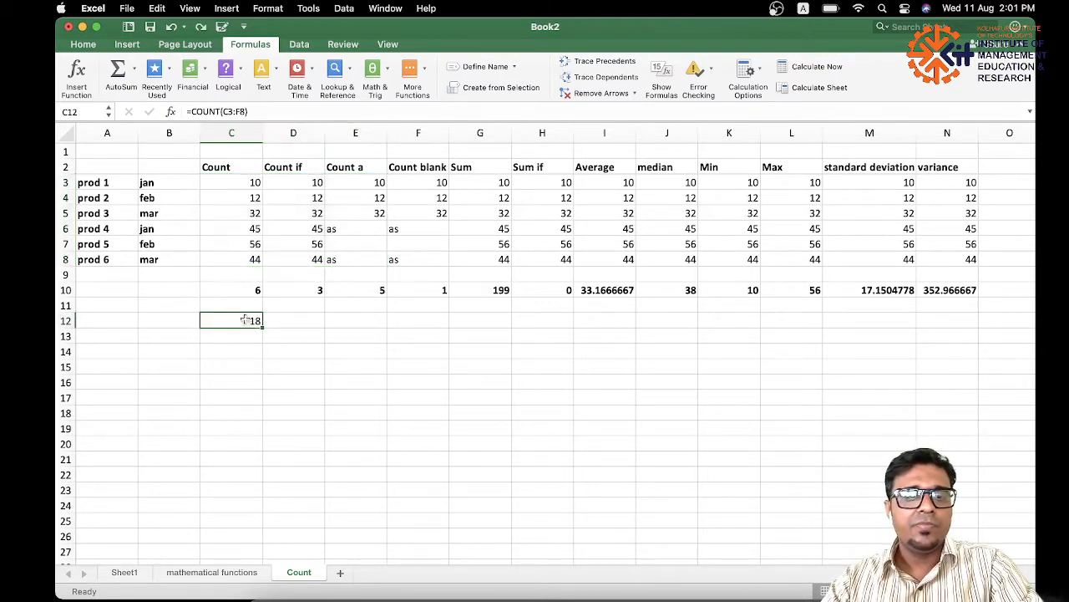
{"action": "key", "text": "Delete"}
{"action": "type", "text": "="}
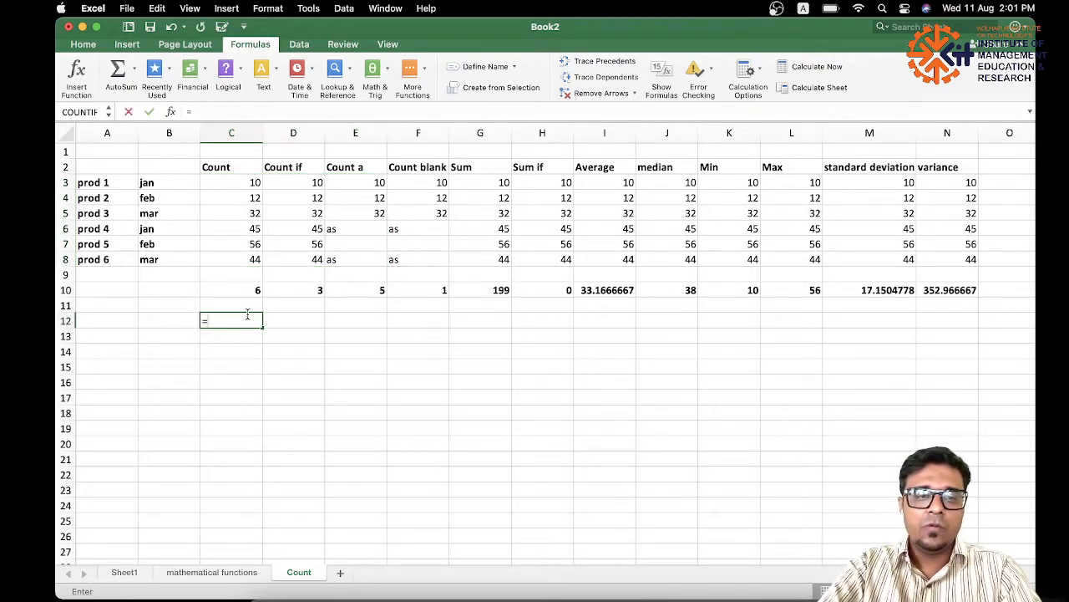
{"action": "type", "text": "count"}
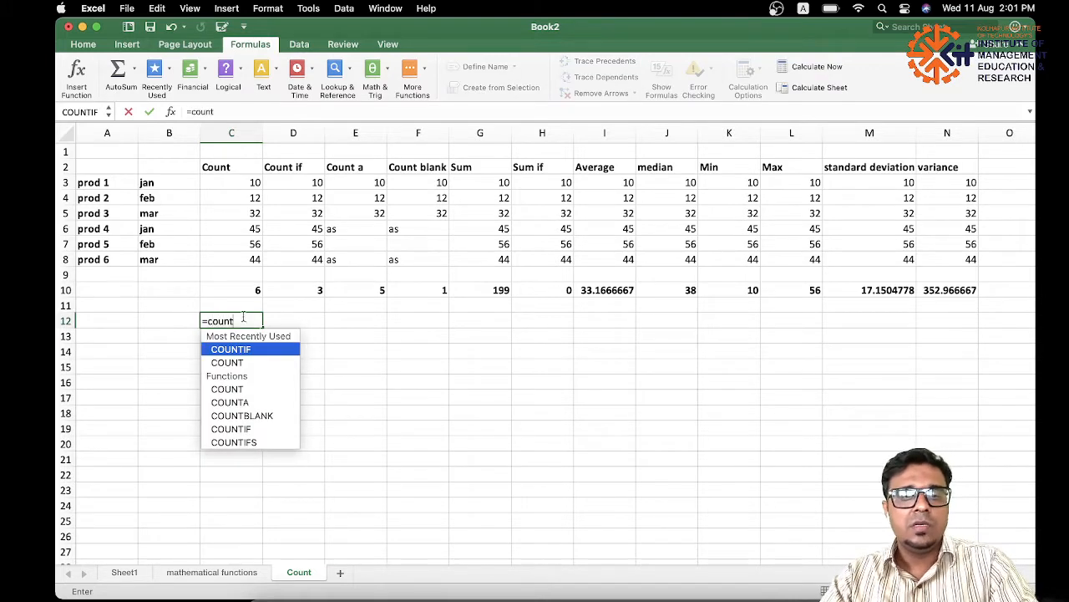
{"action": "double_click", "coordinate": [245, 360]}
{"action": "left_click_drag", "start_coordinate": [251, 184], "coordinate": [411, 260]}
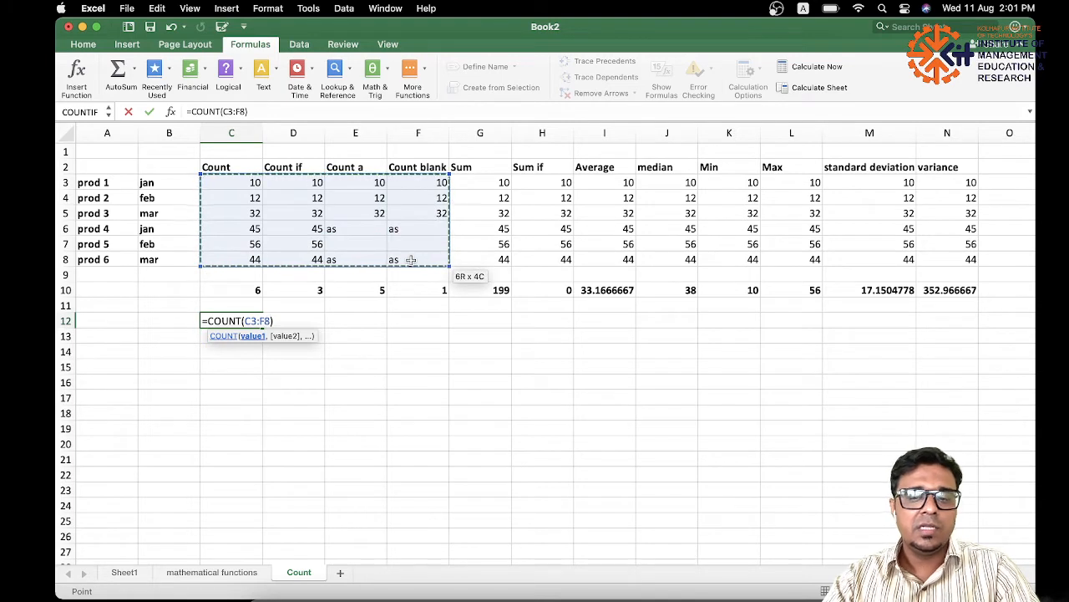
{"action": "key", "text": "Return"}
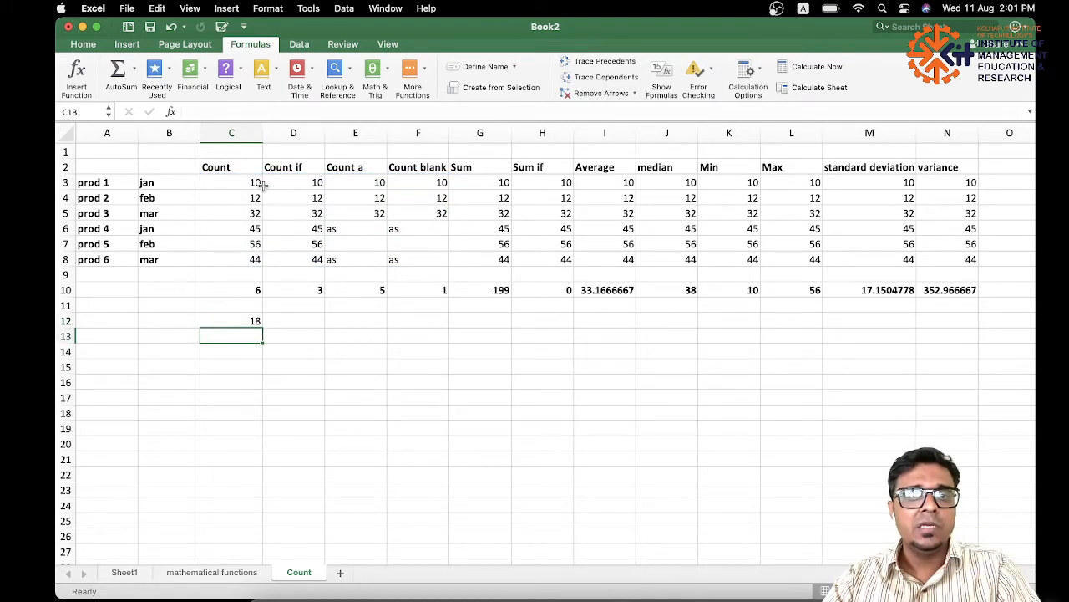
Compare the numeric and text entries in C3:F8 with the COUNT result in C12.
{"action": "left_click_drag", "start_coordinate": [252, 182], "coordinate": [439, 260]}
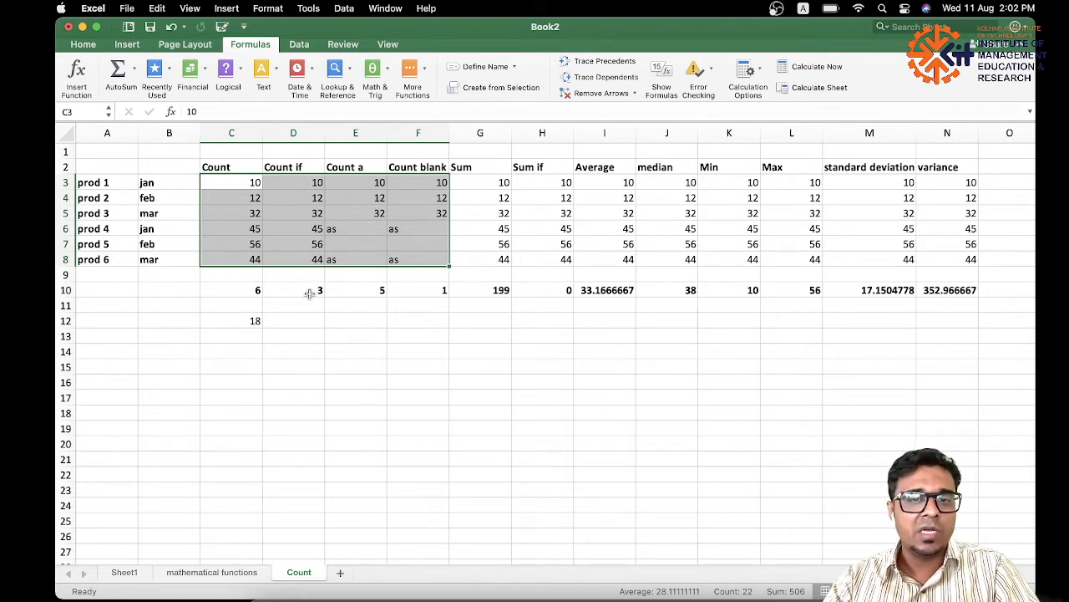
{"action": "left_click", "coordinate": [315, 244]}
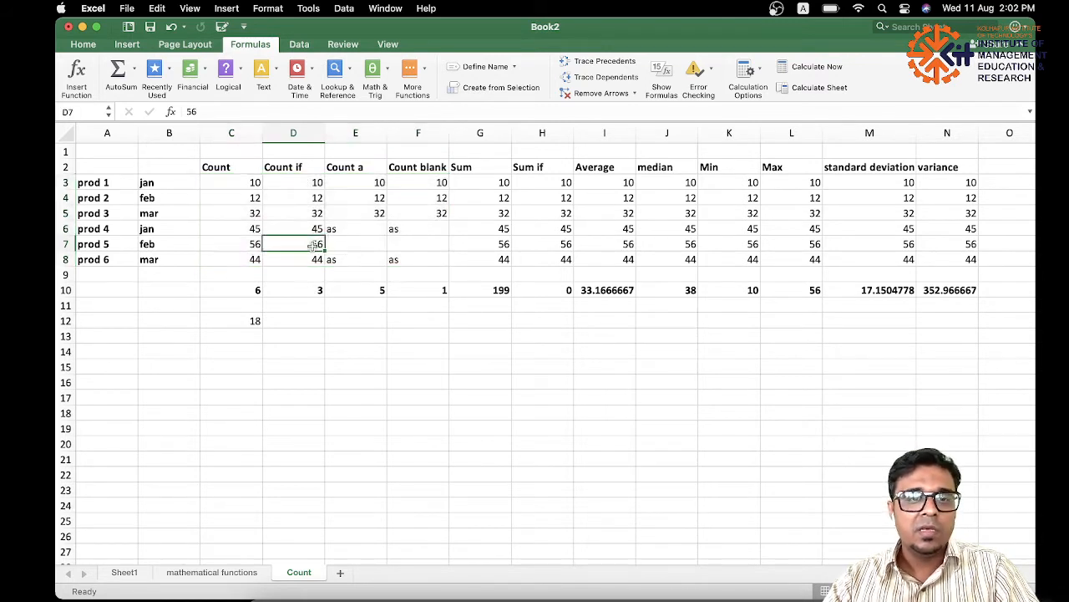
{"action": "left_click", "coordinate": [258, 323]}
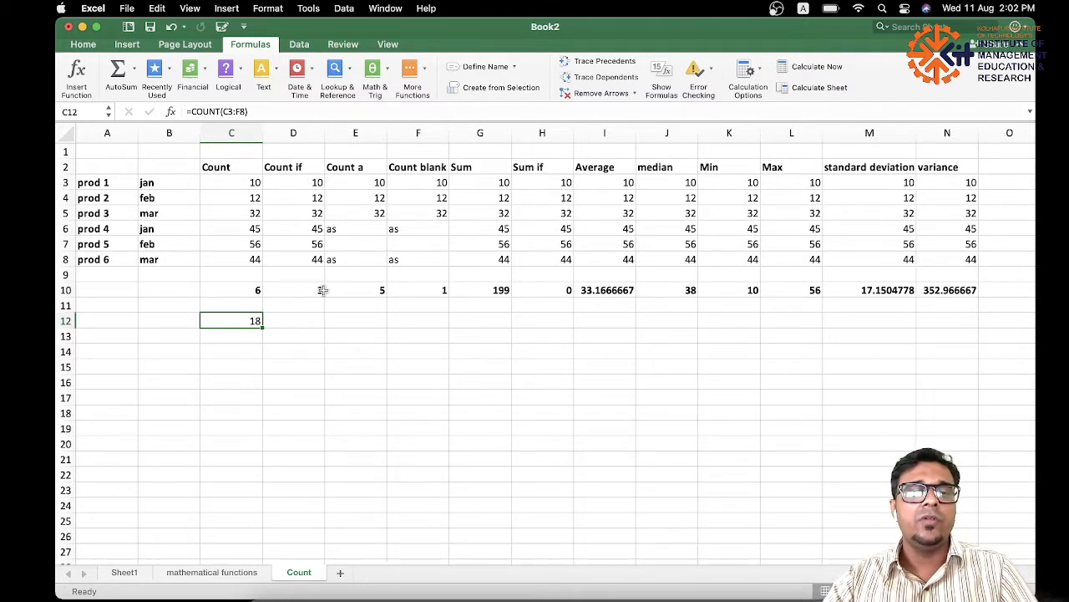
Enter =COUNTIF(D3:D8,">20") in cell D12 to count the Count if values greater than 20.
{"action": "left_click", "coordinate": [306, 323]}
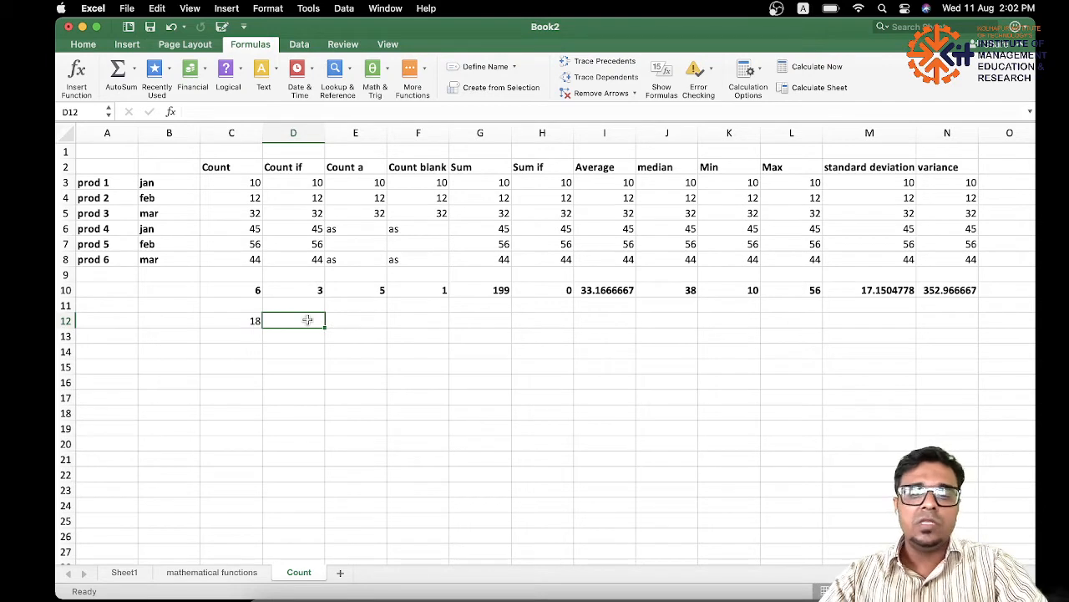
{"action": "type", "text": "="}
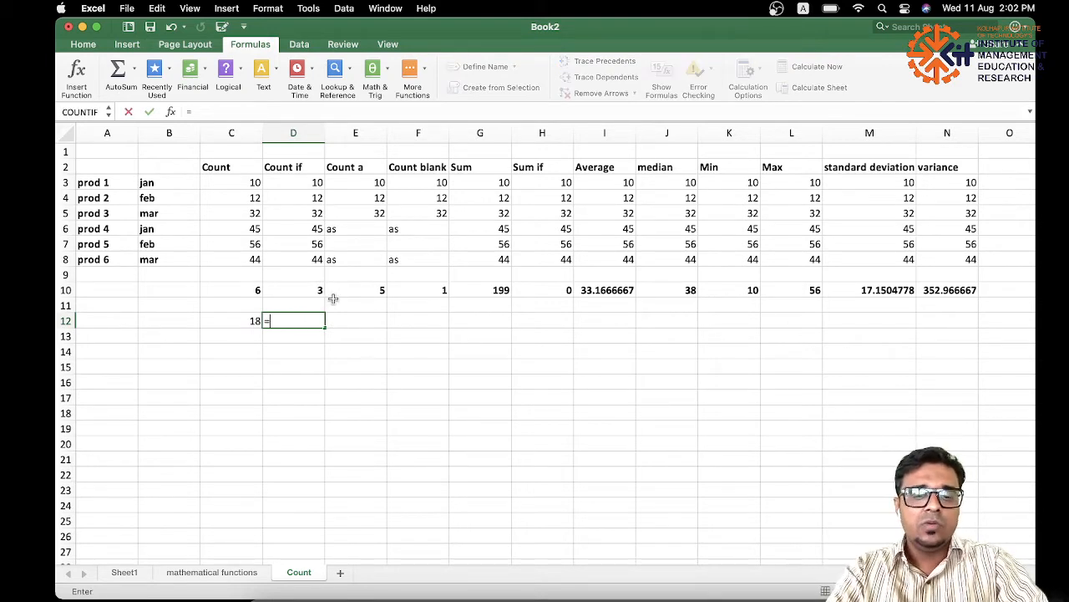
{"action": "type", "text": "coun"}
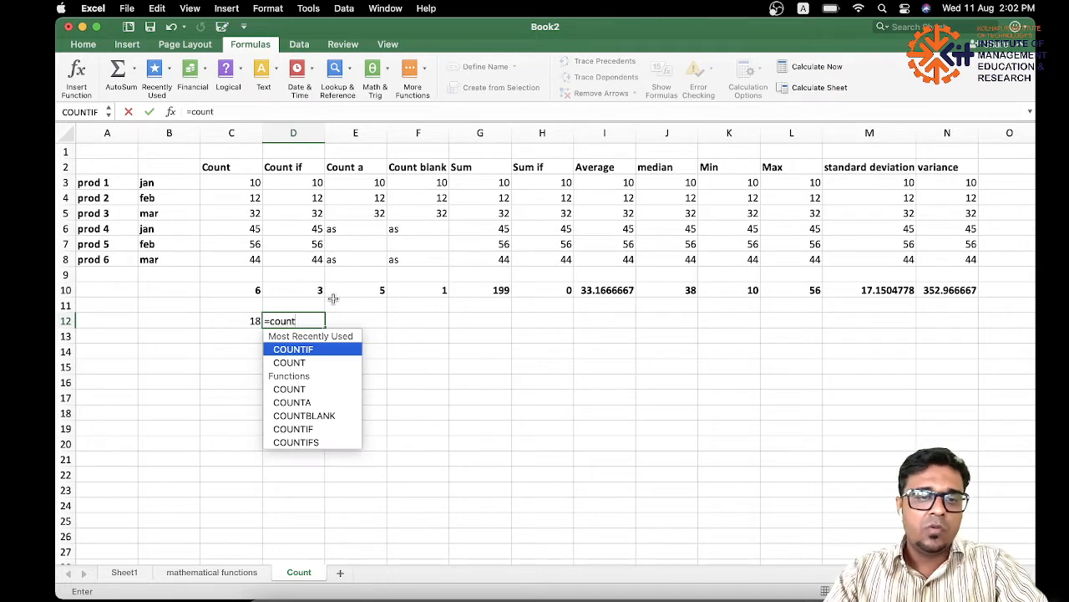
{"action": "type", "text": "t"}
{"action": "double_click", "coordinate": [317, 349]}
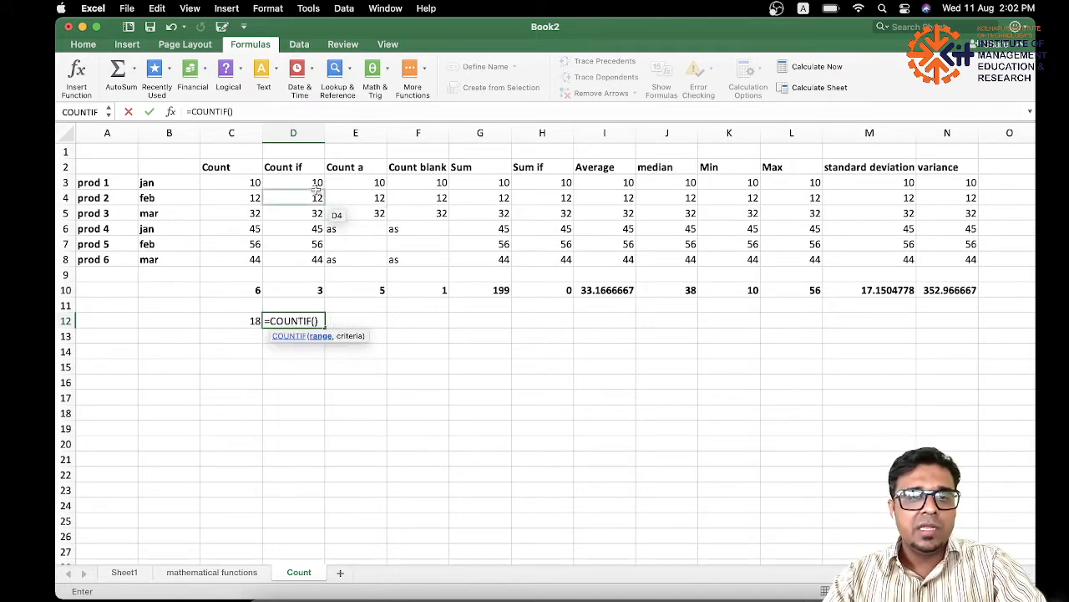
{"action": "left_click_drag", "start_coordinate": [317, 189], "coordinate": [311, 259]}
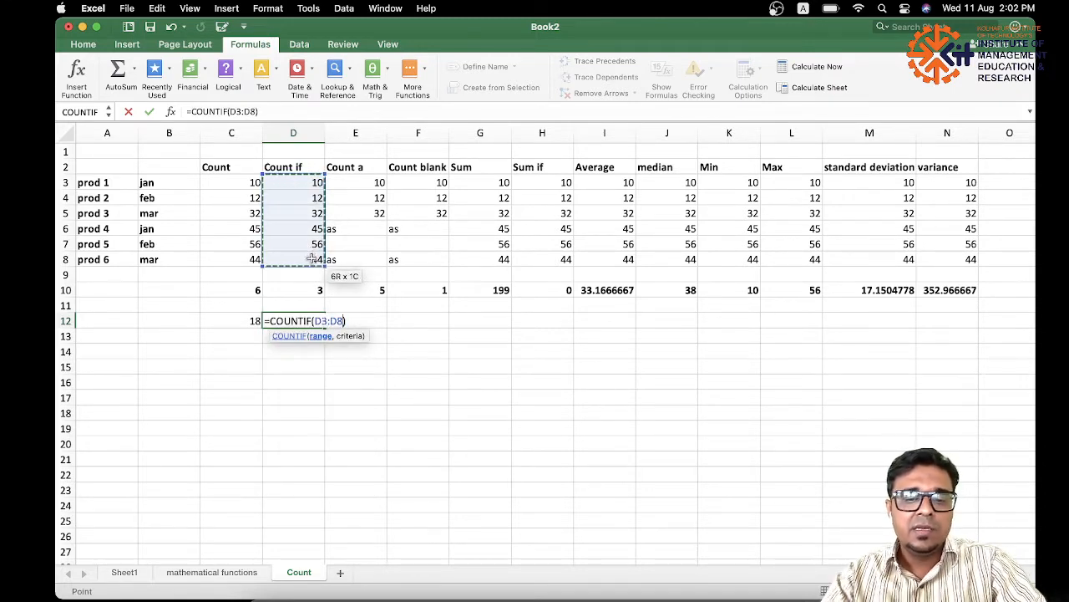
{"action": "type", "text": ",\">20"}
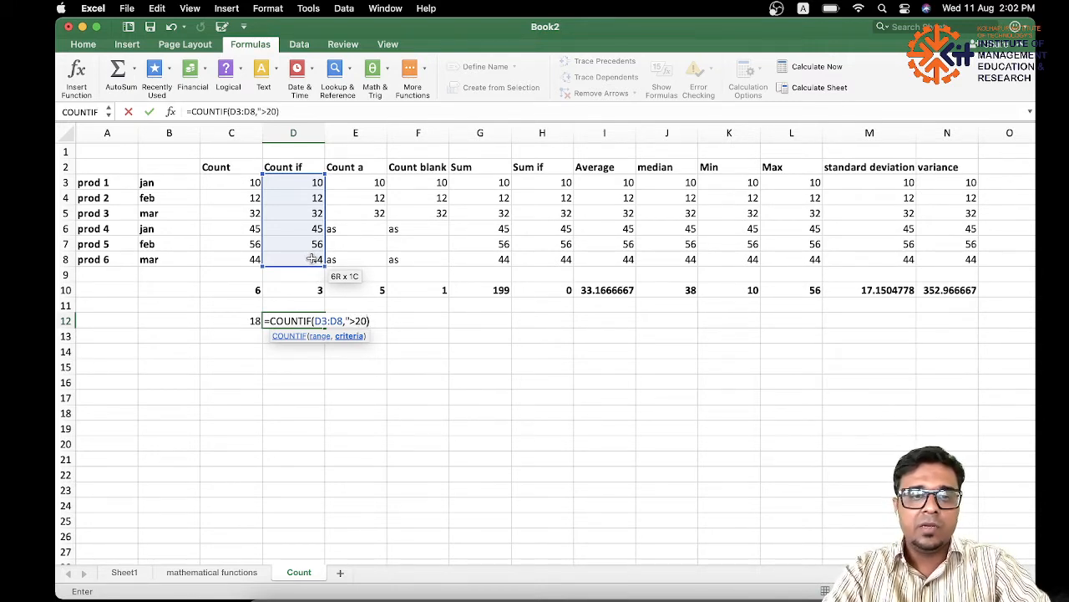
{"action": "key", "text": "Return"}
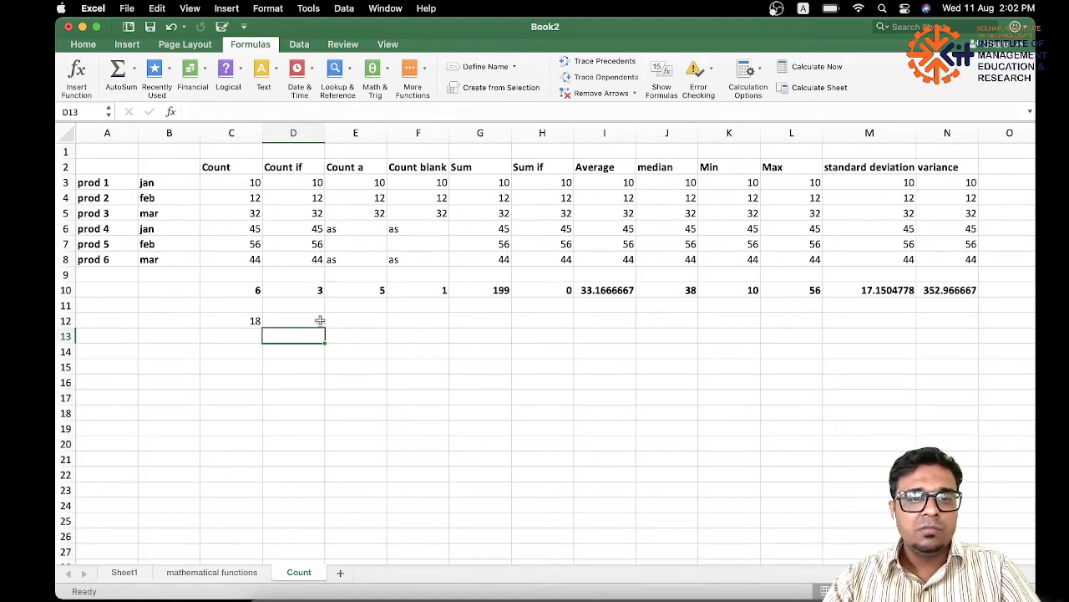
Compare the Count if values greater than 20 in D5:D8 with the COUNTIF formula in D12.
{"action": "left_click", "coordinate": [318, 244]}
{"action": "left_click", "coordinate": [318, 228]}
{"action": "left_click", "coordinate": [317, 214]}
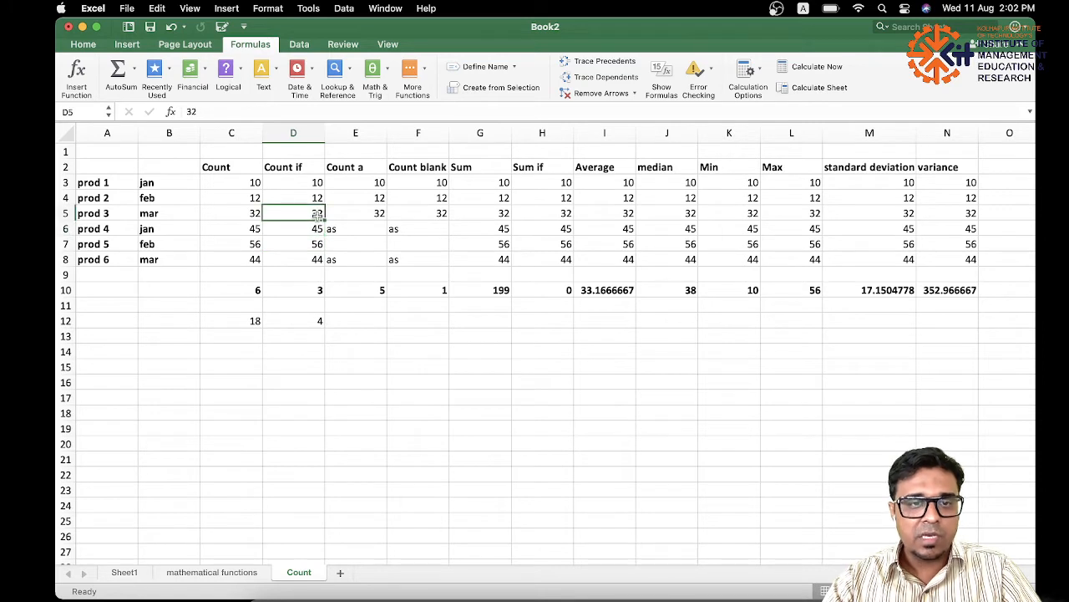
{"action": "left_click_drag", "start_coordinate": [318, 214], "coordinate": [315, 259]}
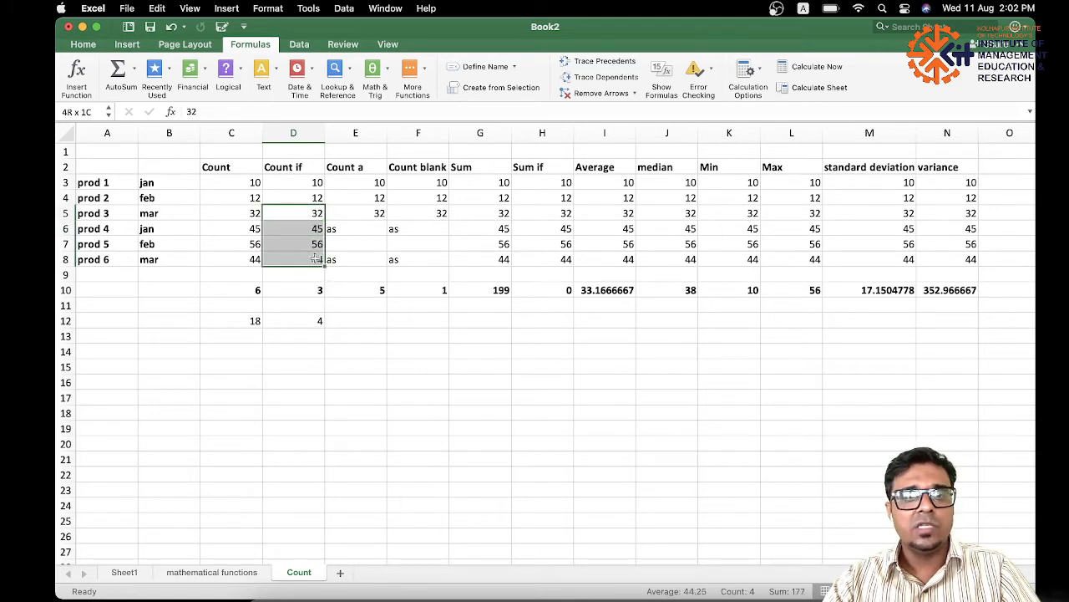
{"action": "left_click", "coordinate": [317, 213]}
{"action": "left_click_drag", "start_coordinate": [318, 213], "coordinate": [317, 259]}
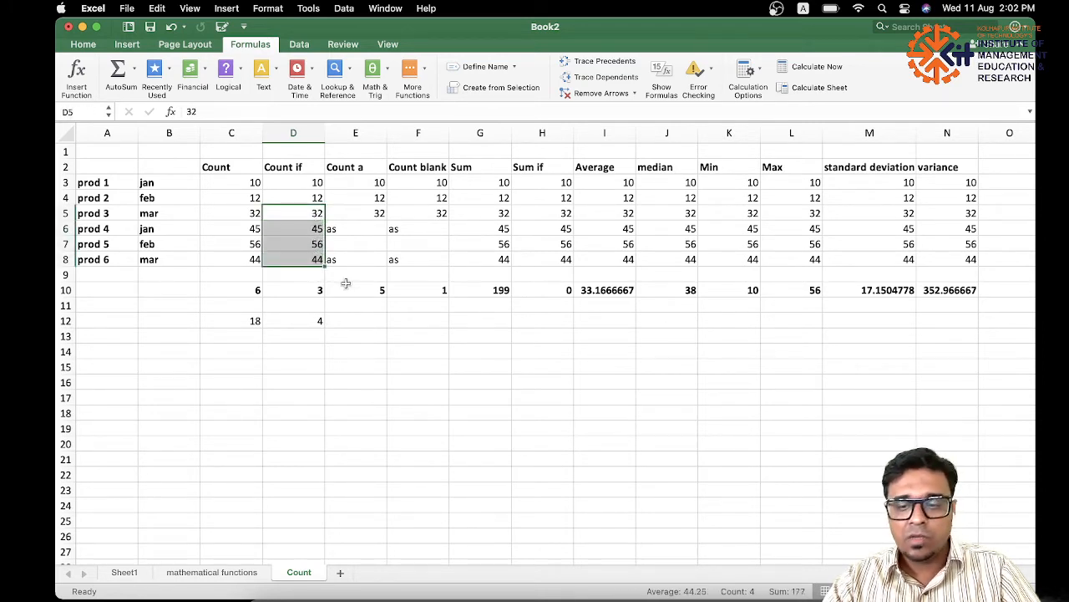
{"action": "left_click", "coordinate": [305, 322]}
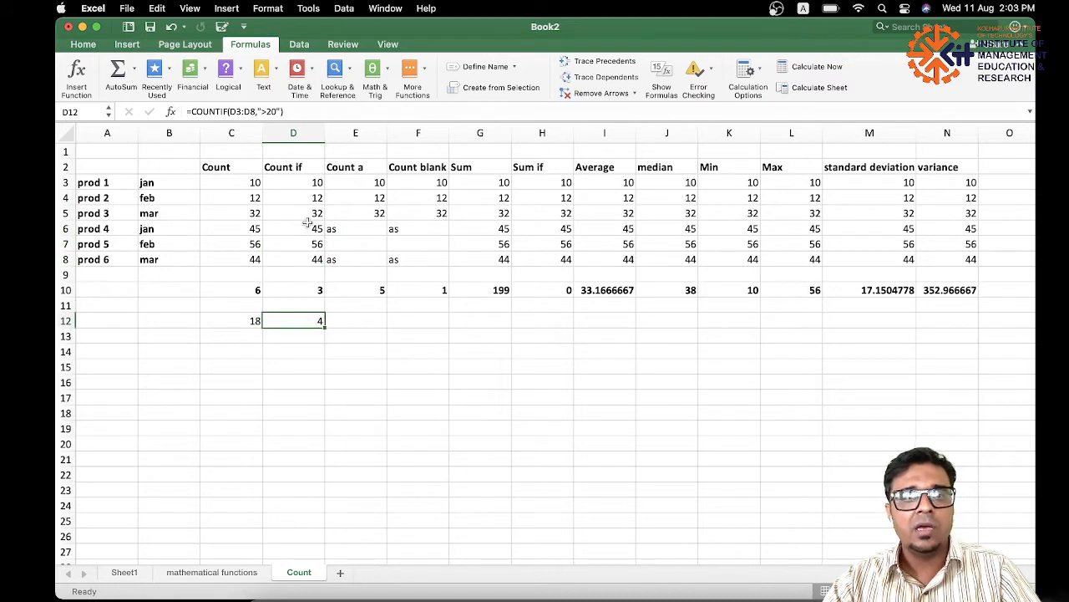
{"action": "left_click_drag", "start_coordinate": [307, 219], "coordinate": [312, 257]}
Enter =COUNTA(E3:E8) in cell E12 to count the non-empty entries of the Count a column.
{"action": "left_click", "coordinate": [364, 258]}
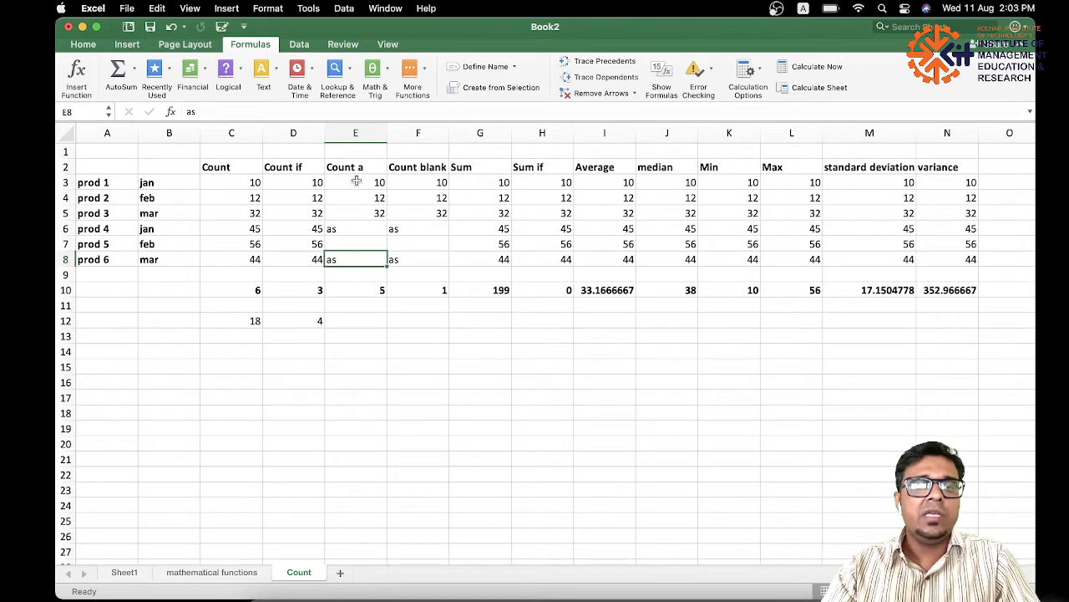
{"action": "left_click", "coordinate": [346, 289]}
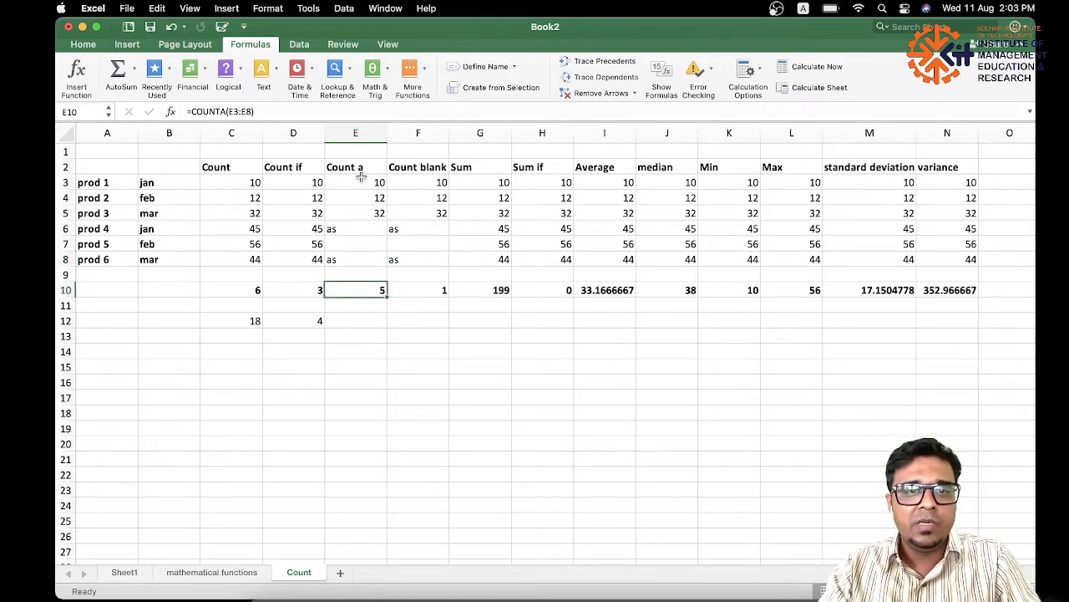
{"action": "left_click", "coordinate": [354, 323]}
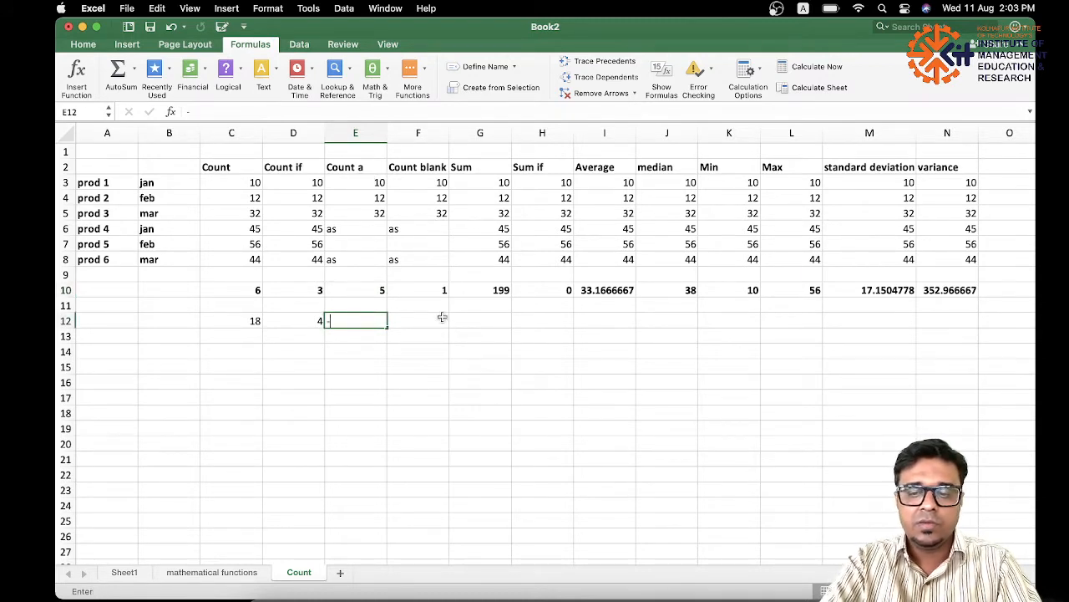
{"action": "key", "text": "BackSpace"}
{"action": "type", "text": "="}
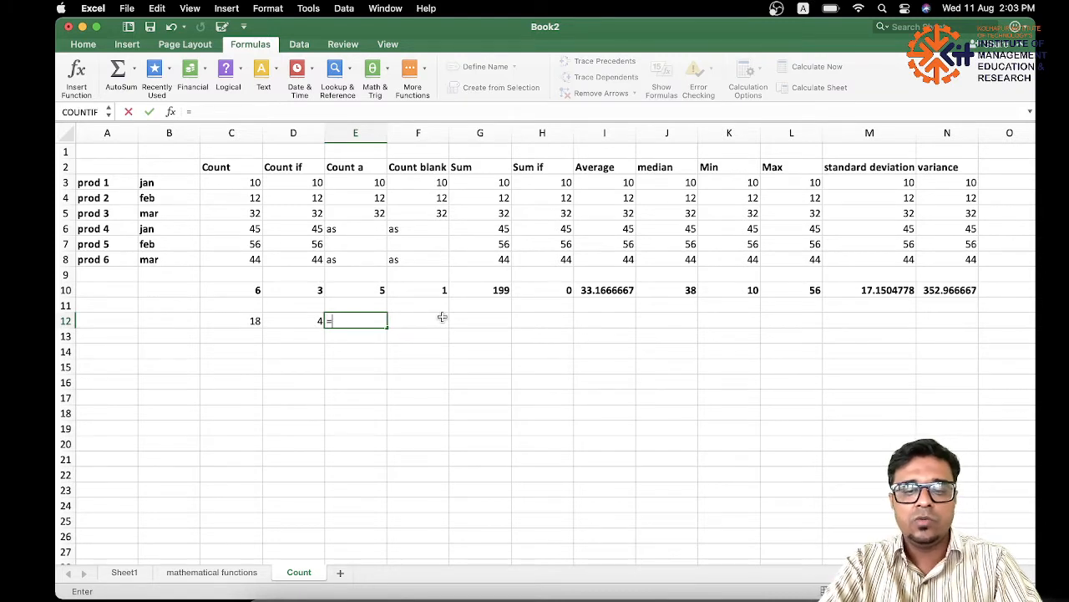
{"action": "type", "text": "COun"}
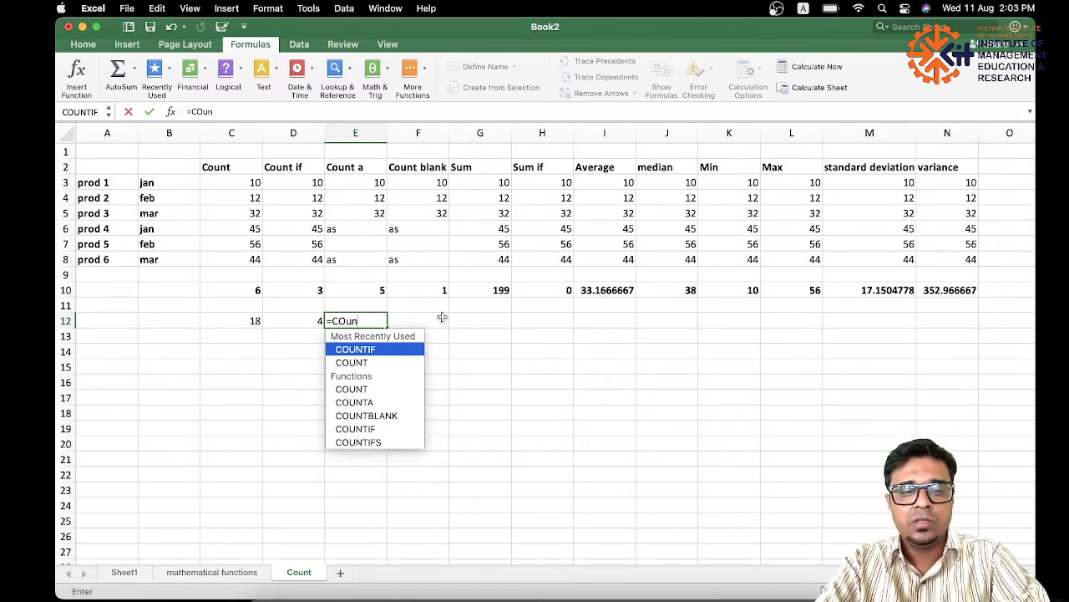
{"action": "type", "text": "ta"}
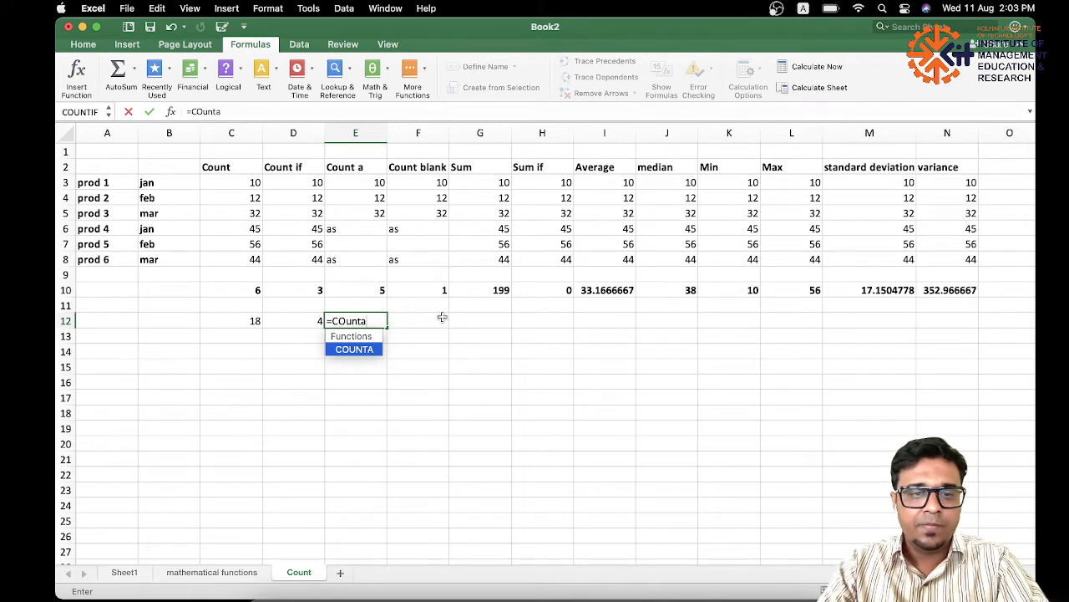
{"action": "double_click", "coordinate": [365, 349]}
{"action": "left_click_drag", "start_coordinate": [368, 182], "coordinate": [367, 260]}
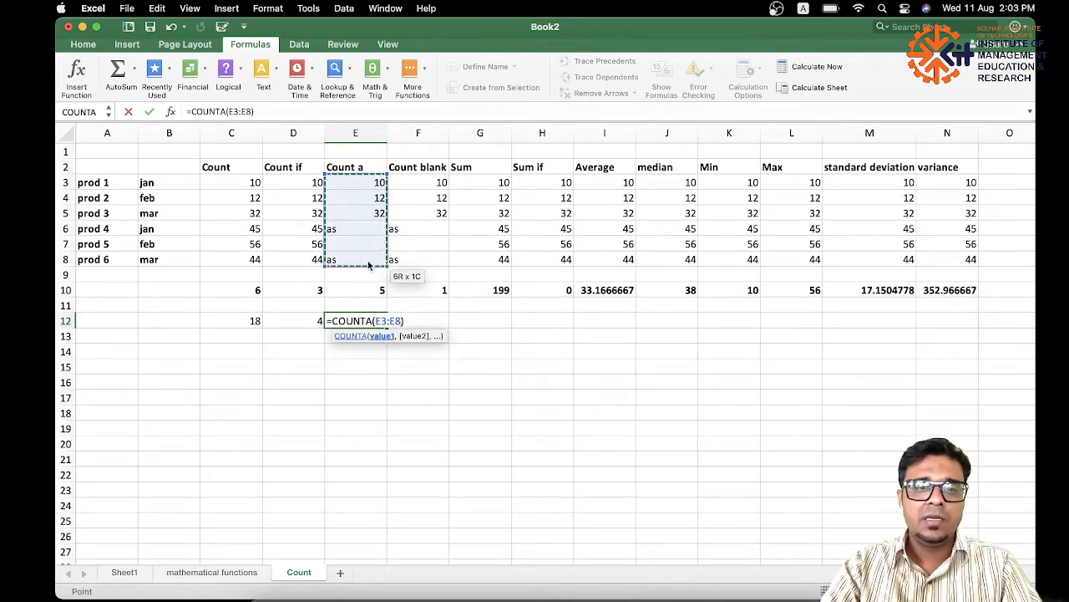
{"action": "key", "text": "Return"}
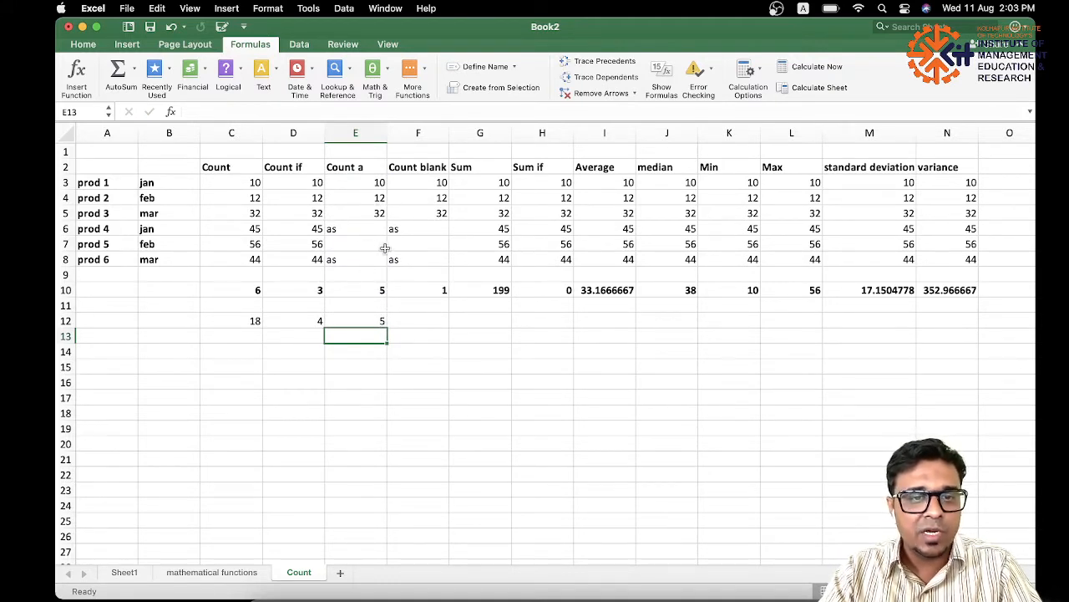
Replace the formula in cell E12 with =COUNTA(C3:F9) and check it against the filled and blank cells in the data.
{"action": "left_click", "coordinate": [377, 321]}
{"action": "key", "text": "Delete"}
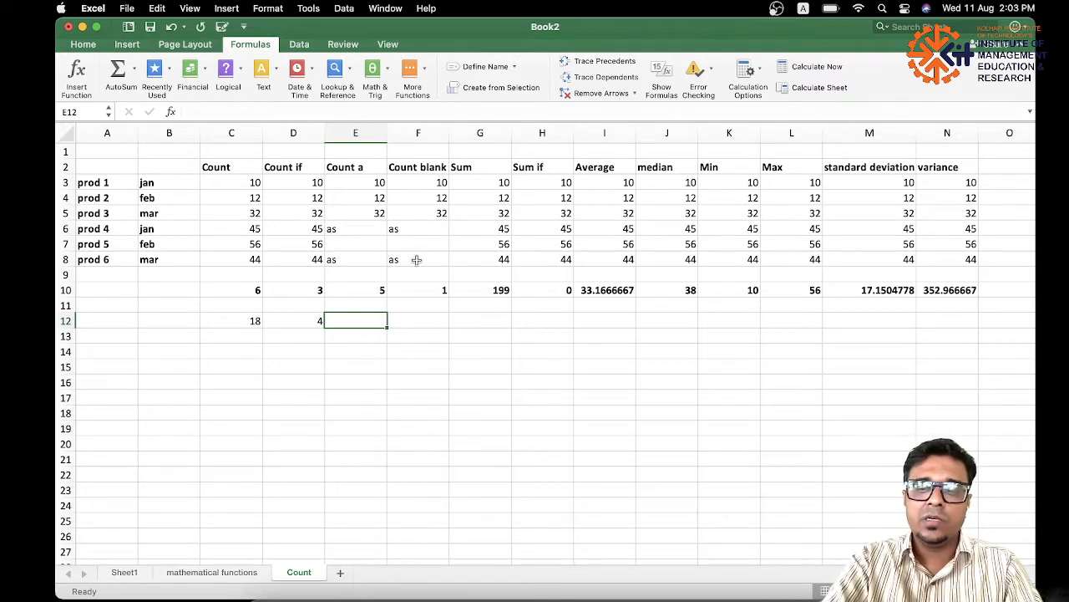
{"action": "type", "text": "=count"}
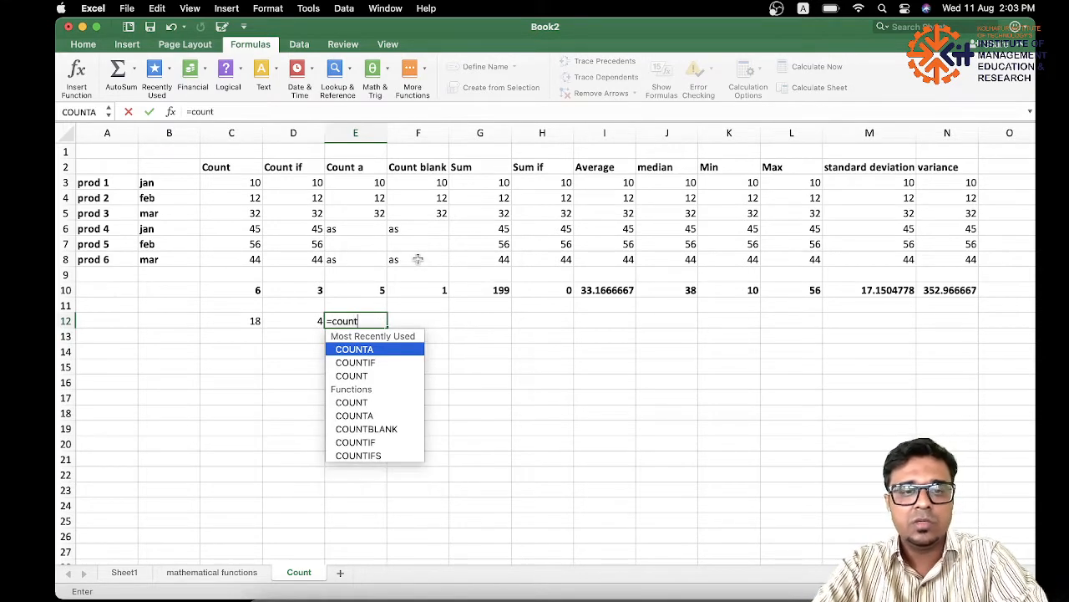
{"action": "double_click", "coordinate": [377, 349]}
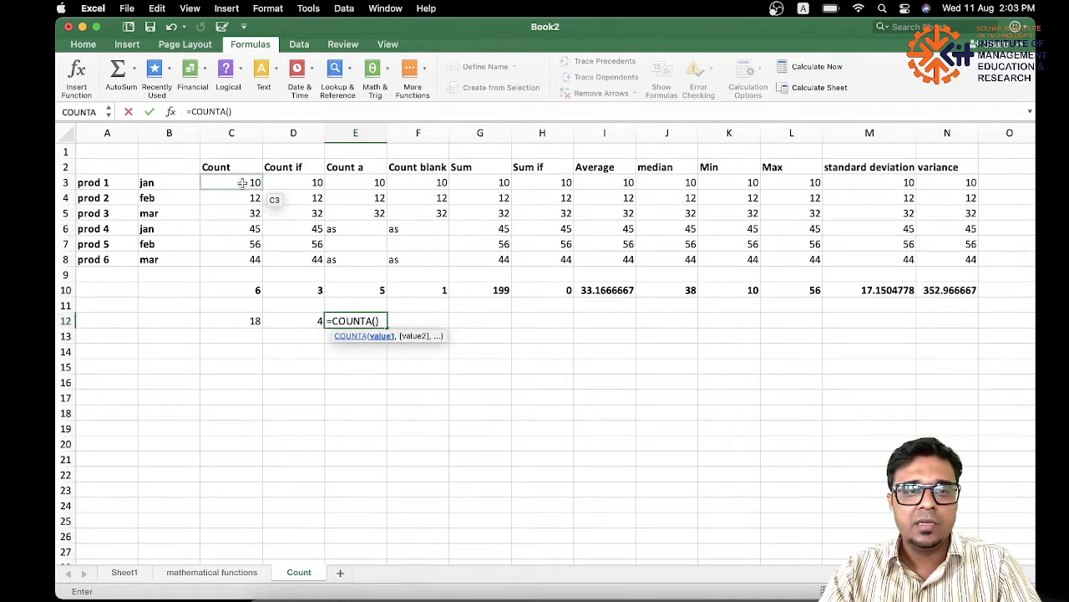
{"action": "left_click_drag", "start_coordinate": [241, 182], "coordinate": [401, 274]}
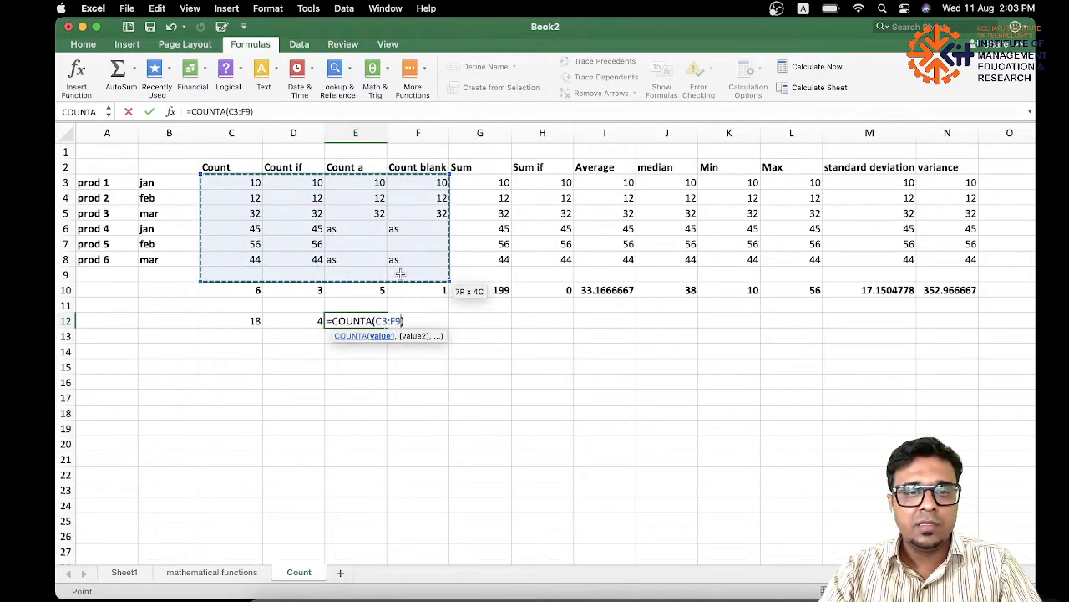
{"action": "key", "text": "Return"}
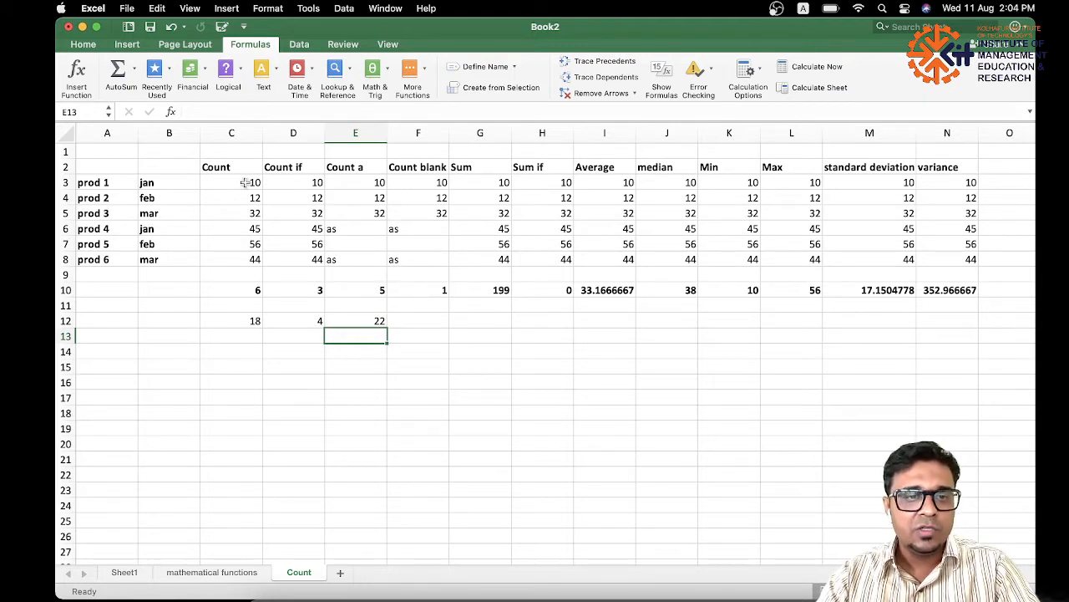
{"action": "left_click_drag", "start_coordinate": [245, 182], "coordinate": [417, 261]}
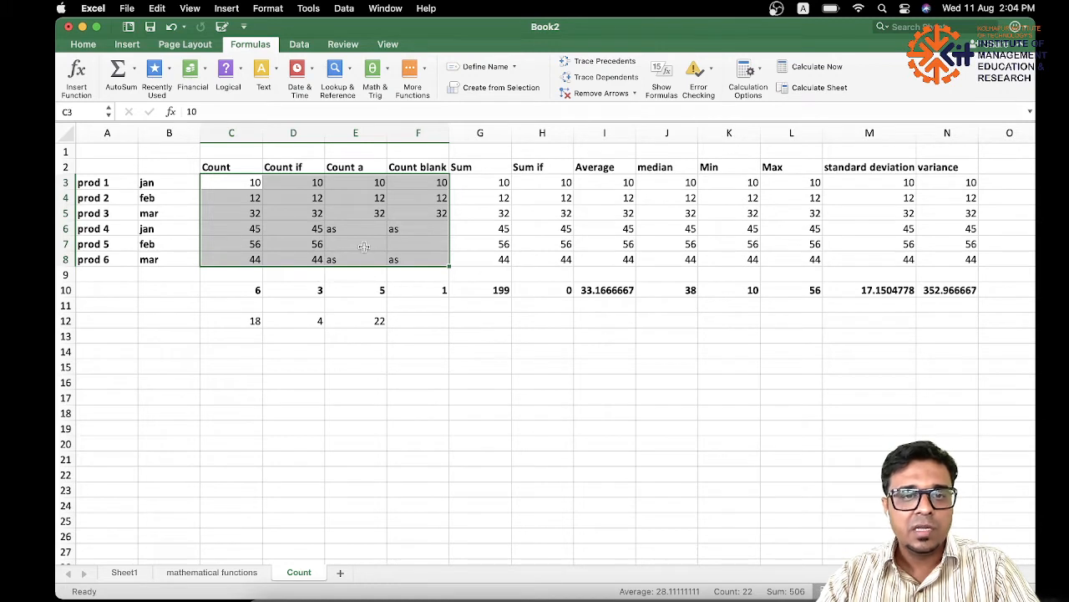
{"action": "left_click_drag", "start_coordinate": [363, 246], "coordinate": [415, 249]}
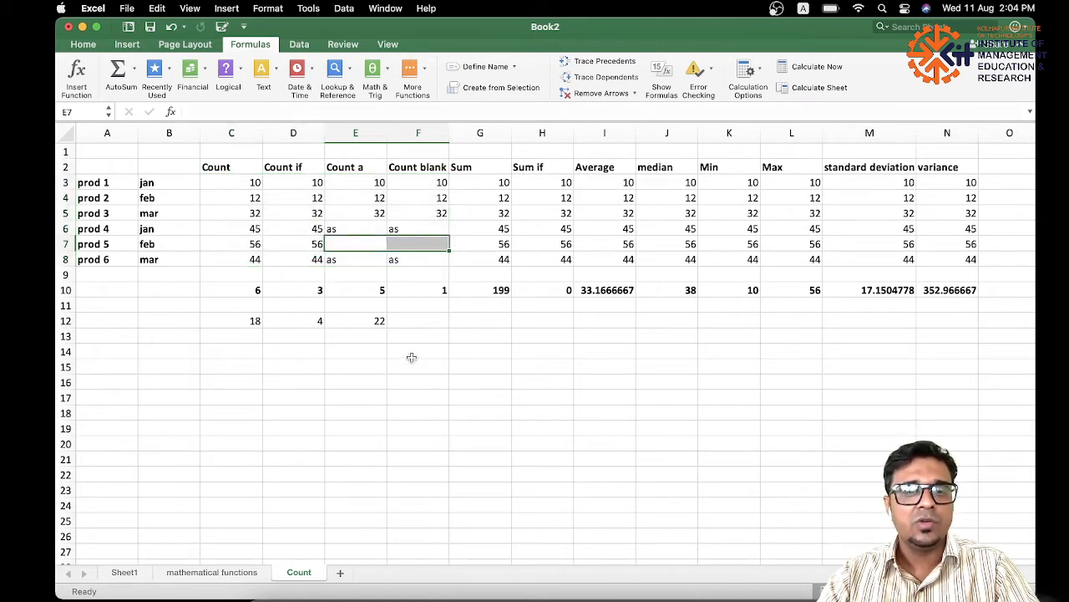
{"action": "left_click", "coordinate": [380, 324]}
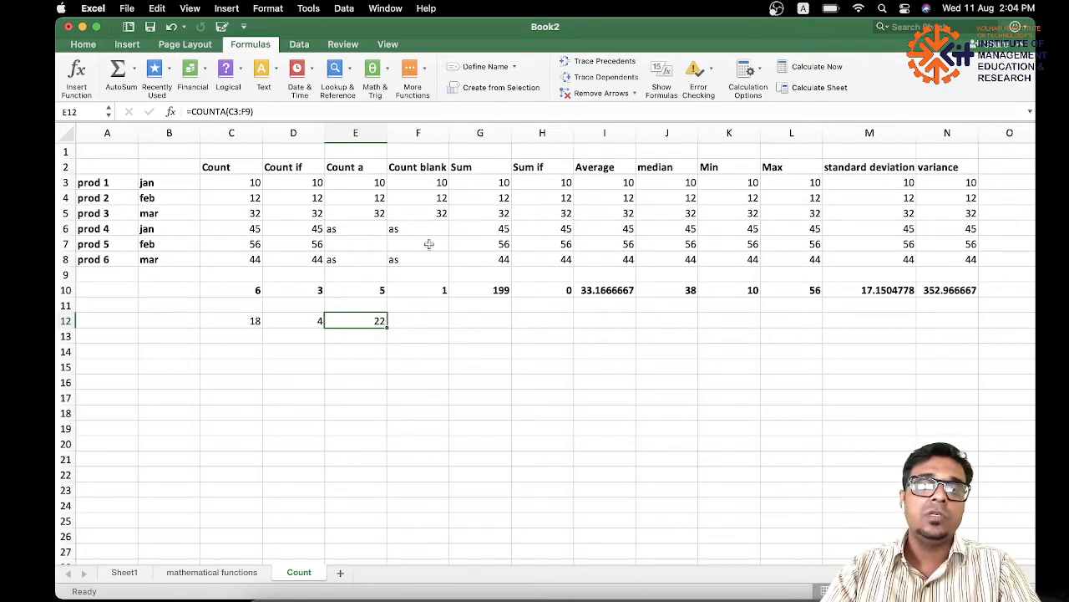
Enter =COUNTBLANK(F3:F8) in cell F12 to count the empty cells of the Count blank column.
{"action": "left_click", "coordinate": [433, 294]}
{"action": "left_click", "coordinate": [429, 167]}
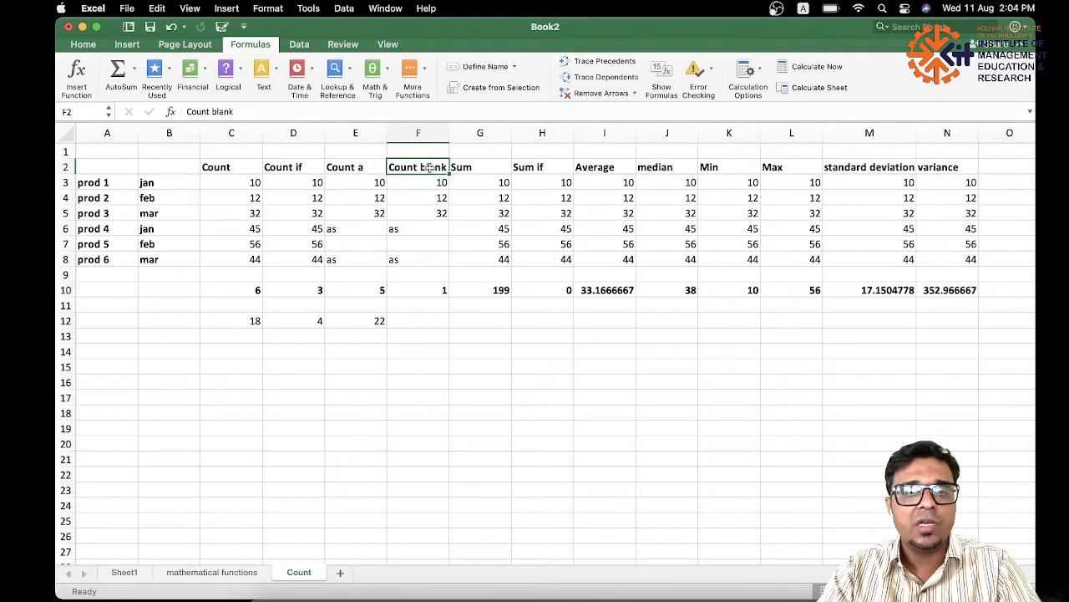
{"action": "left_click", "coordinate": [425, 319]}
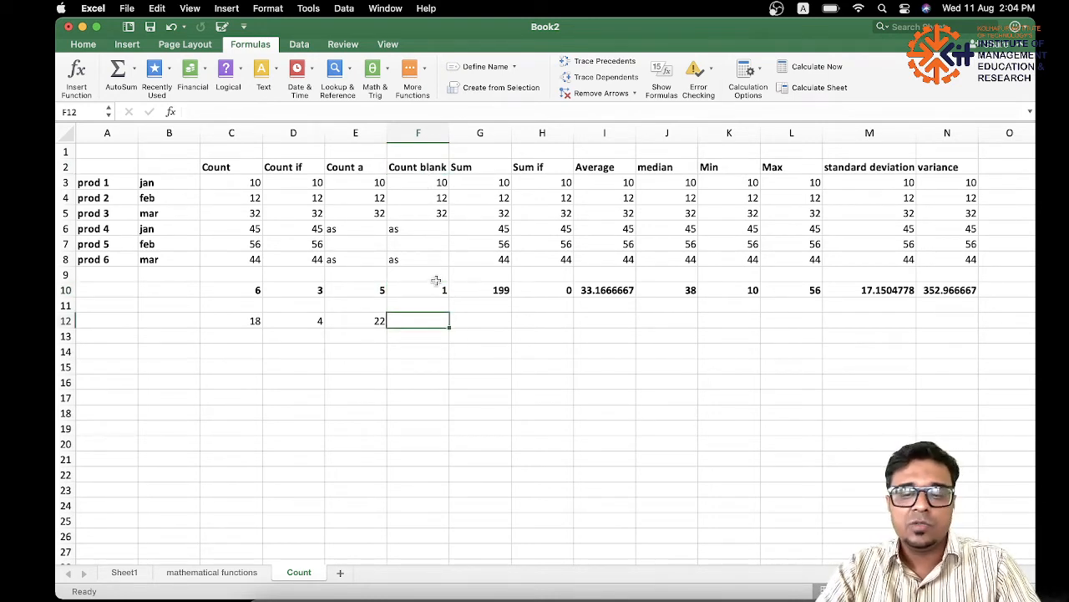
{"action": "type", "text": "=coun"}
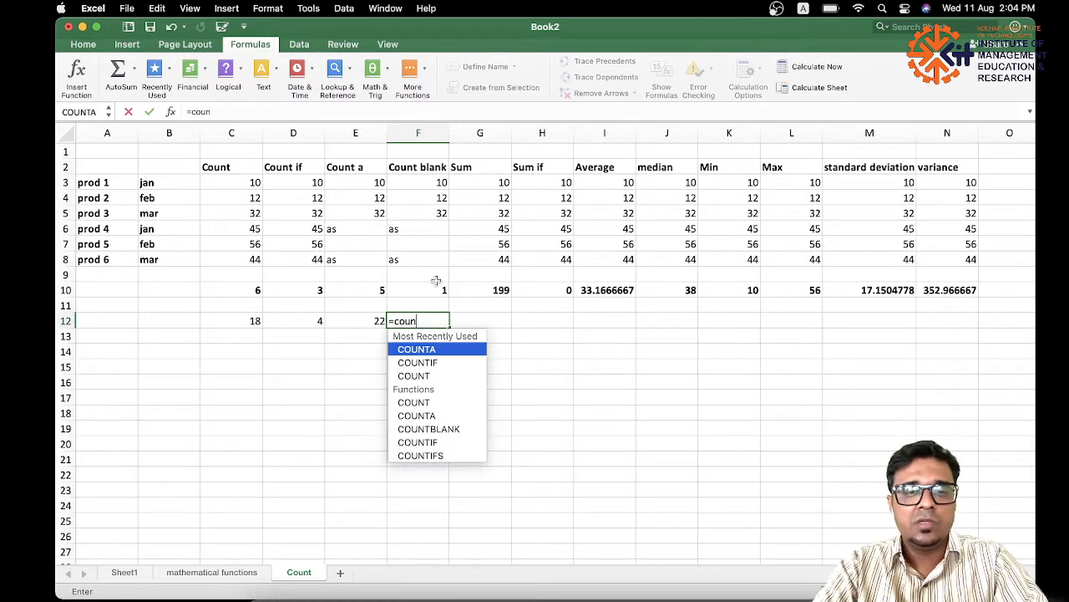
{"action": "double_click", "coordinate": [428, 428]}
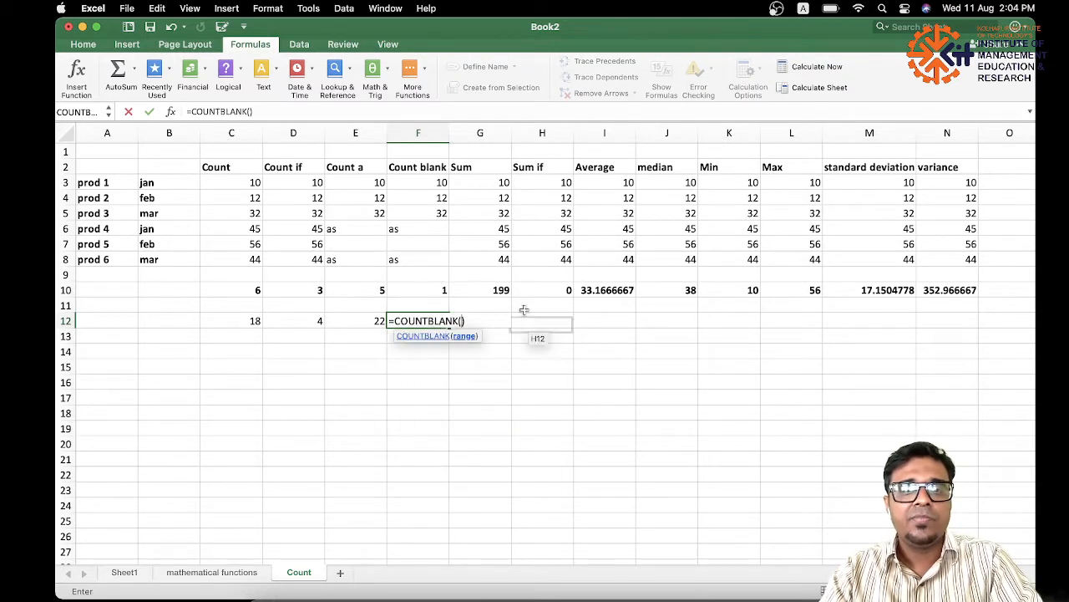
{"action": "left_click_drag", "start_coordinate": [425, 187], "coordinate": [423, 262]}
{"action": "key", "text": "Return"}
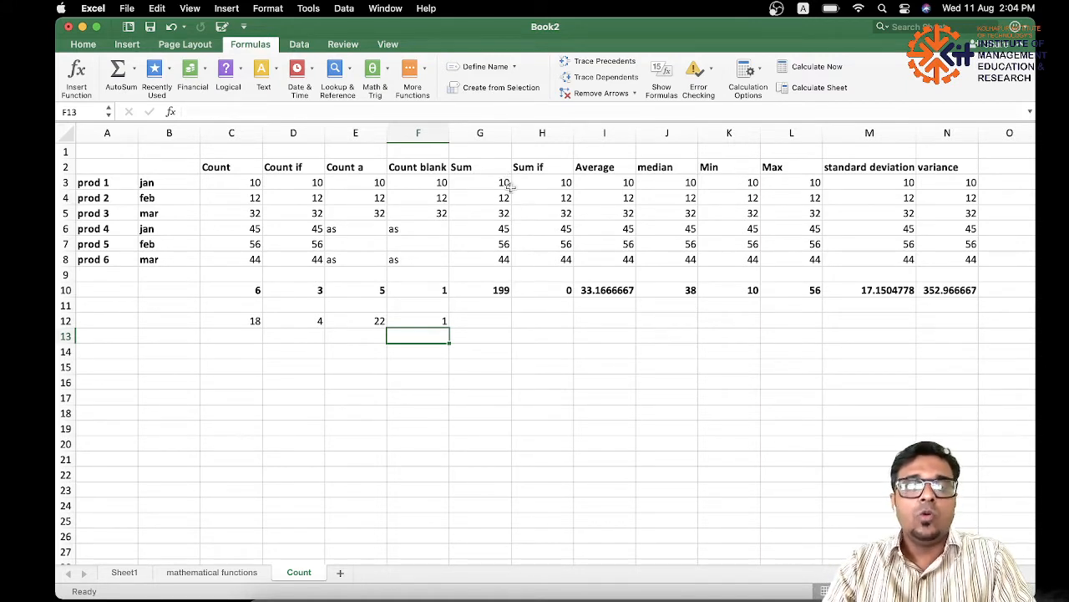
Total the Sum column values in G3:G8 with AutoSum, and undo the inserted total.
{"action": "left_click_drag", "start_coordinate": [506, 182], "coordinate": [505, 261]}
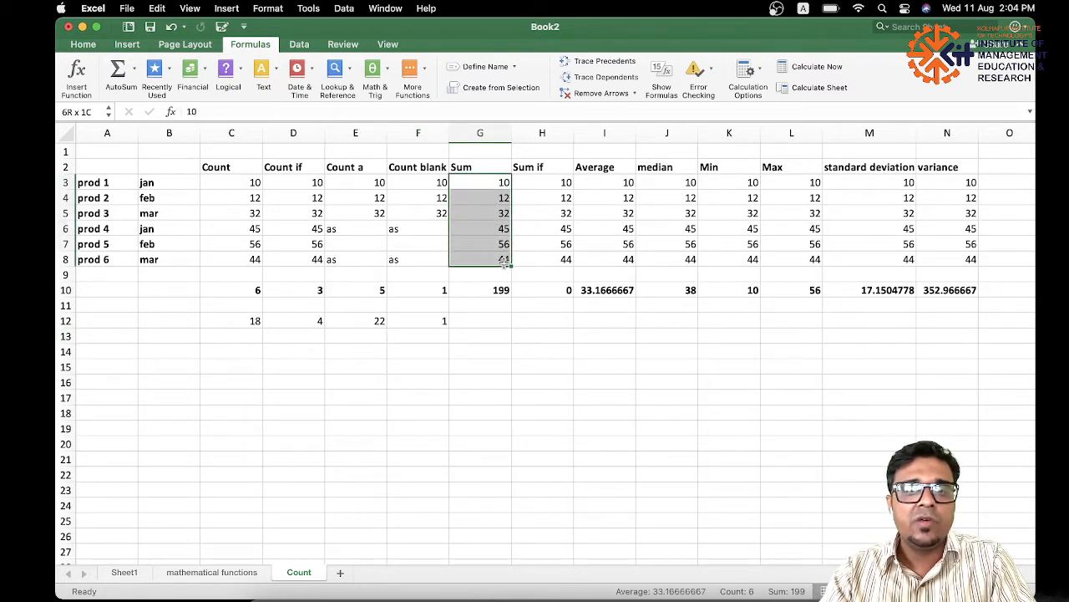
{"action": "left_click", "coordinate": [123, 82]}
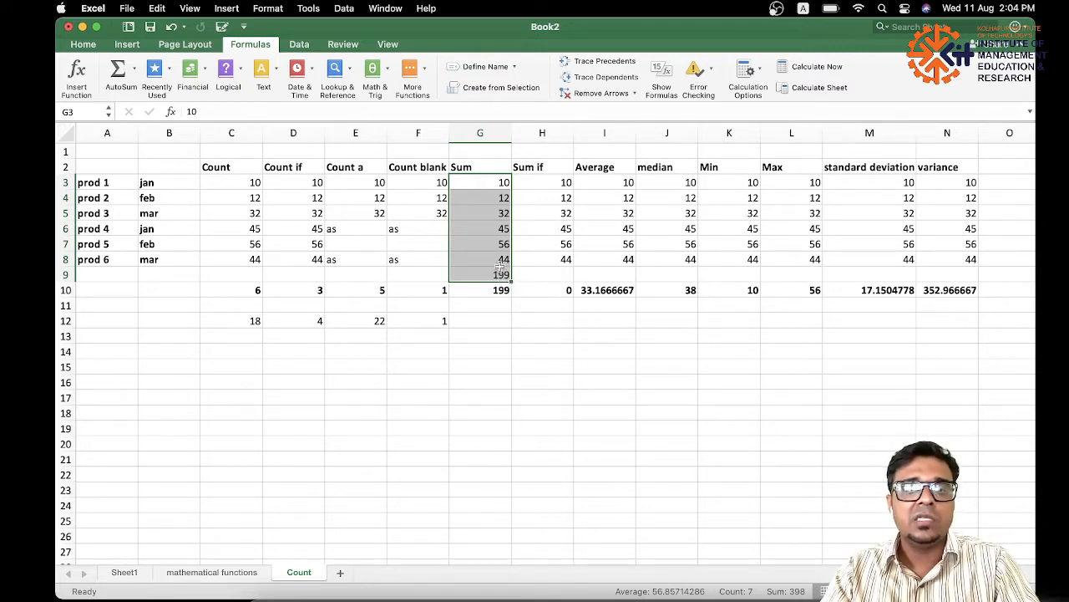
{"action": "key", "text": "super+z"}
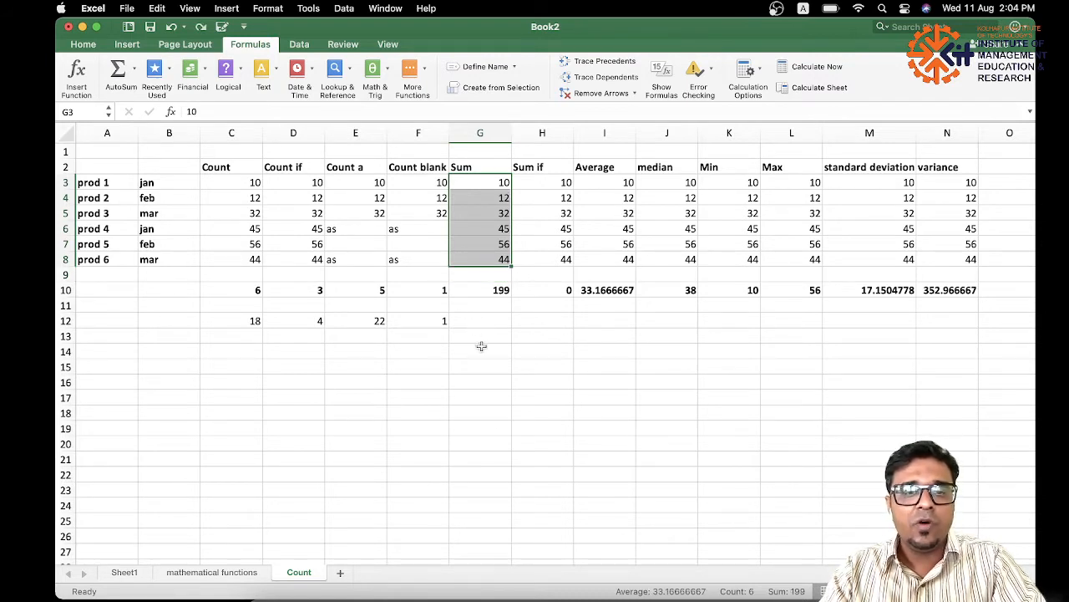
Enter =SUM(G3:G8) in cell O16 to total the Sum column away from the data, and recheck the source range.
{"action": "left_click_drag", "start_coordinate": [505, 178], "coordinate": [506, 261]}
{"action": "left_click", "coordinate": [991, 383]}
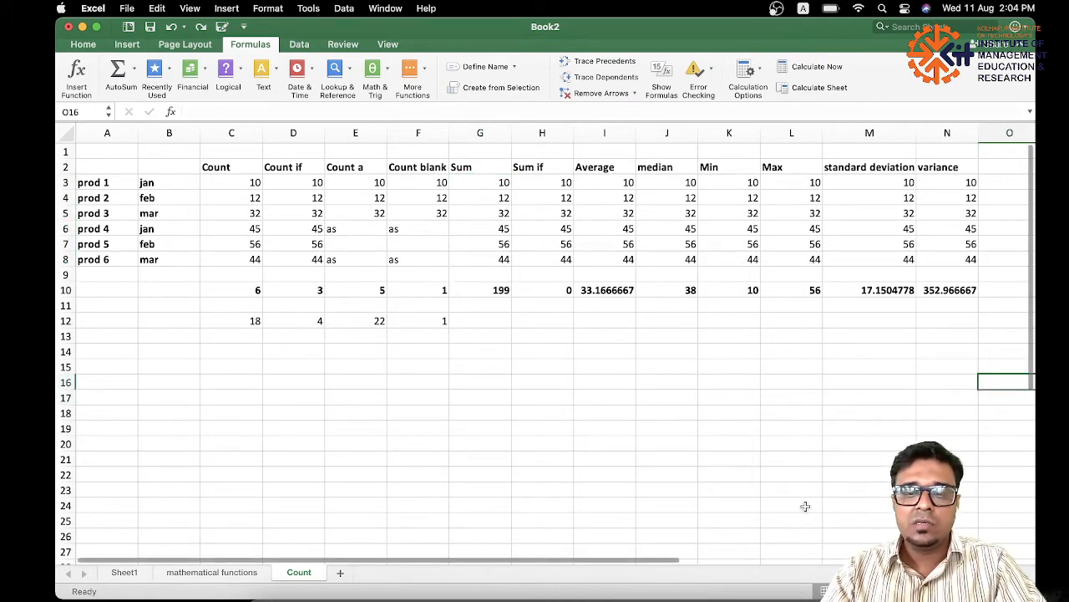
{"action": "scroll", "coordinate": [747, 527], "scroll_direction": "right", "scroll_amount": 2}
{"action": "scroll", "coordinate": [748, 527], "scroll_direction": "down", "scroll_amount": 1}
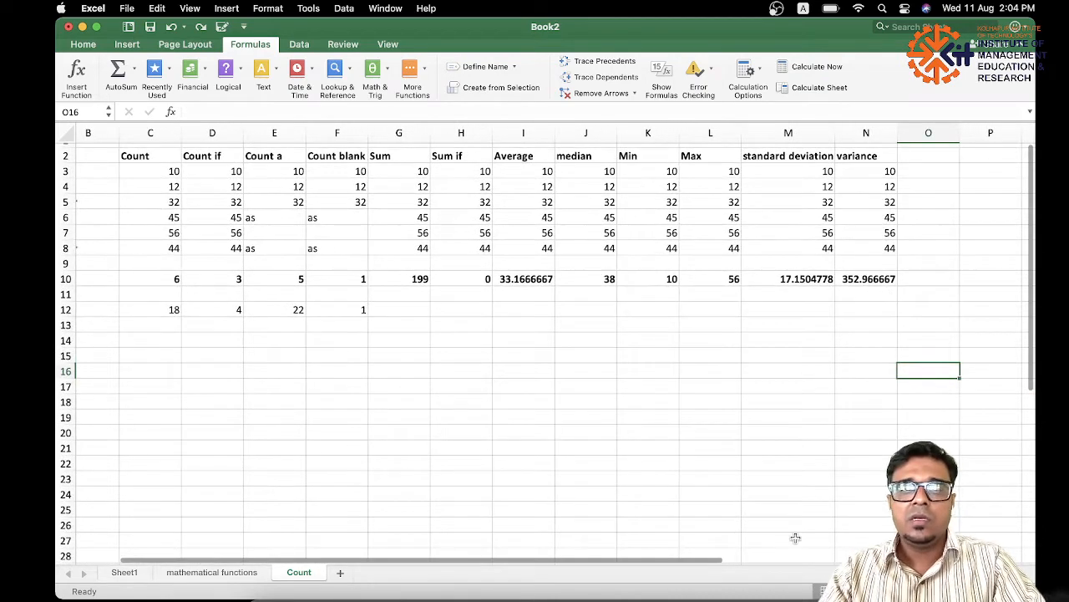
{"action": "type", "text": "="}
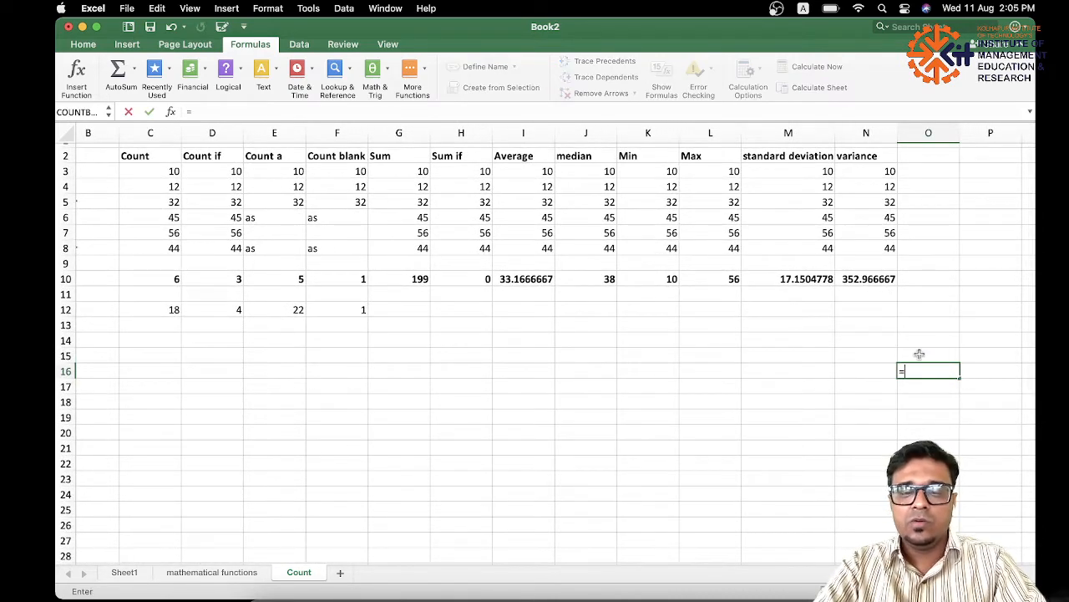
{"action": "type", "text": "sum"}
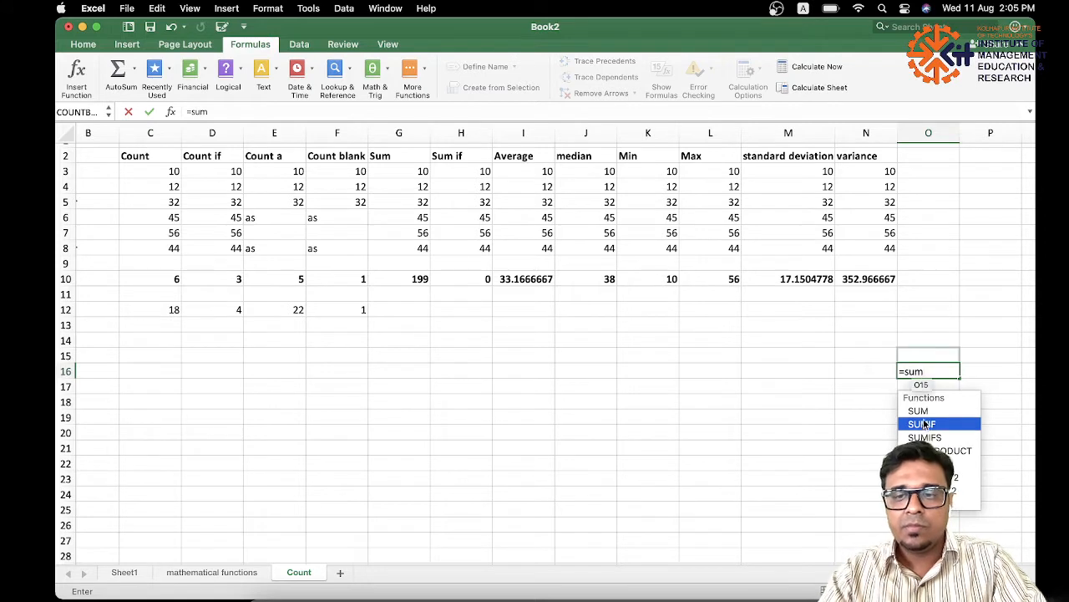
{"action": "double_click", "coordinate": [919, 411]}
{"action": "left_click_drag", "start_coordinate": [420, 173], "coordinate": [423, 247]}
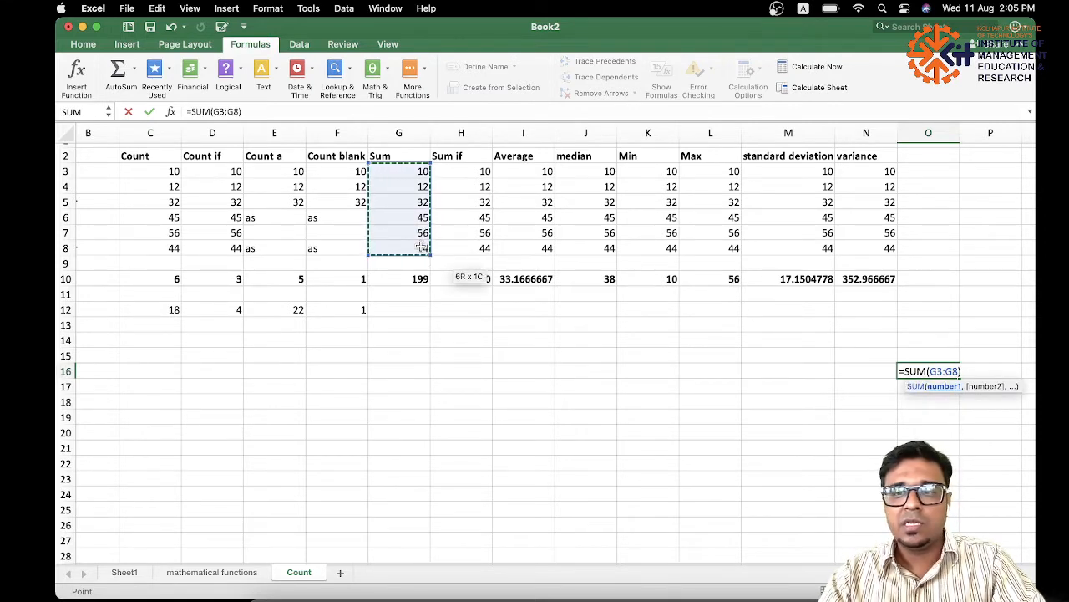
{"action": "key", "text": "Return"}
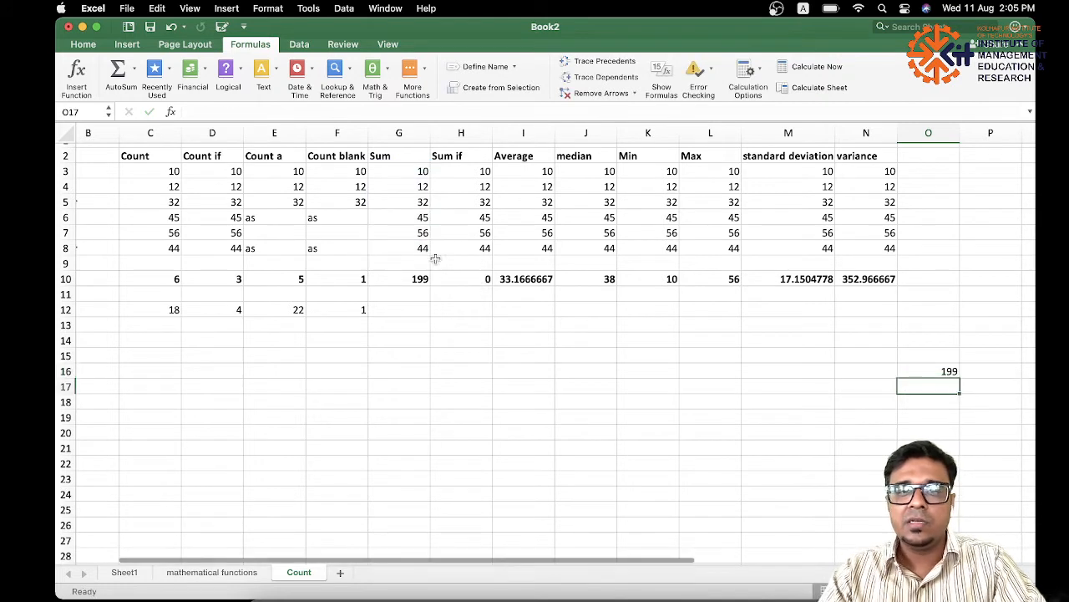
{"action": "left_click_drag", "start_coordinate": [423, 172], "coordinate": [424, 248]}
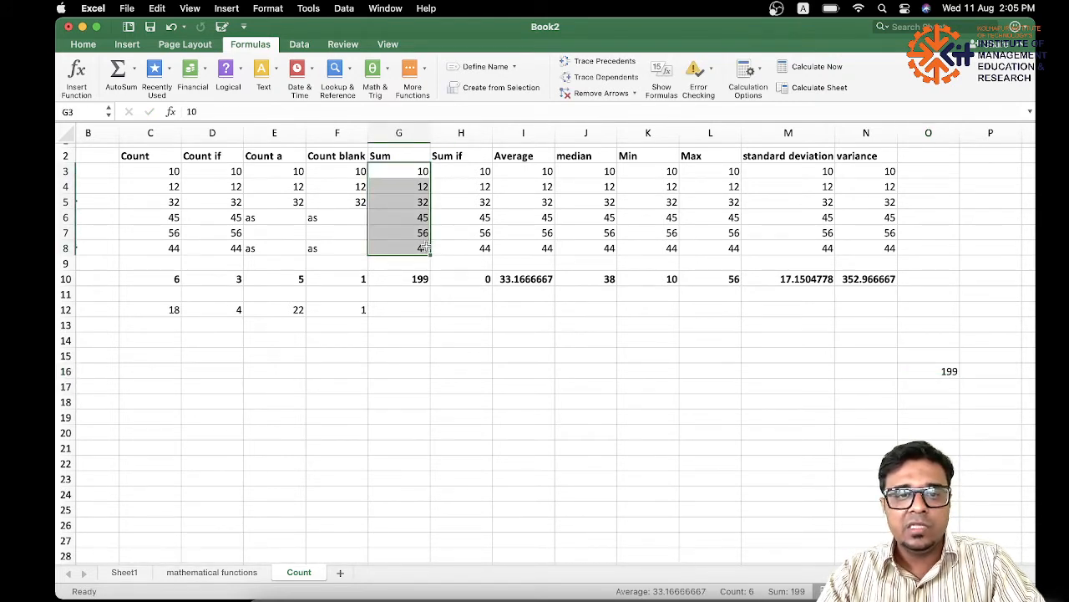
Try to enter =SUMIF(H3:H8,"<20) in cell H12 for the Sum if column, and decline the suggested formula correction.
{"action": "left_click", "coordinate": [939, 372]}
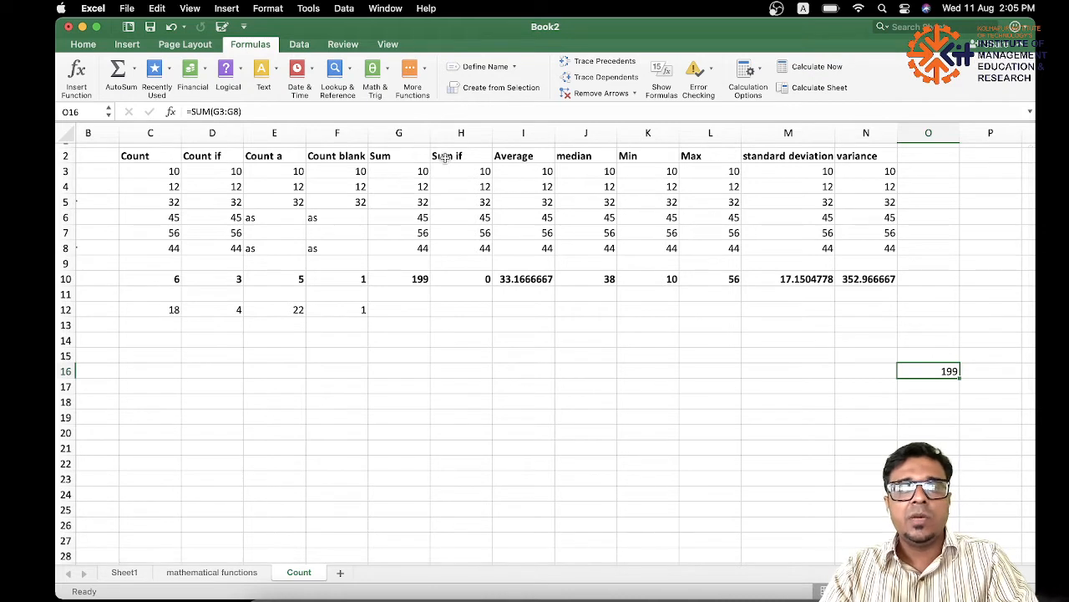
{"action": "left_click", "coordinate": [483, 281]}
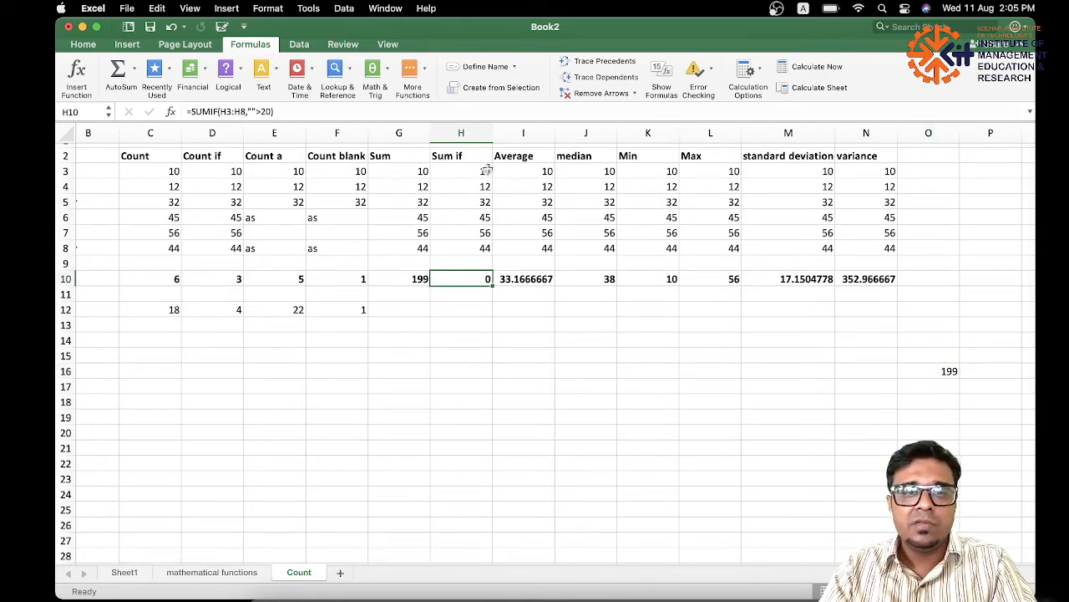
{"action": "left_click", "coordinate": [470, 313]}
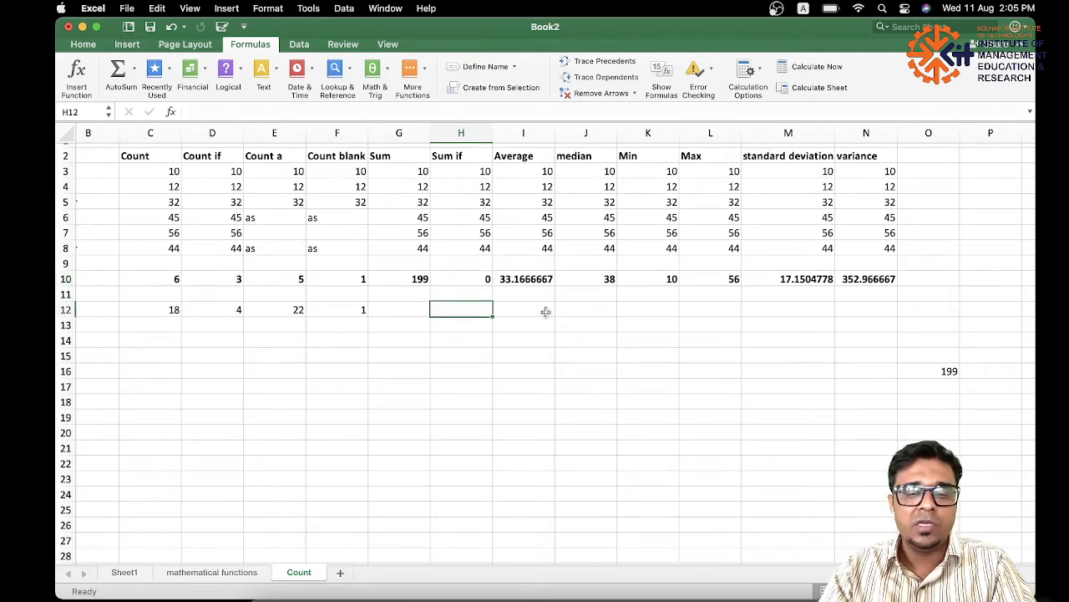
{"action": "type", "text": "=sum"}
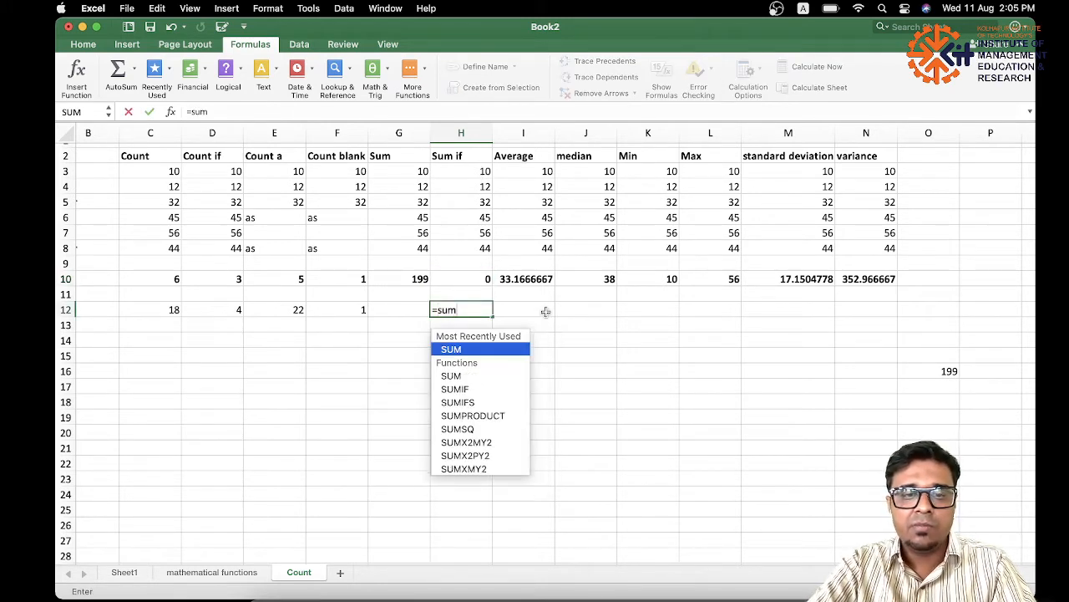
{"action": "double_click", "coordinate": [473, 386]}
{"action": "left_click_drag", "start_coordinate": [480, 171], "coordinate": [486, 243]}
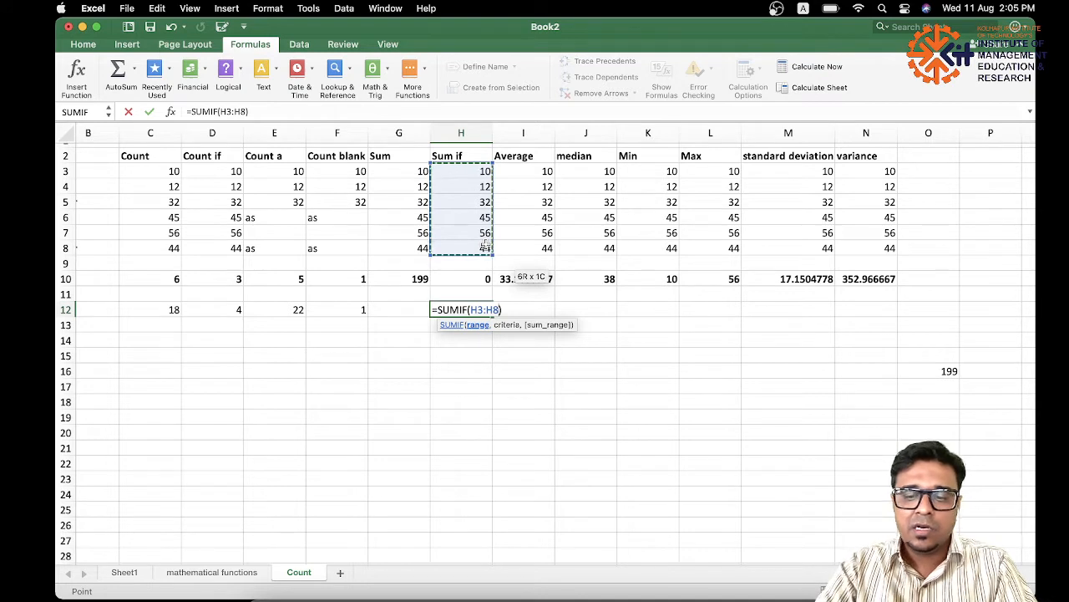
{"action": "type", "text": ",\"<20"}
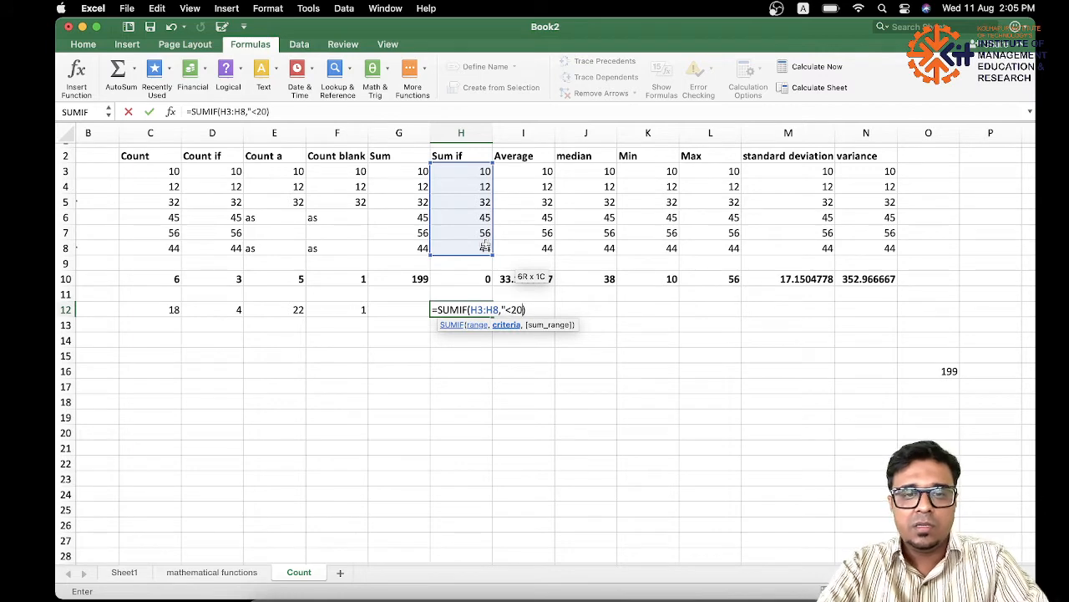
{"action": "key", "text": "Return"}
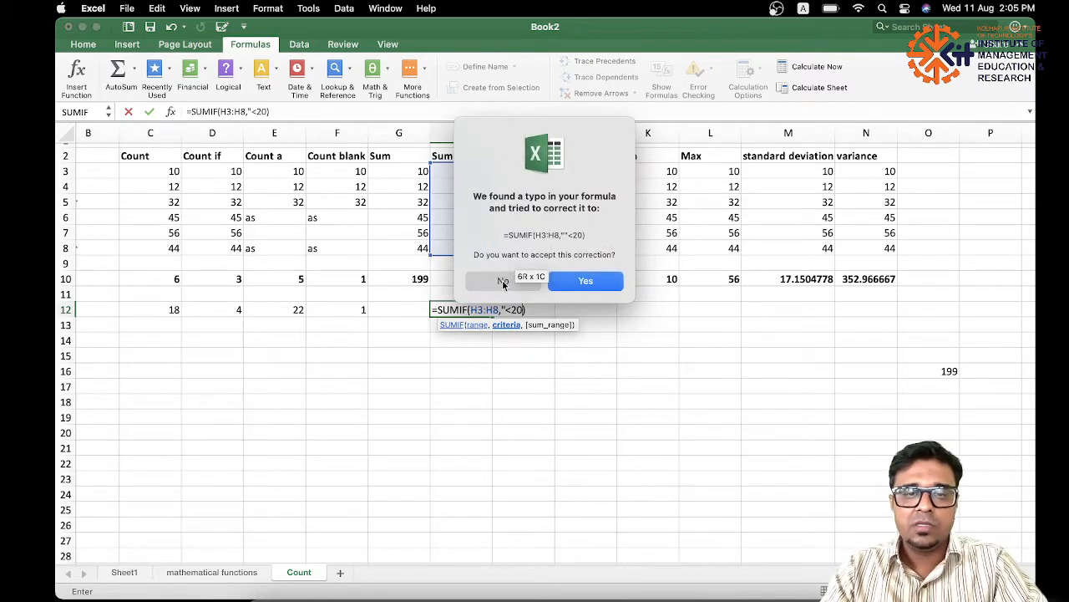
{"action": "left_click", "coordinate": [503, 282]}
Complete the formula in H12 as =SUMIF(H3:H8,"<20") and check the values below 20 against the rest of the column.
{"action": "left_click", "coordinate": [536, 341]}
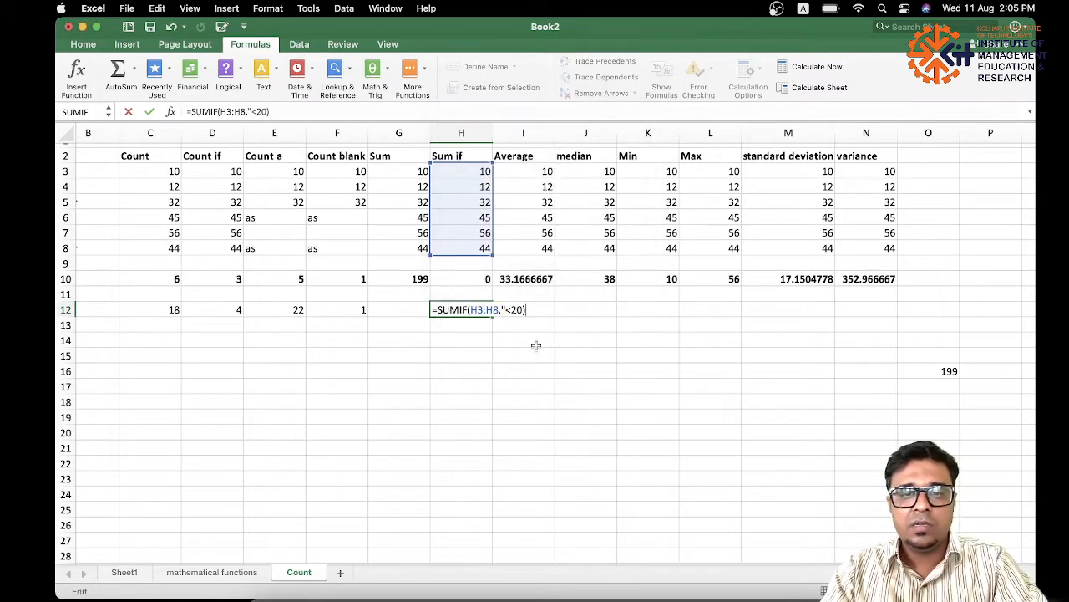
{"action": "type", "text": "\""}
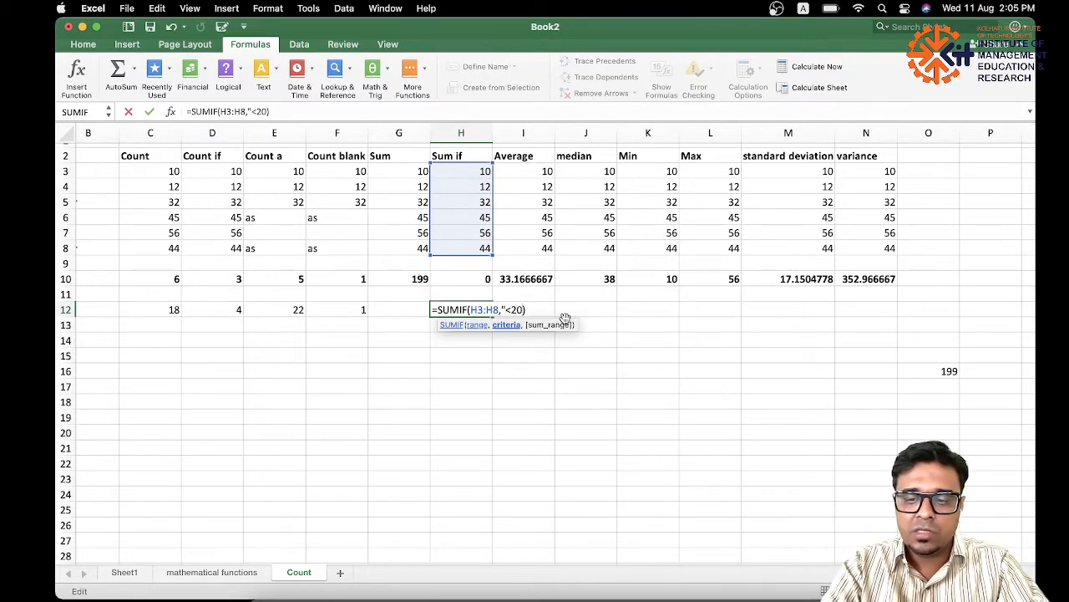
{"action": "key", "text": "Return"}
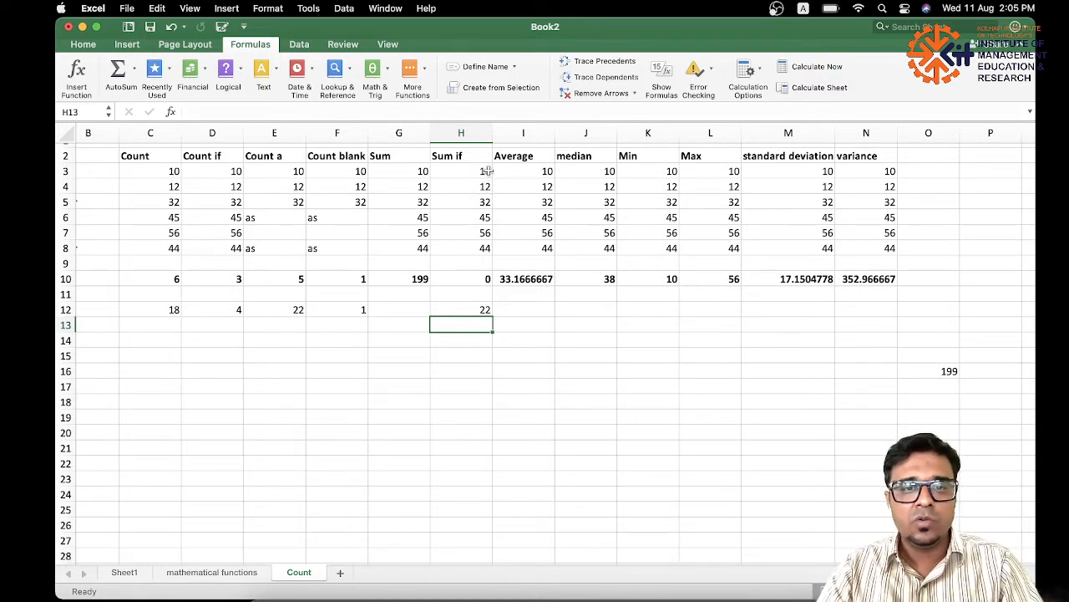
{"action": "left_click_drag", "start_coordinate": [487, 171], "coordinate": [487, 186]}
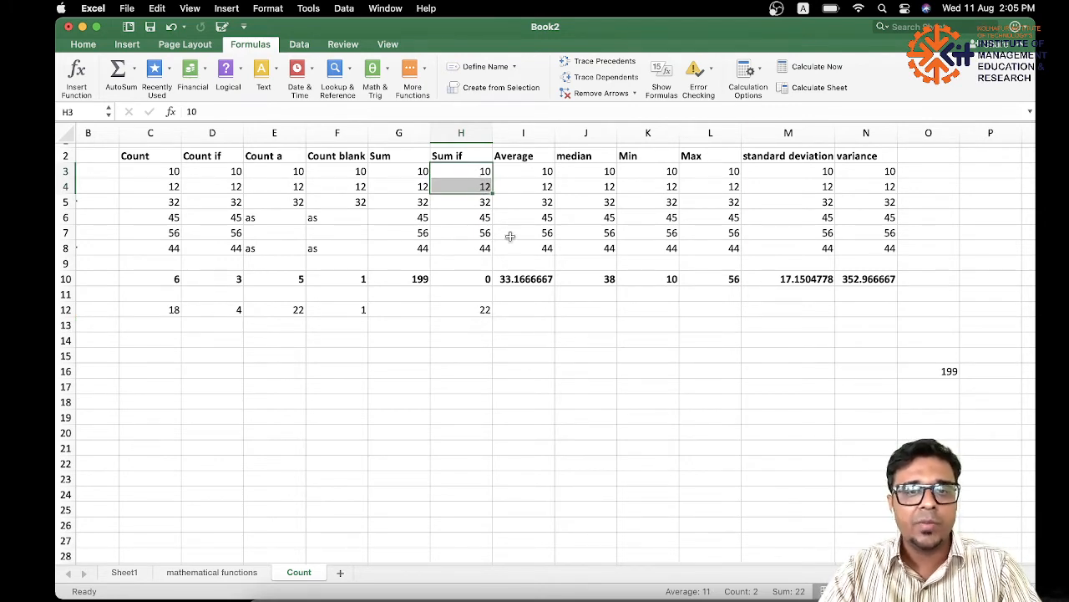
{"action": "left_click_drag", "start_coordinate": [485, 201], "coordinate": [491, 249]}
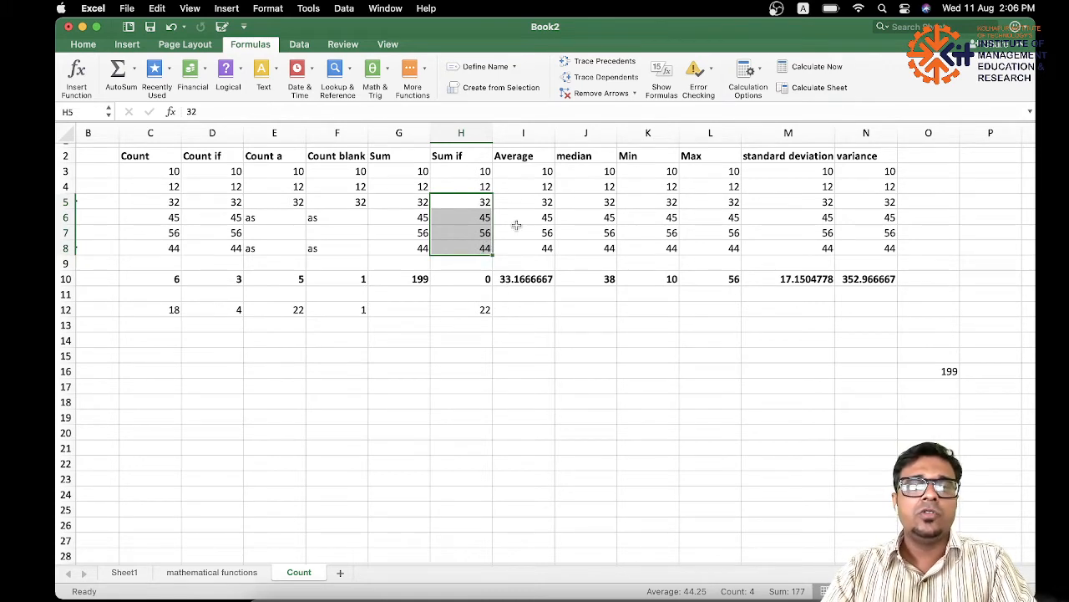
Enter =AVERAGE(I3:I8) in cell I12 to average the Average column.
{"action": "left_click", "coordinate": [513, 157]}
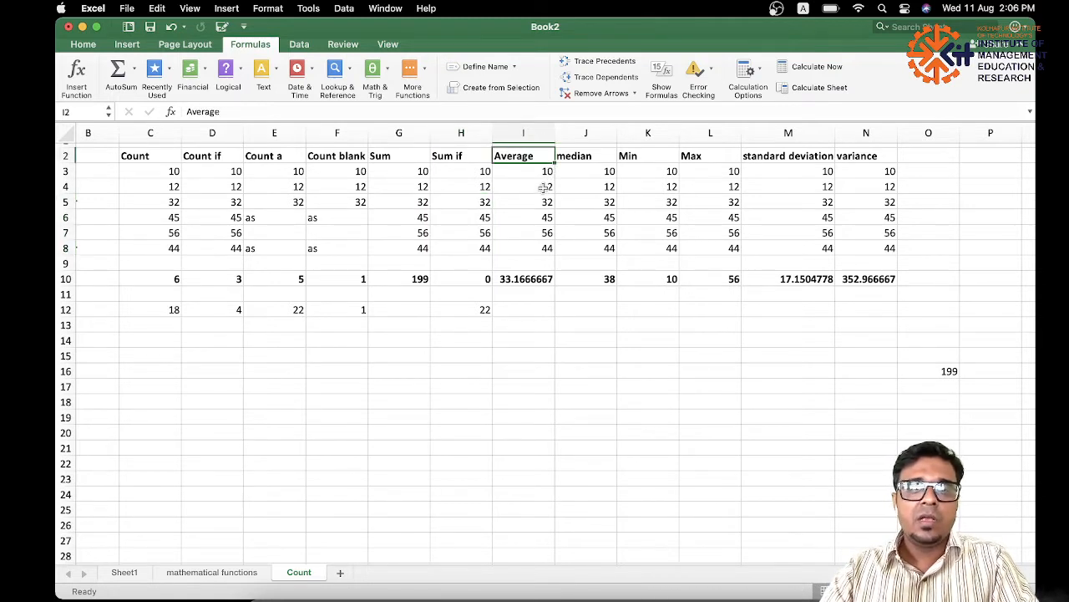
{"action": "left_click_drag", "start_coordinate": [547, 172], "coordinate": [549, 250]}
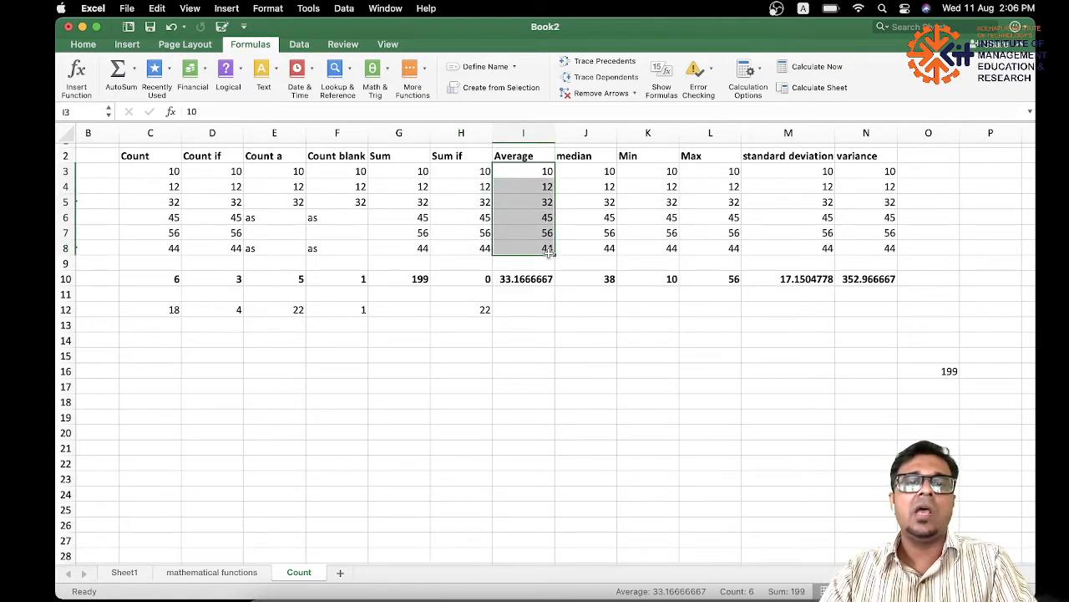
{"action": "left_click", "coordinate": [536, 310]}
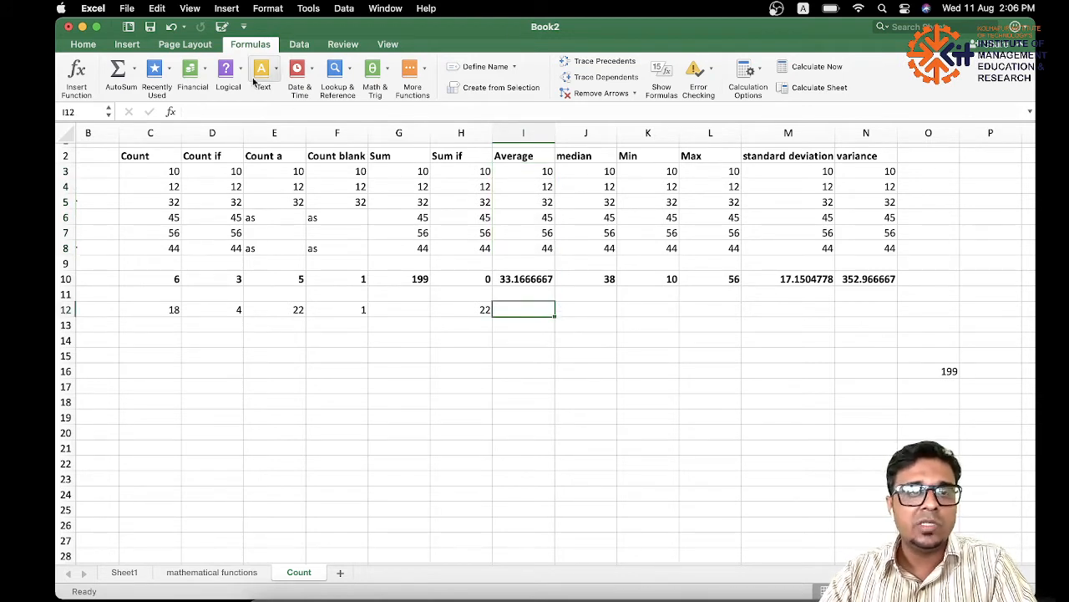
{"action": "type", "text": "="}
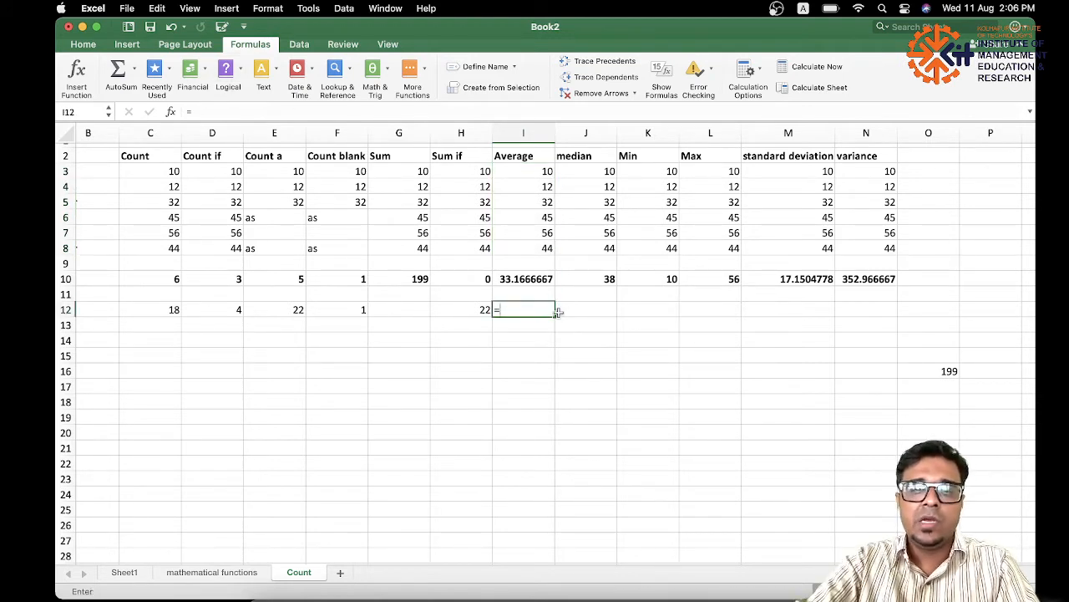
{"action": "type", "text": "av"}
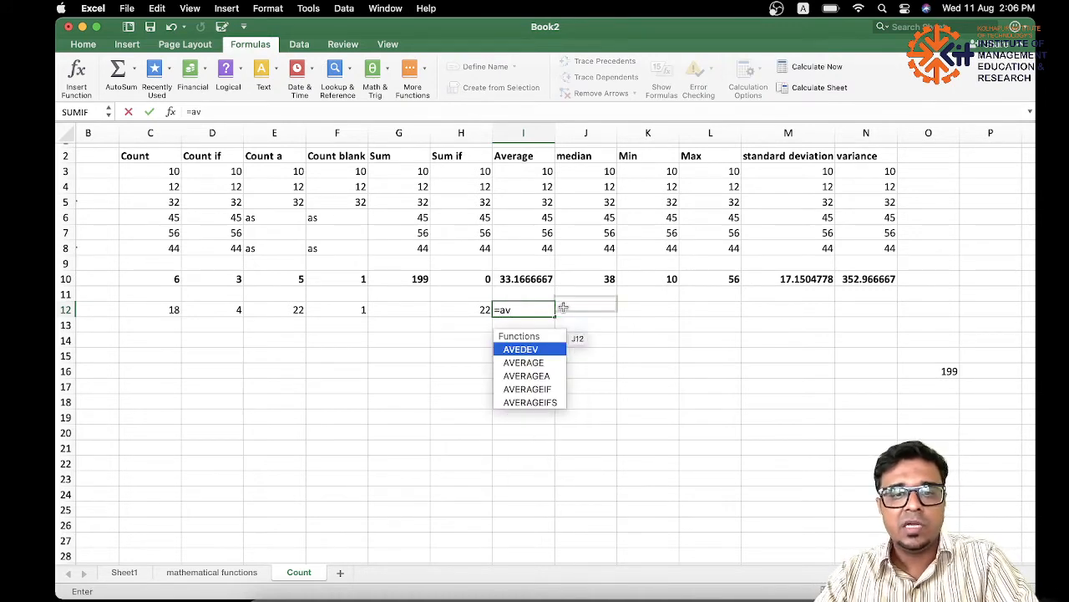
{"action": "double_click", "coordinate": [546, 363]}
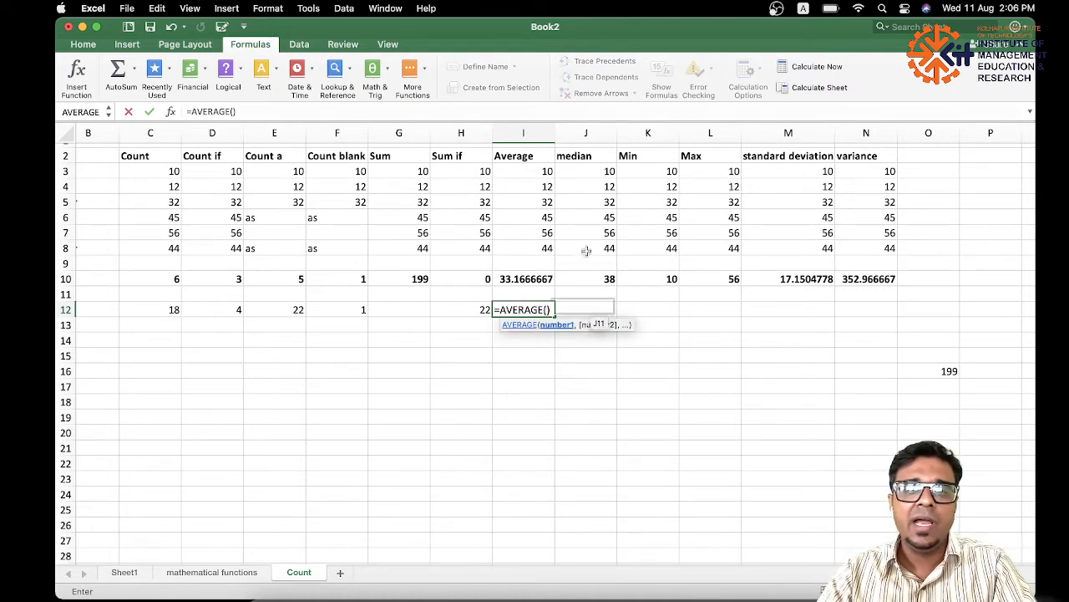
{"action": "left_click_drag", "start_coordinate": [526, 171], "coordinate": [540, 248]}
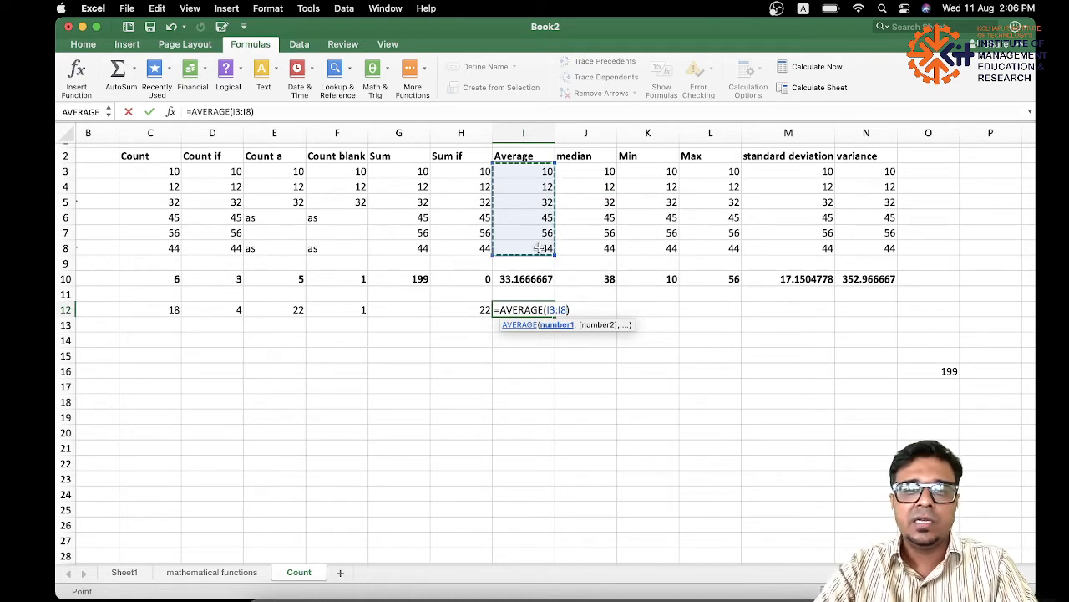
{"action": "key", "text": "Return"}
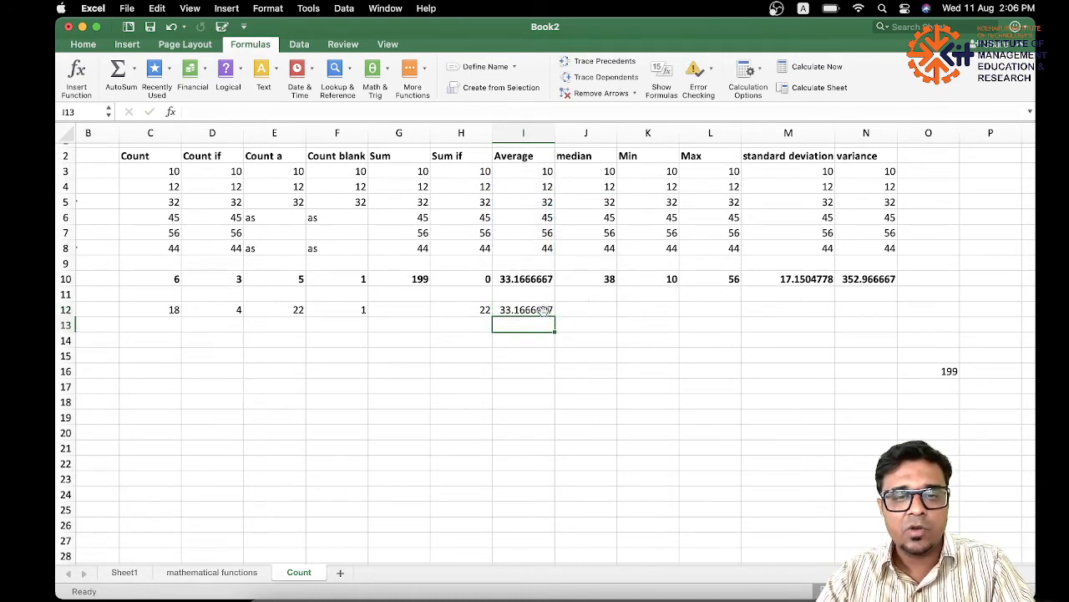
Replace the formula in cell I12 with =AVERAGE(I4:K8) to average a block across three columns.
{"action": "left_click", "coordinate": [543, 310]}
{"action": "key", "text": "Delete"}
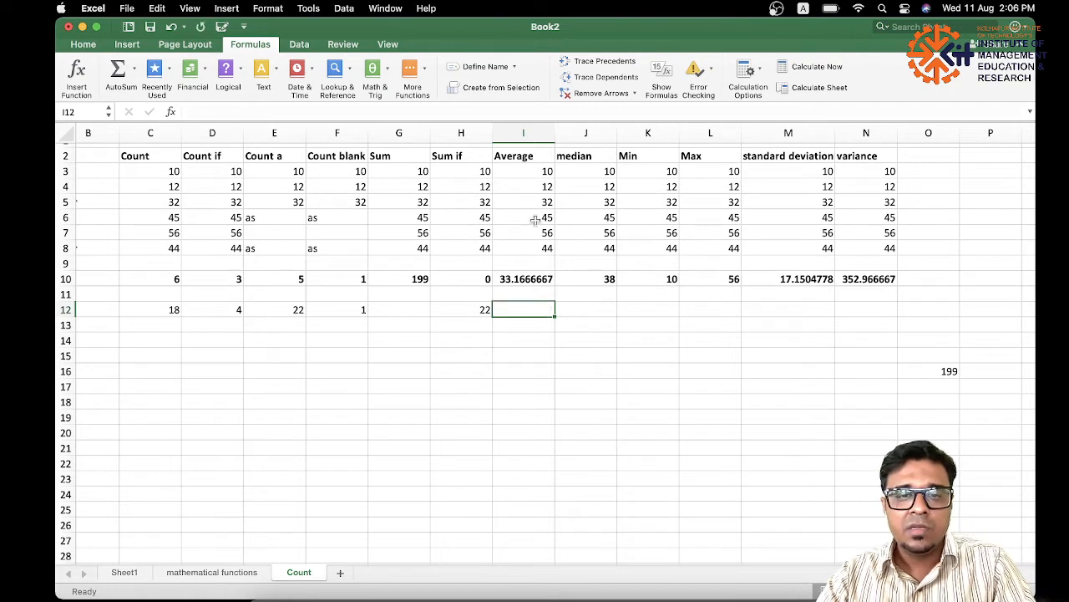
{"action": "type", "text": "="}
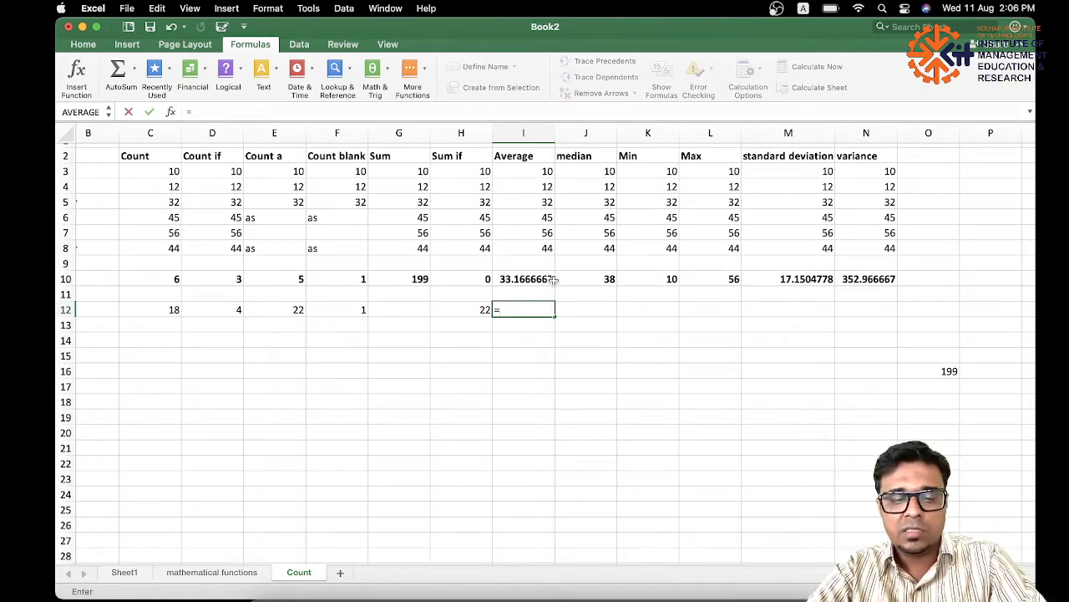
{"action": "type", "text": "a"}
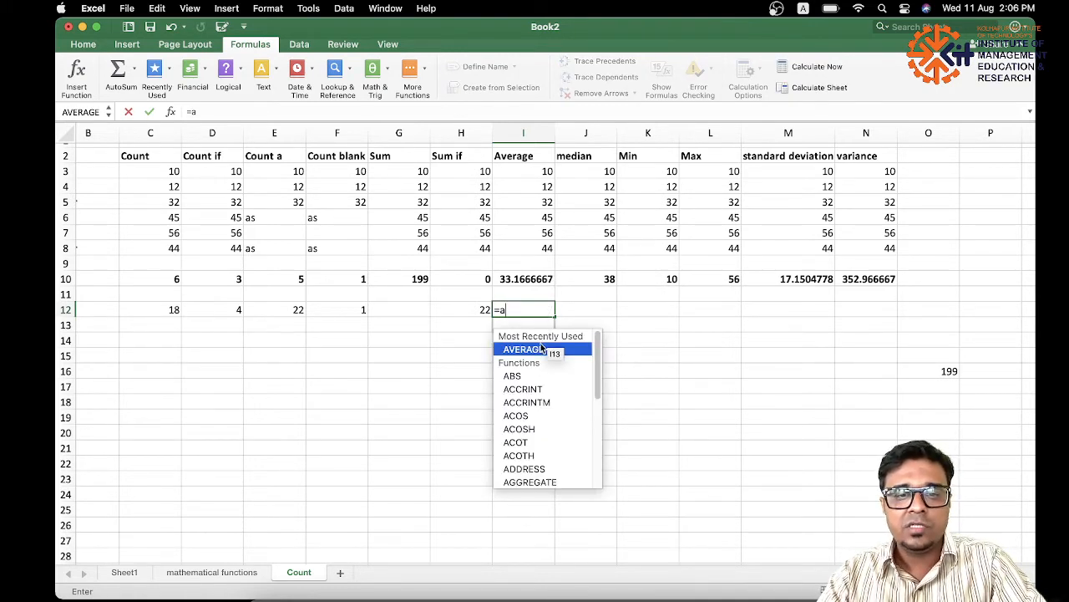
{"action": "double_click", "coordinate": [542, 349]}
{"action": "left_click_drag", "start_coordinate": [543, 184], "coordinate": [660, 252]}
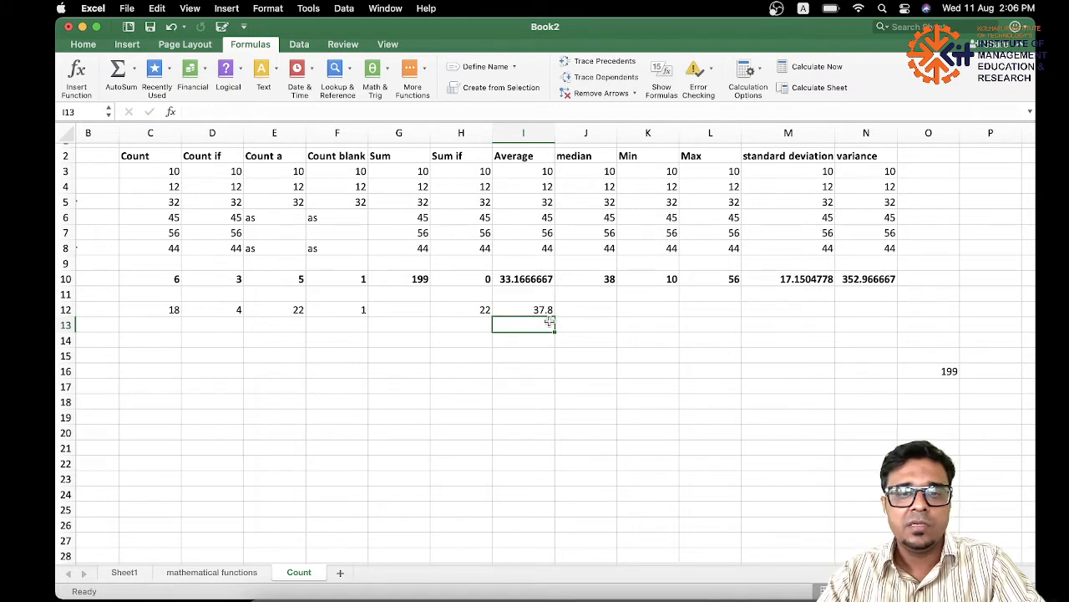
Check the AVERAGE formula in I12 against its source range, from starting cell I4 through K8.
{"action": "left_click_drag", "start_coordinate": [537, 189], "coordinate": [644, 245]}
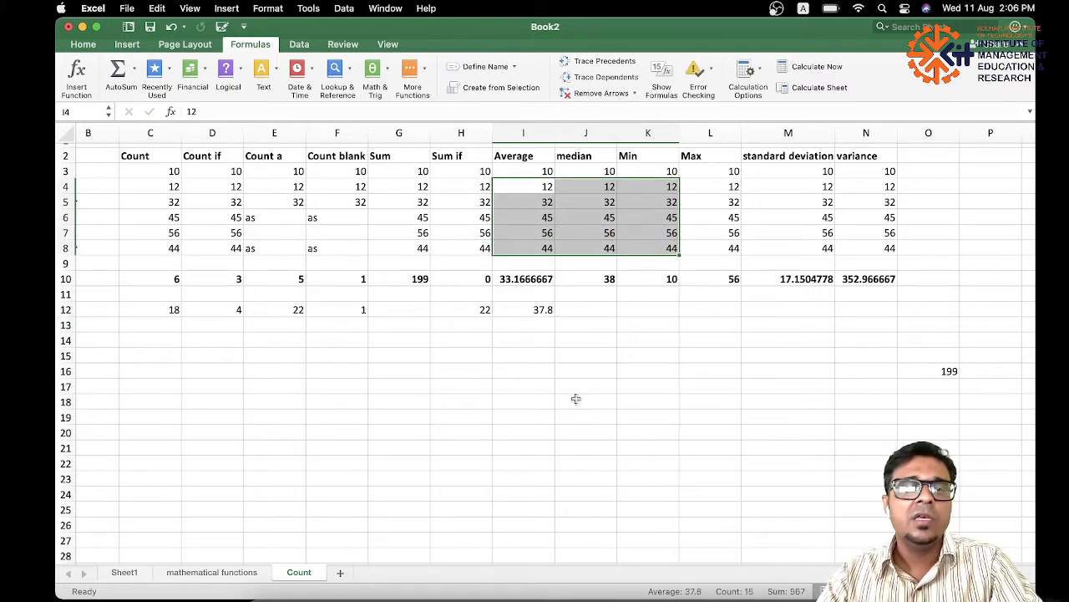
{"action": "left_click", "coordinate": [539, 310]}
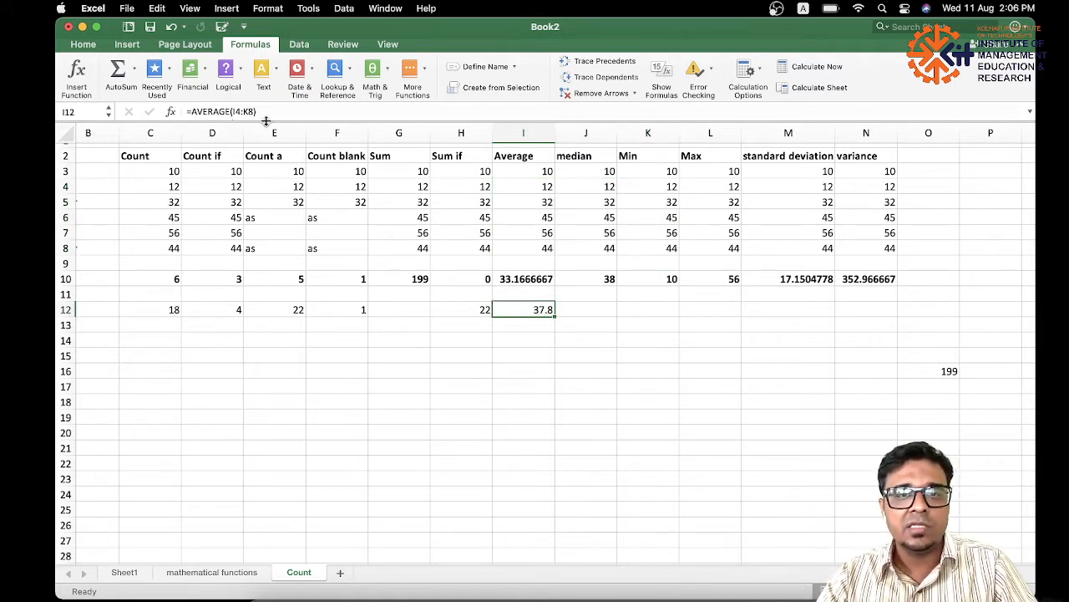
{"action": "left_click", "coordinate": [546, 188]}
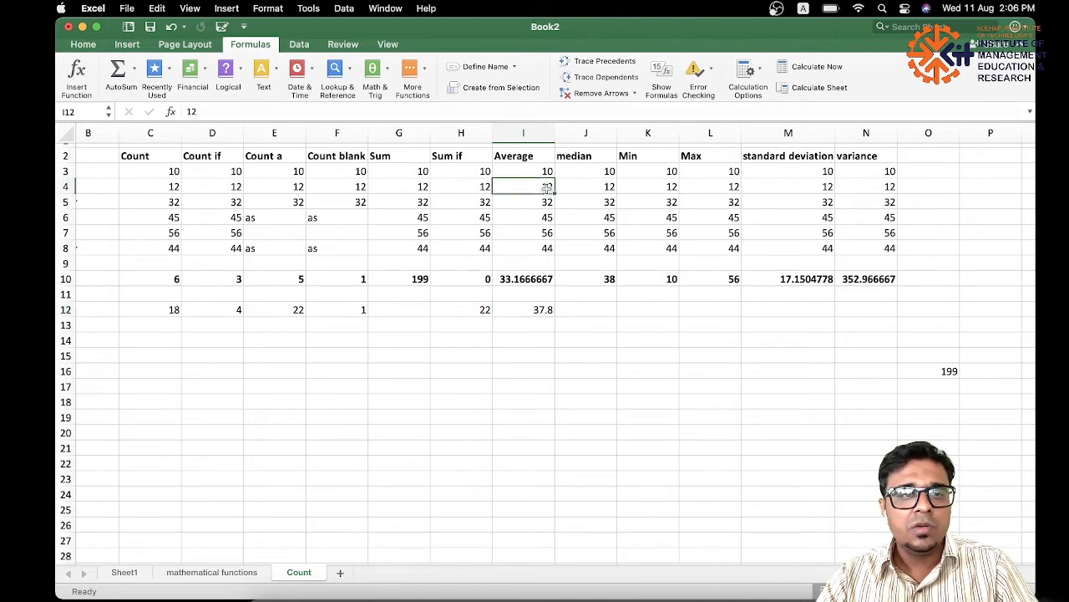
{"action": "left_click", "coordinate": [514, 310]}
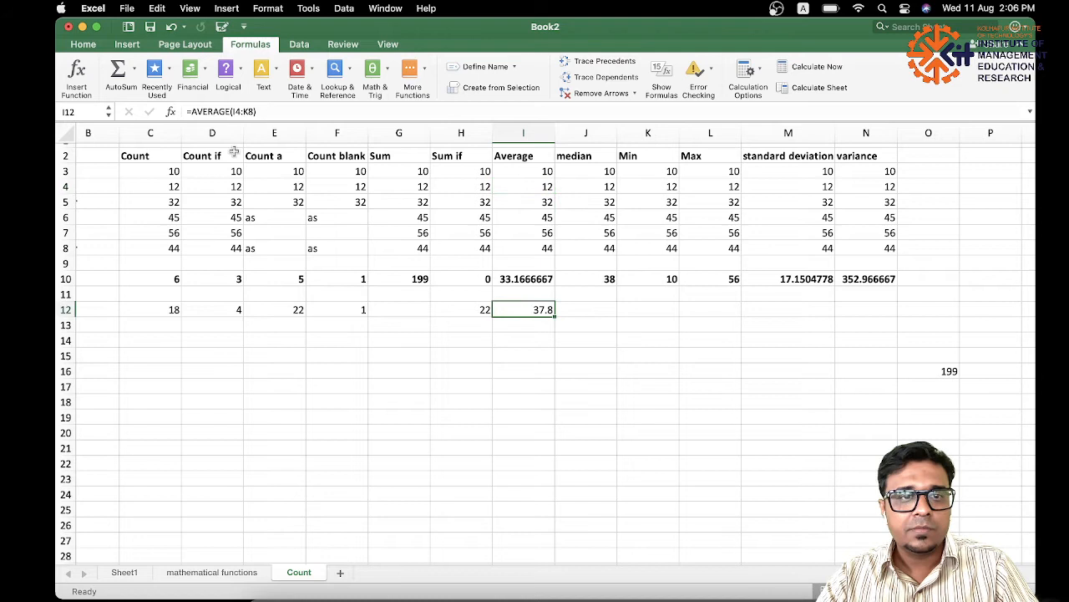
{"action": "left_click", "coordinate": [540, 188]}
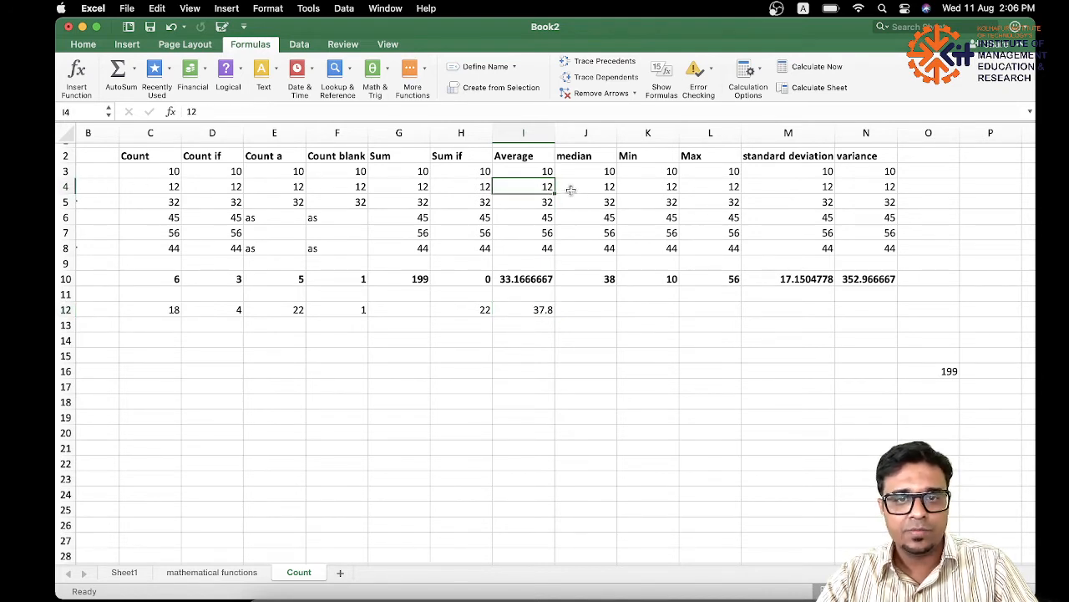
{"action": "left_click_drag", "start_coordinate": [525, 187], "coordinate": [672, 247]}
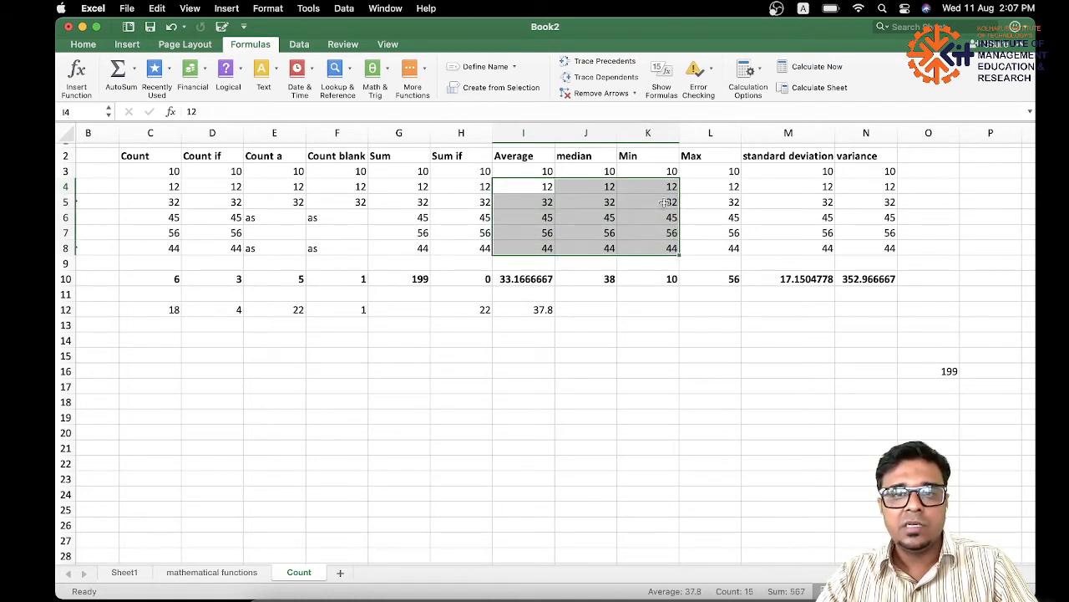
{"action": "left_click", "coordinate": [547, 309]}
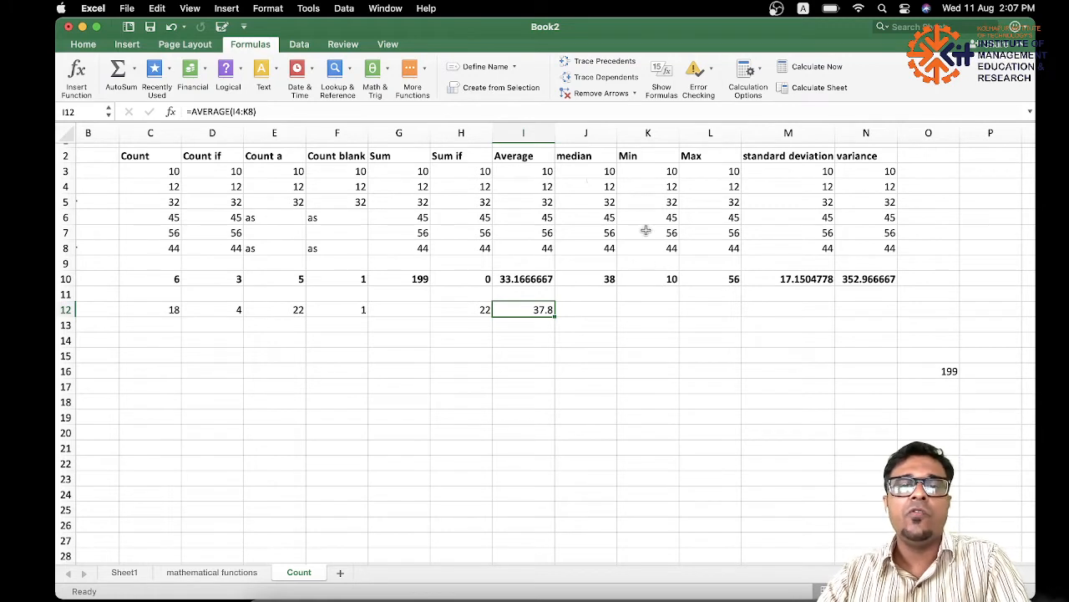
Enter =MEDIAN(J3:J8) in cell J18 to find the median of the median column's values.
{"action": "left_click", "coordinate": [608, 170]}
{"action": "left_click_drag", "start_coordinate": [607, 170], "coordinate": [607, 245]}
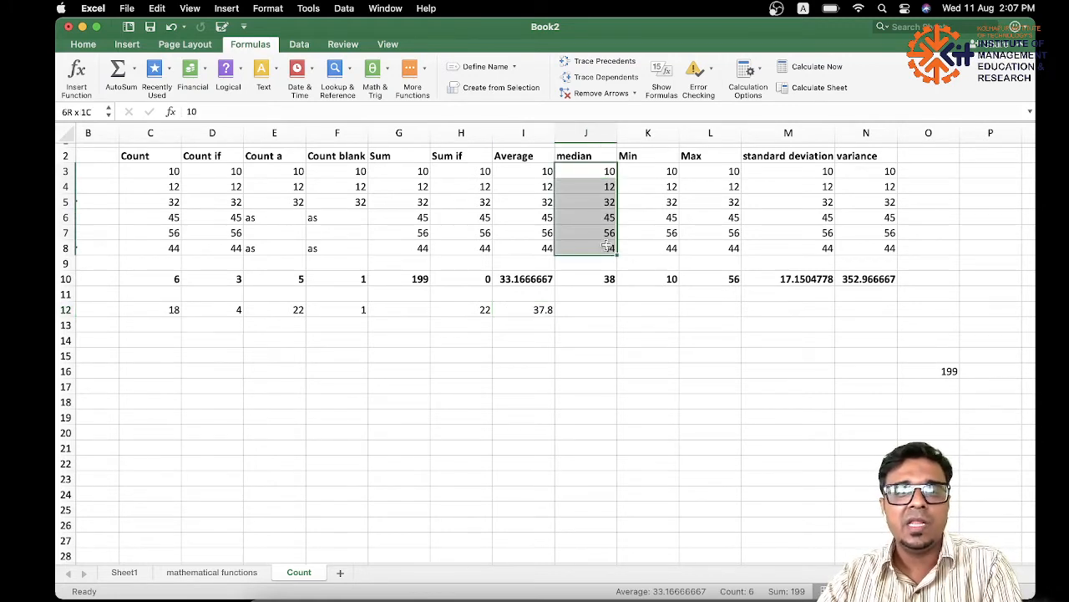
{"action": "left_click", "coordinate": [590, 308]}
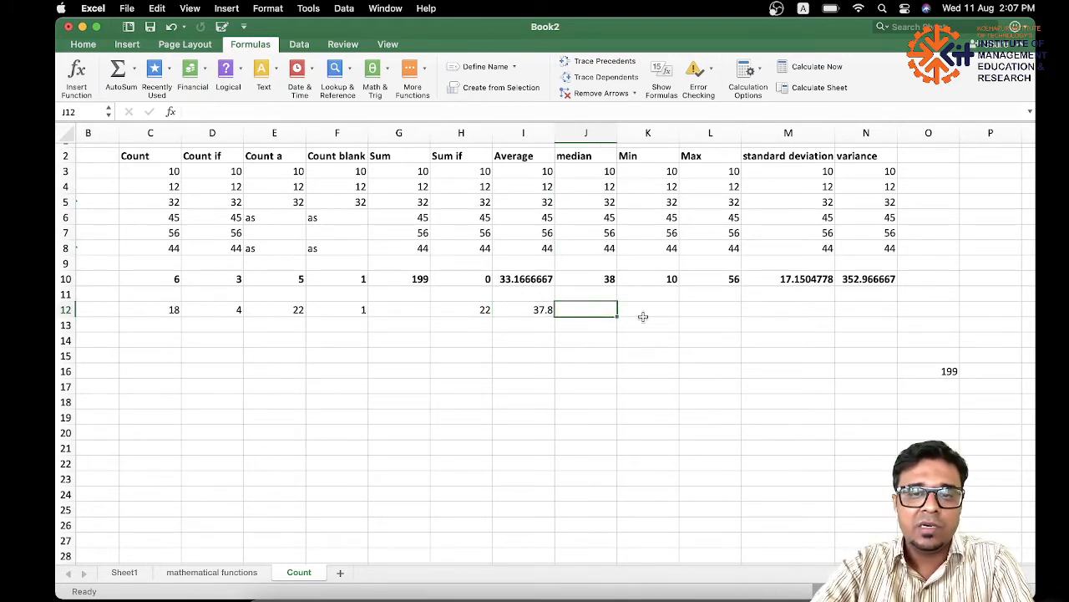
{"action": "left_click", "coordinate": [643, 386]}
{"action": "left_click", "coordinate": [590, 398]}
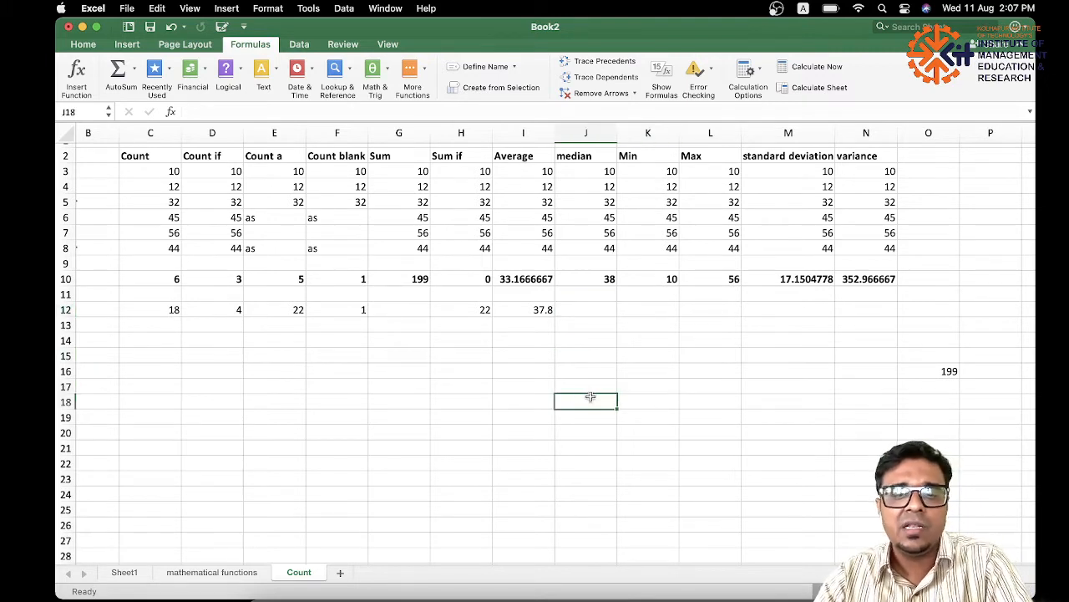
{"action": "type", "text": "=me"}
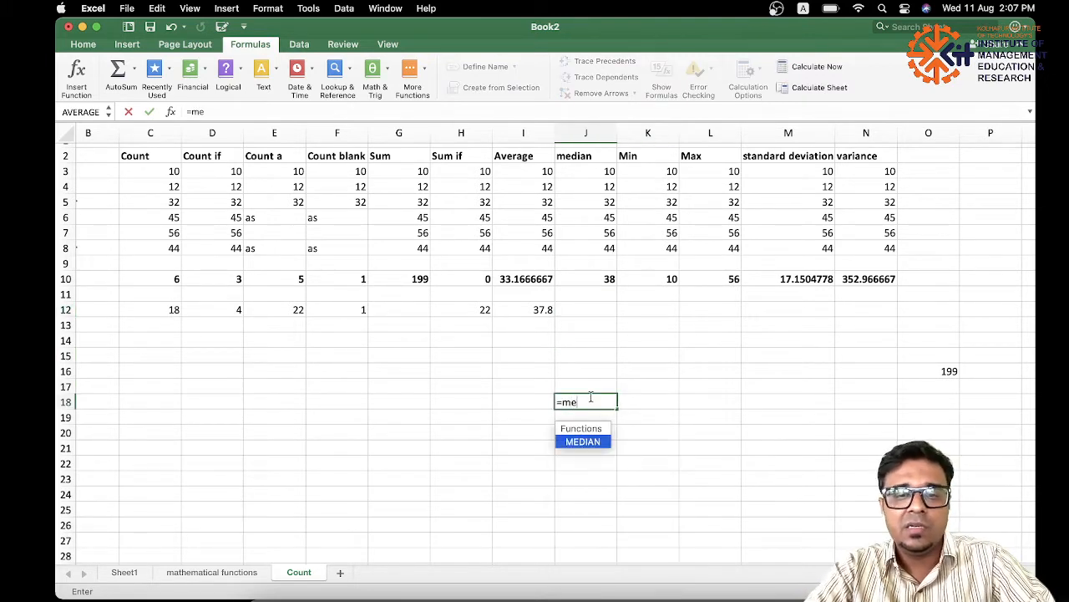
{"action": "double_click", "coordinate": [582, 441]}
{"action": "left_click_drag", "start_coordinate": [610, 171], "coordinate": [609, 248]}
{"action": "key", "text": "Return"}
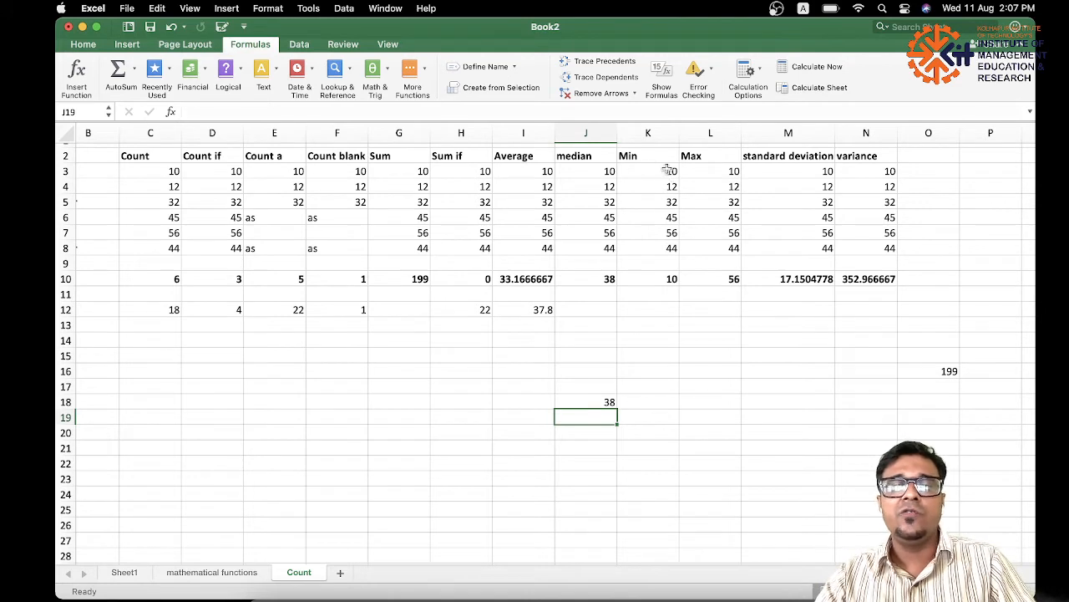
Enter a MIN formula in cell K15 covering the block G3:N8.
{"action": "left_click_drag", "start_coordinate": [668, 169], "coordinate": [675, 247]}
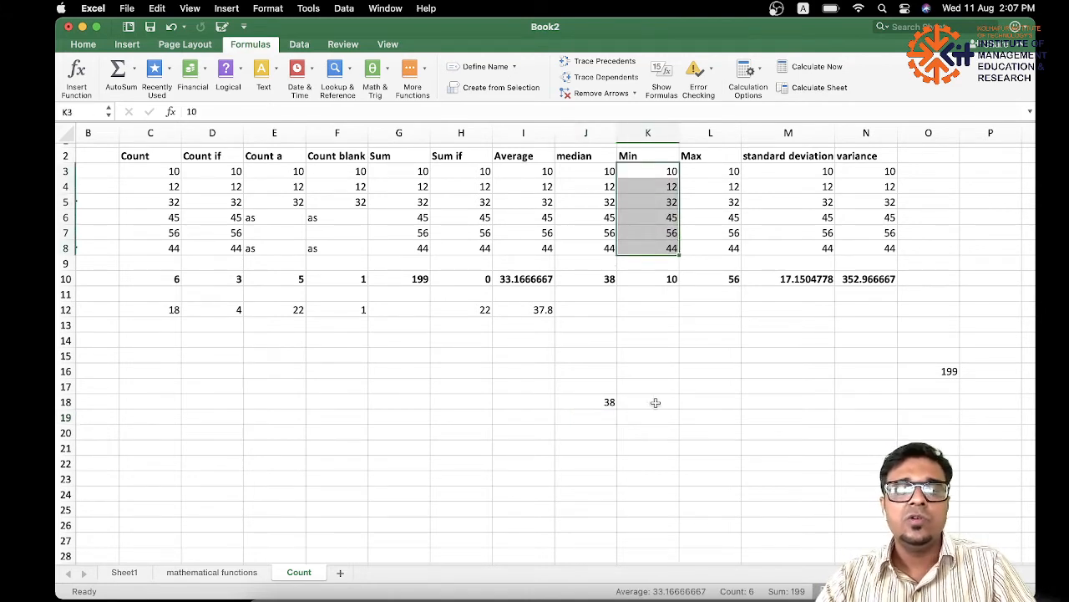
{"action": "left_click", "coordinate": [644, 353]}
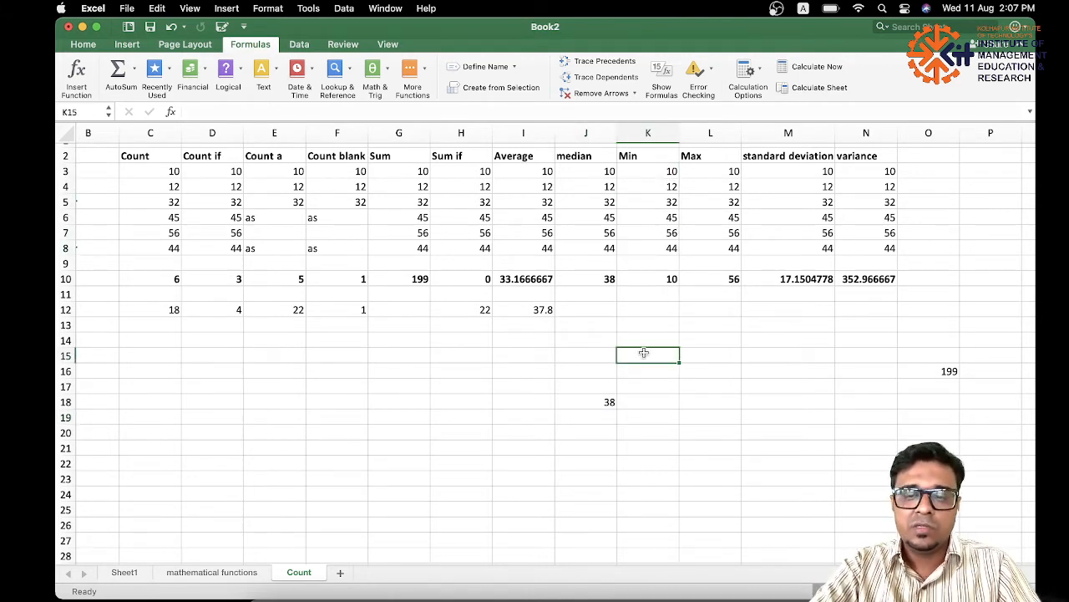
{"action": "type", "text": "=mi"}
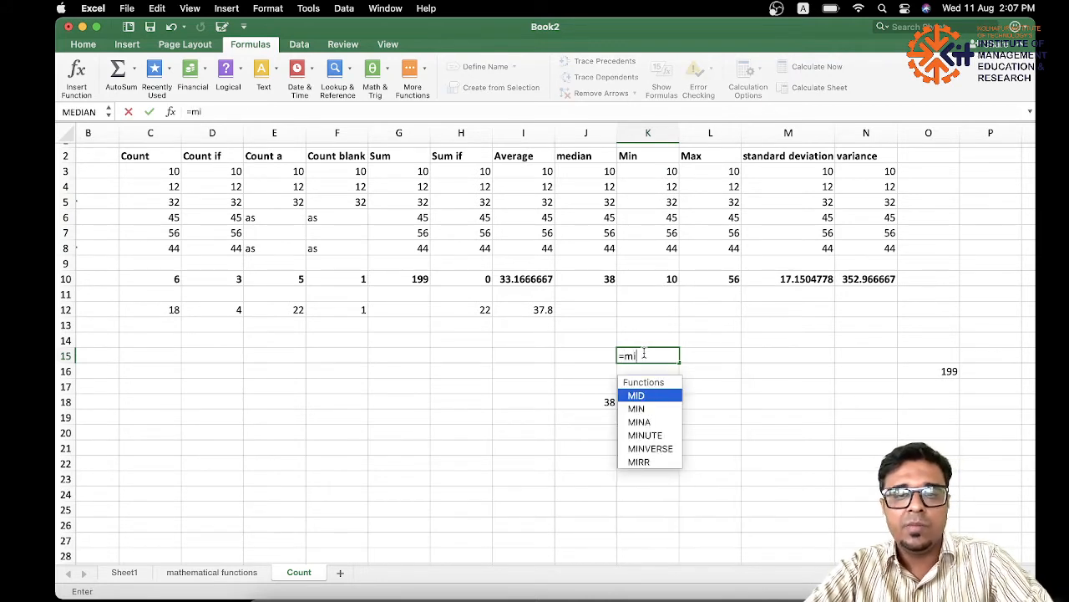
{"action": "type", "text": "n"}
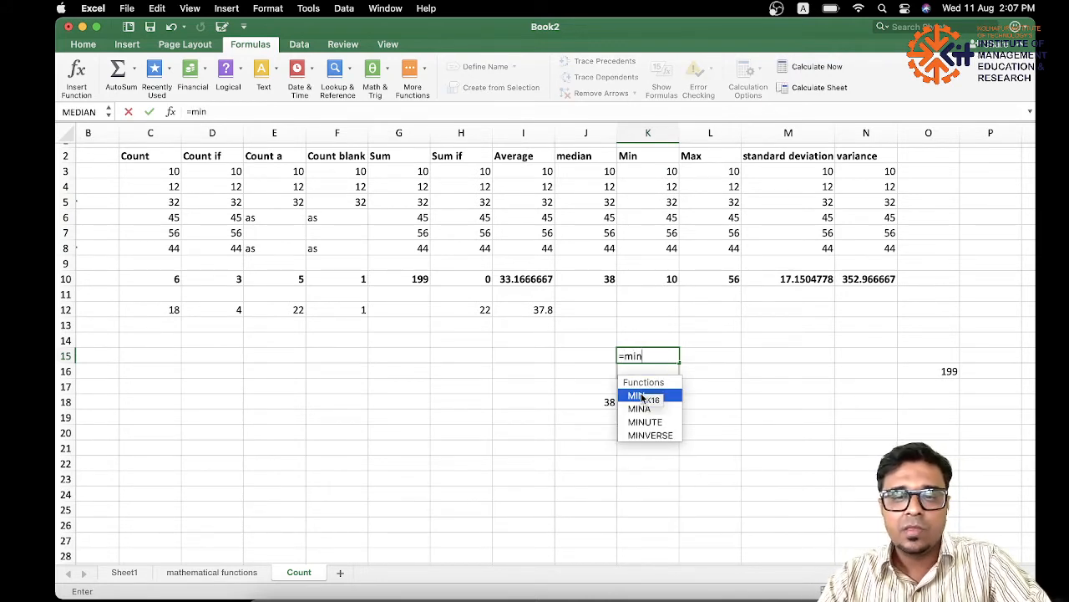
{"action": "double_click", "coordinate": [641, 396]}
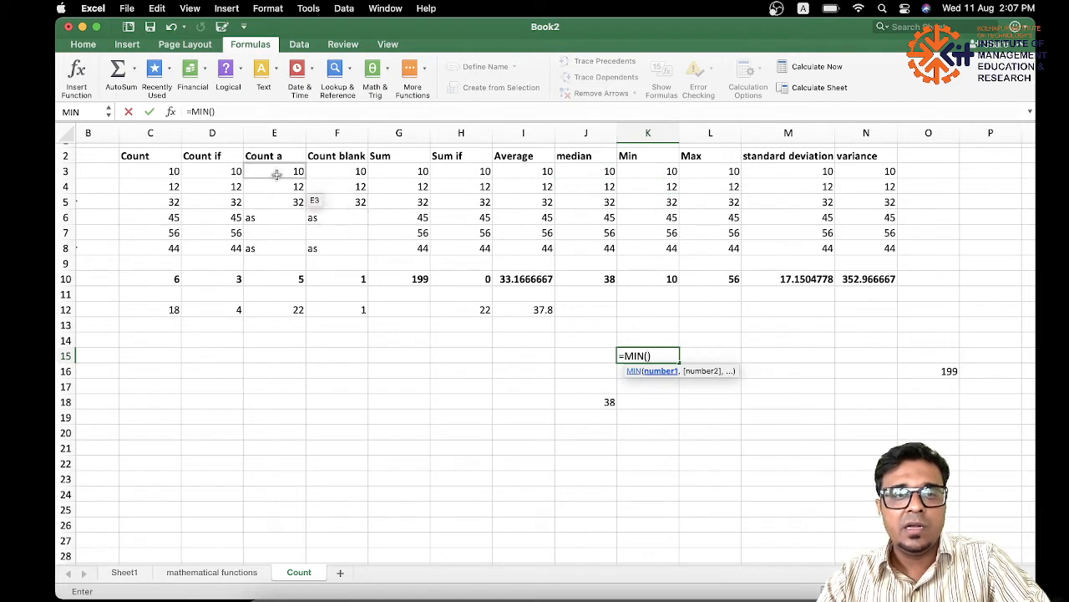
{"action": "left_click_drag", "start_coordinate": [391, 173], "coordinate": [869, 251]}
{"action": "key", "text": "Return"}
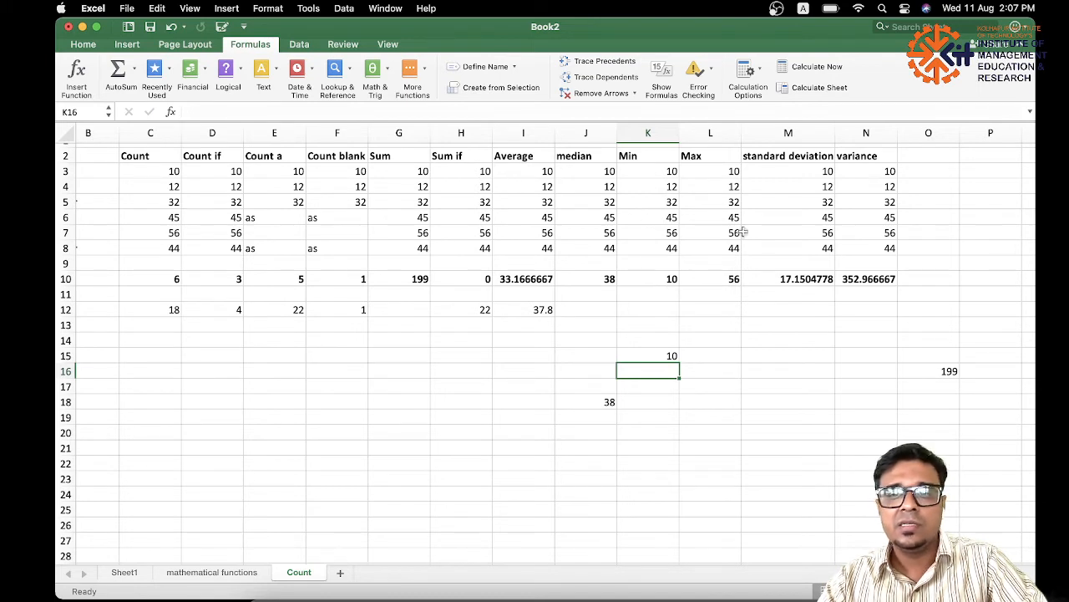
Enter =MAX(F4:L5) in cell L17 and highlight its source block F4:L5.
{"action": "left_click_drag", "start_coordinate": [606, 171], "coordinate": [723, 216]}
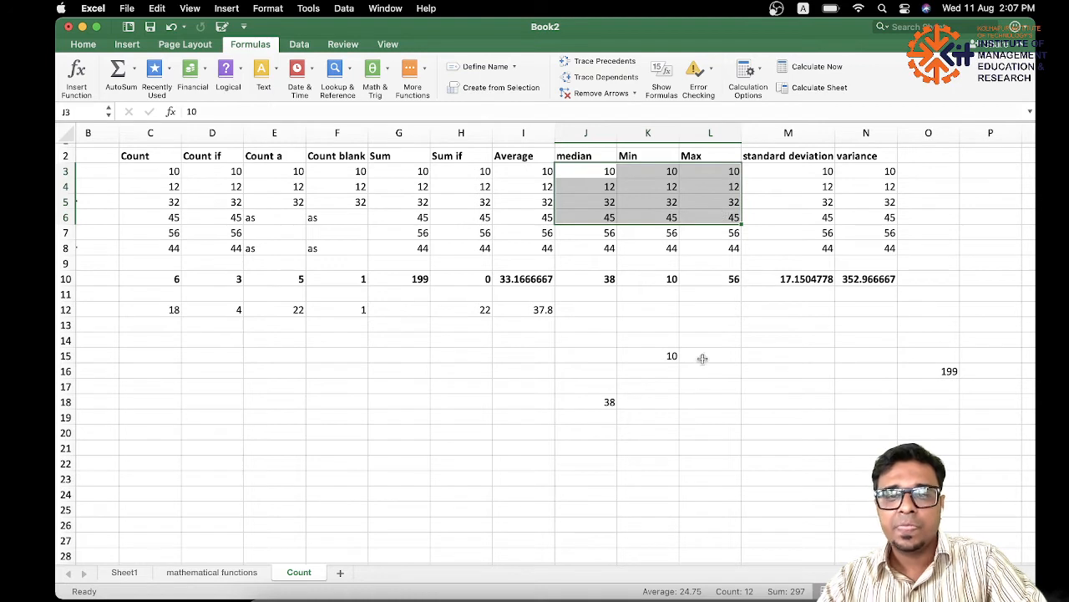
{"action": "left_click", "coordinate": [708, 386]}
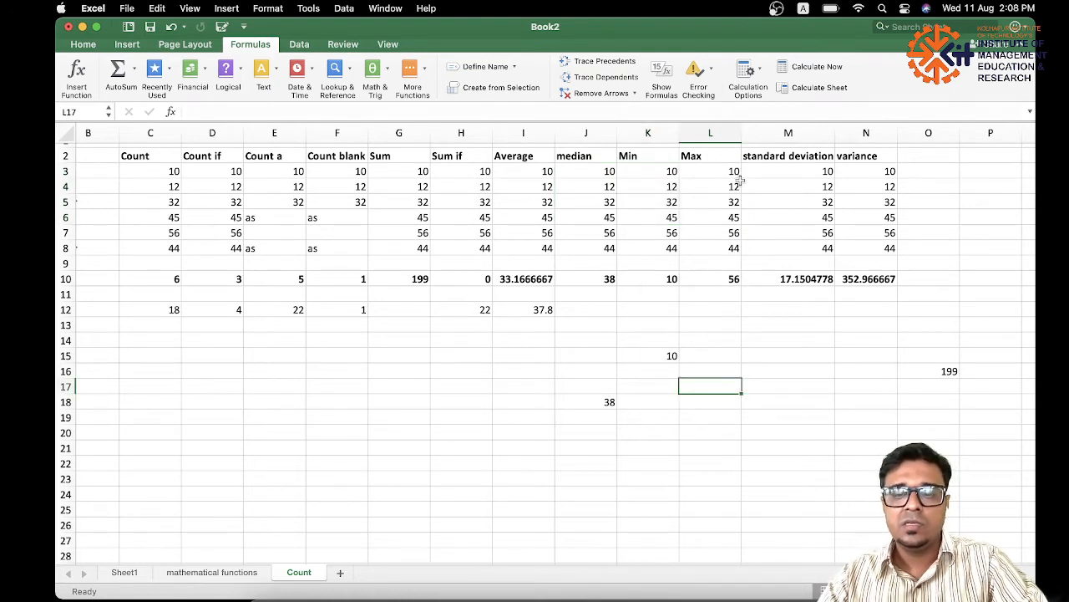
{"action": "type", "text": "=max"}
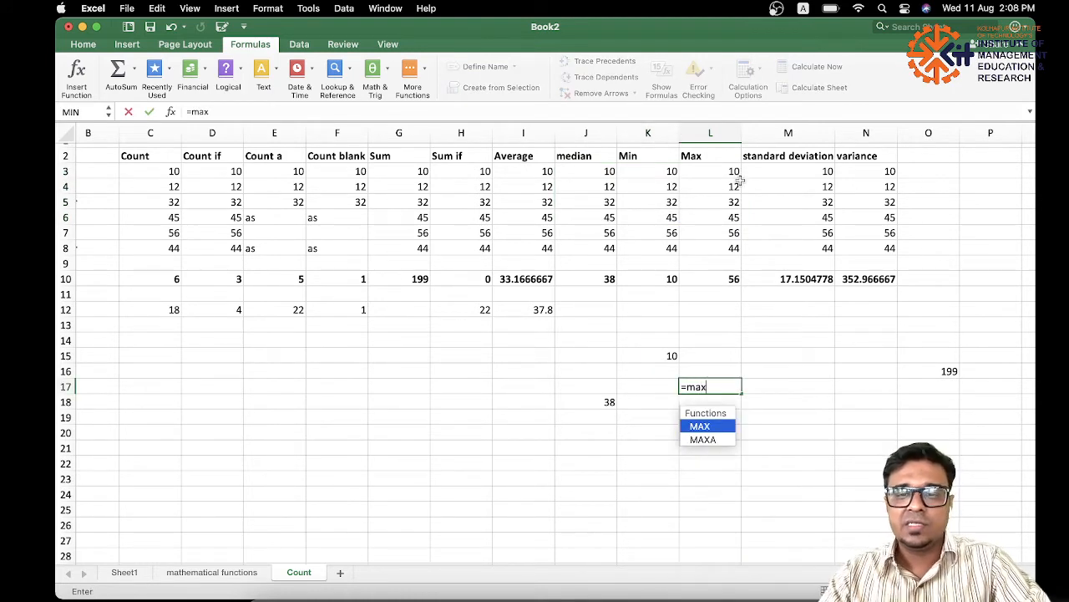
{"action": "double_click", "coordinate": [716, 426]}
{"action": "left_click", "coordinate": [706, 187]}
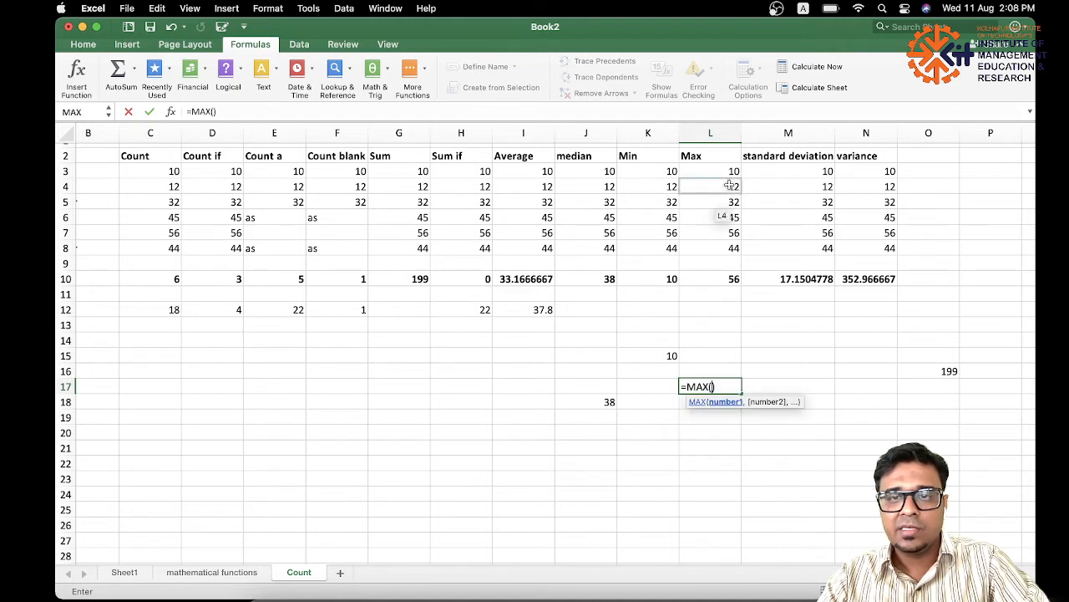
{"action": "left_click_drag", "start_coordinate": [706, 187], "coordinate": [367, 198]}
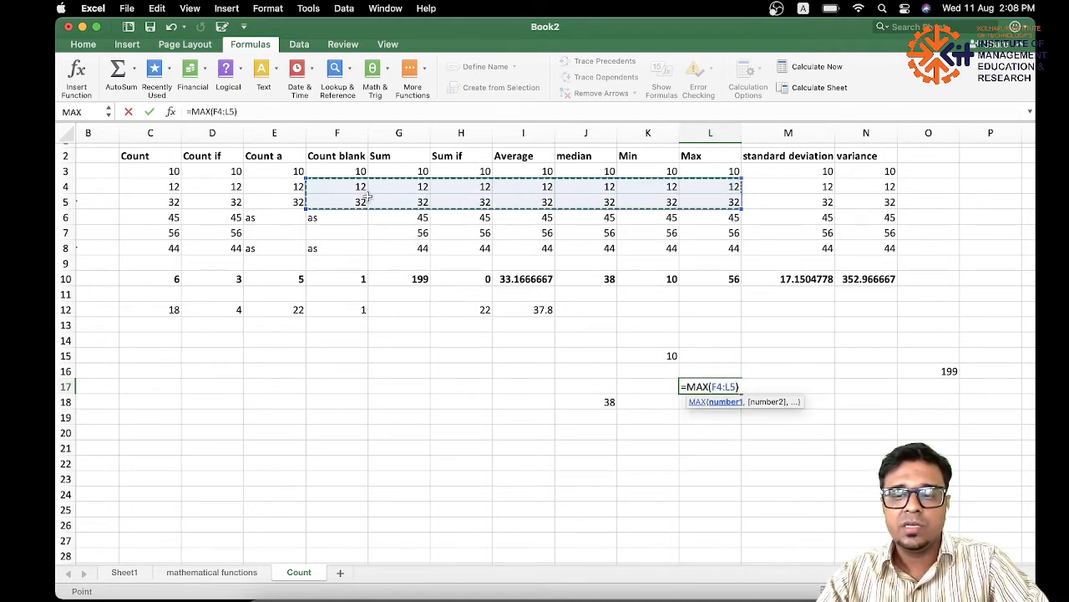
{"action": "key", "text": "Return"}
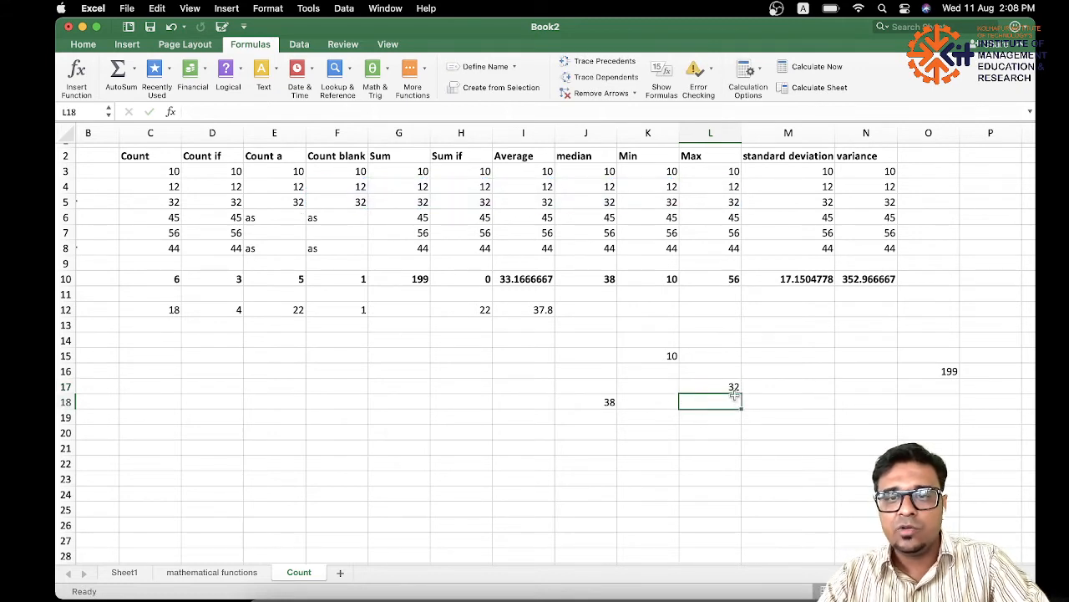
{"action": "left_click_drag", "start_coordinate": [350, 186], "coordinate": [711, 205]}
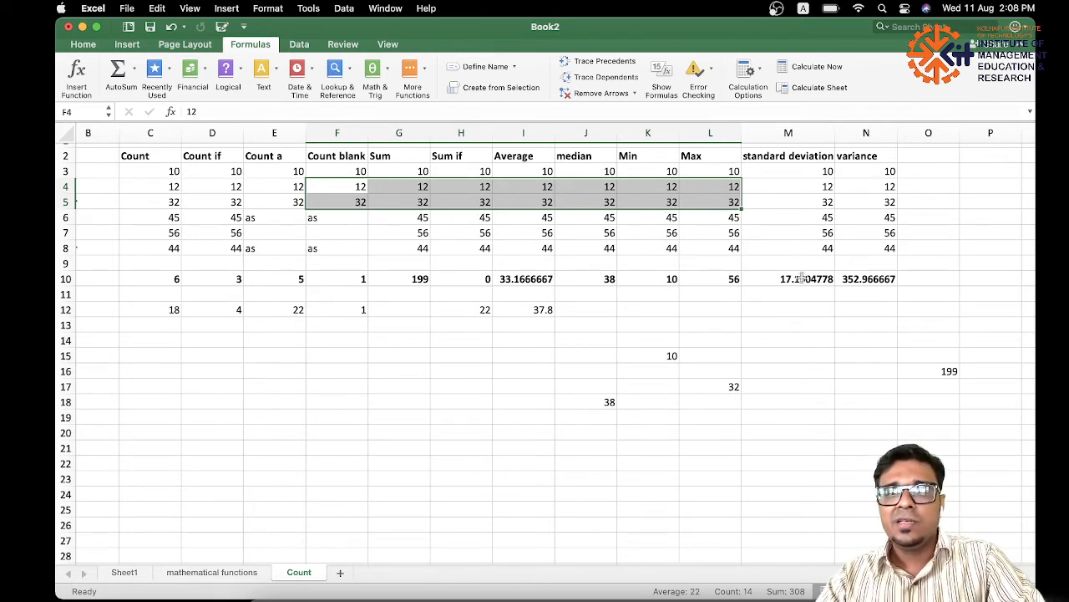
Enter =STDEV.P(M3:M7) in cell M15 to compute the population standard deviation of those values.
{"action": "left_click", "coordinate": [824, 170]}
{"action": "left_click_drag", "start_coordinate": [660, 172], "coordinate": [800, 224]}
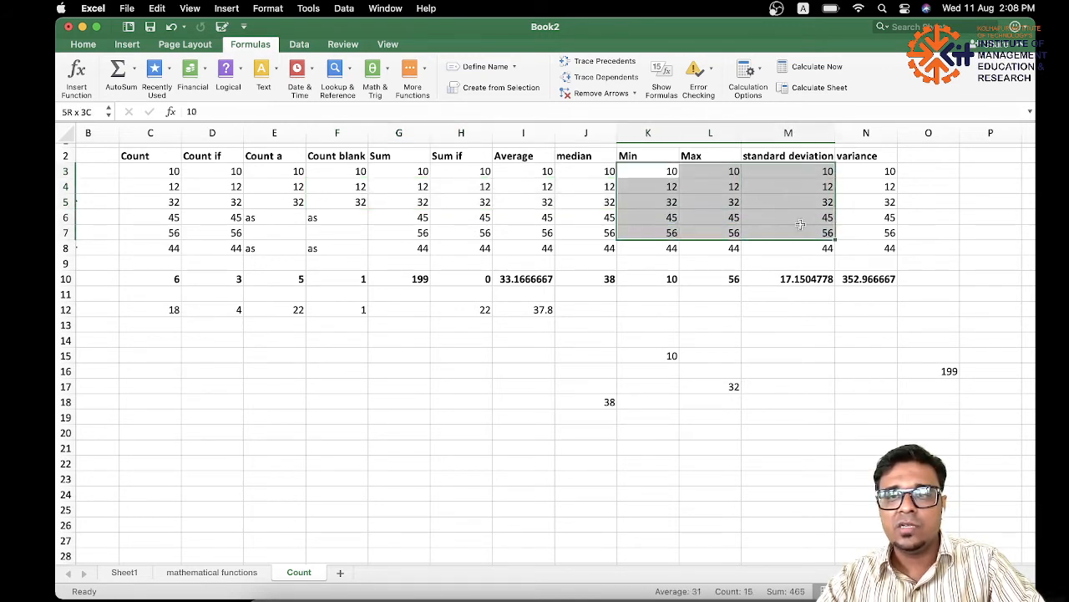
{"action": "left_click", "coordinate": [784, 353]}
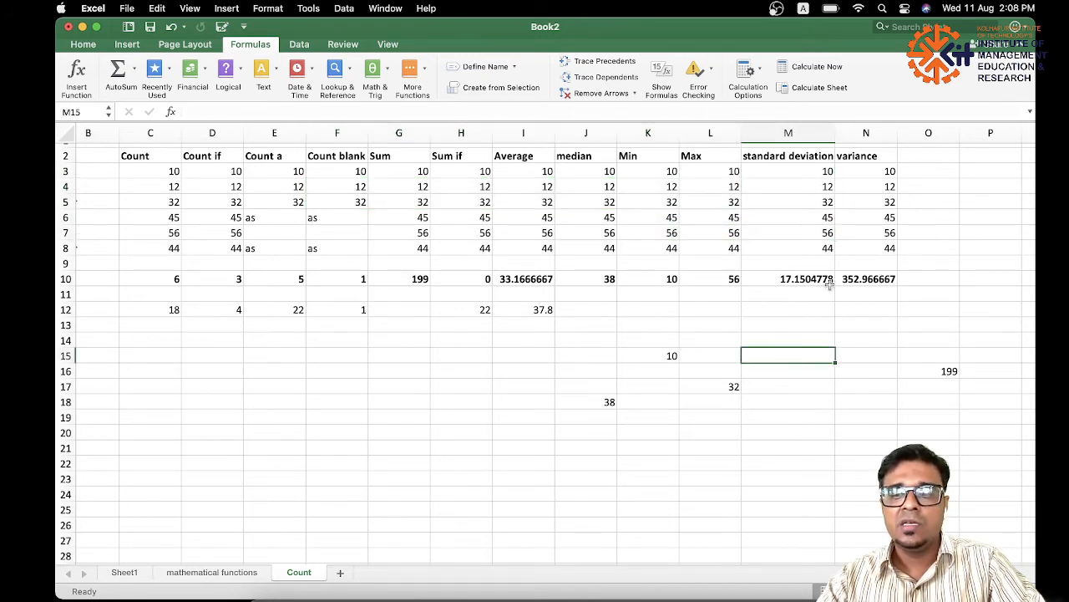
{"action": "type", "text": "=s"}
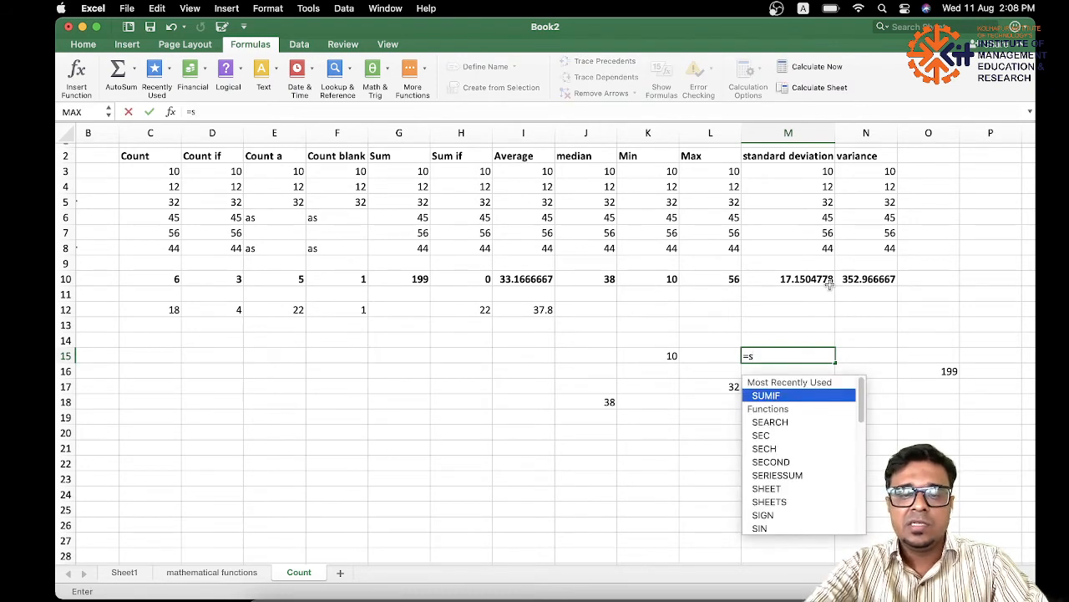
{"action": "type", "text": "td"}
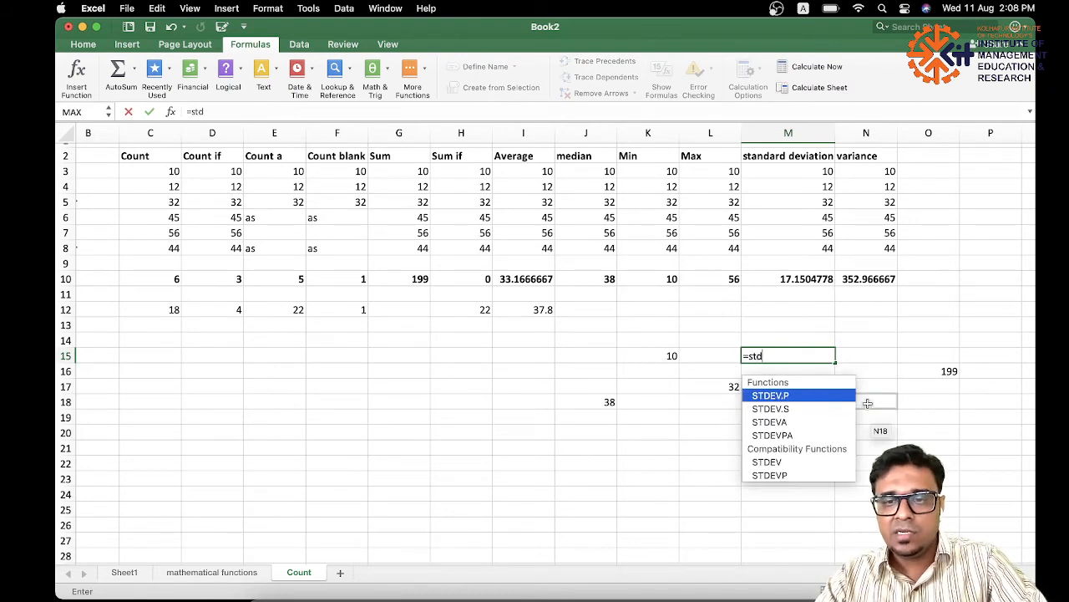
{"action": "double_click", "coordinate": [792, 398]}
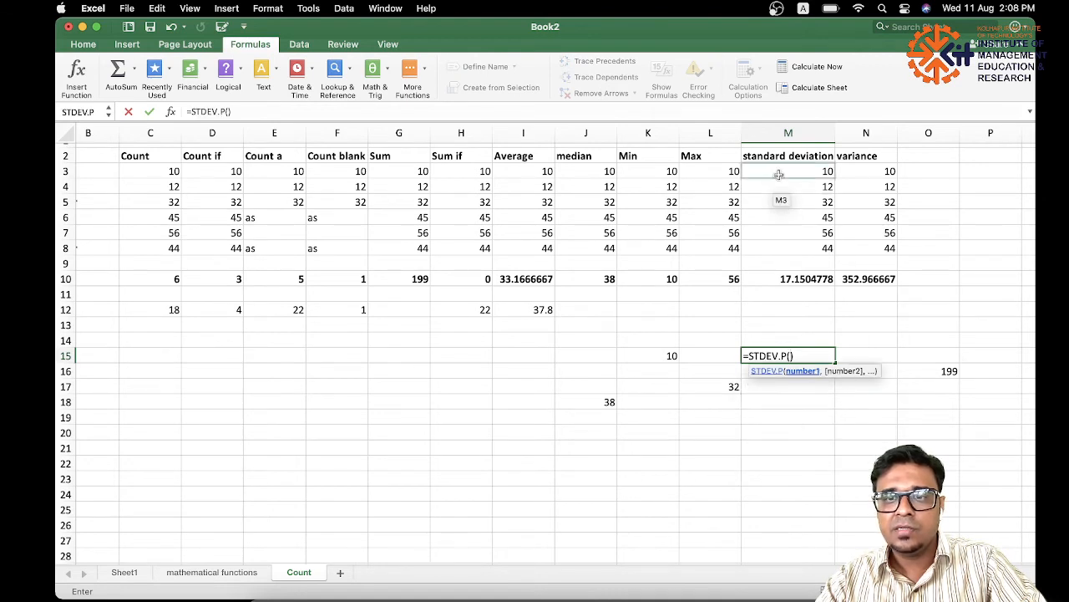
{"action": "left_click_drag", "start_coordinate": [777, 174], "coordinate": [786, 230]}
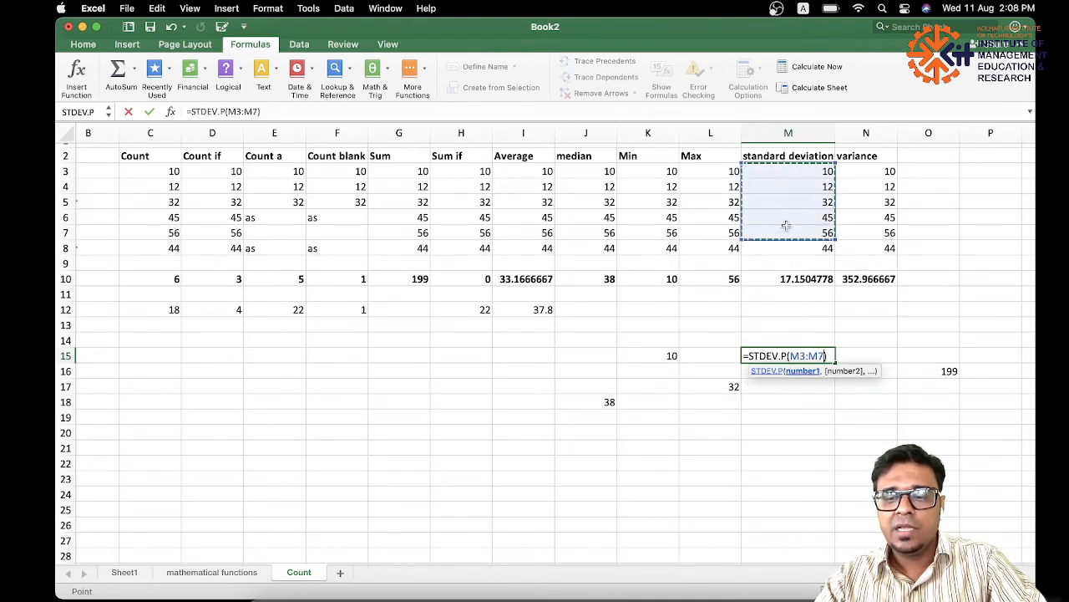
{"action": "key", "text": "Return"}
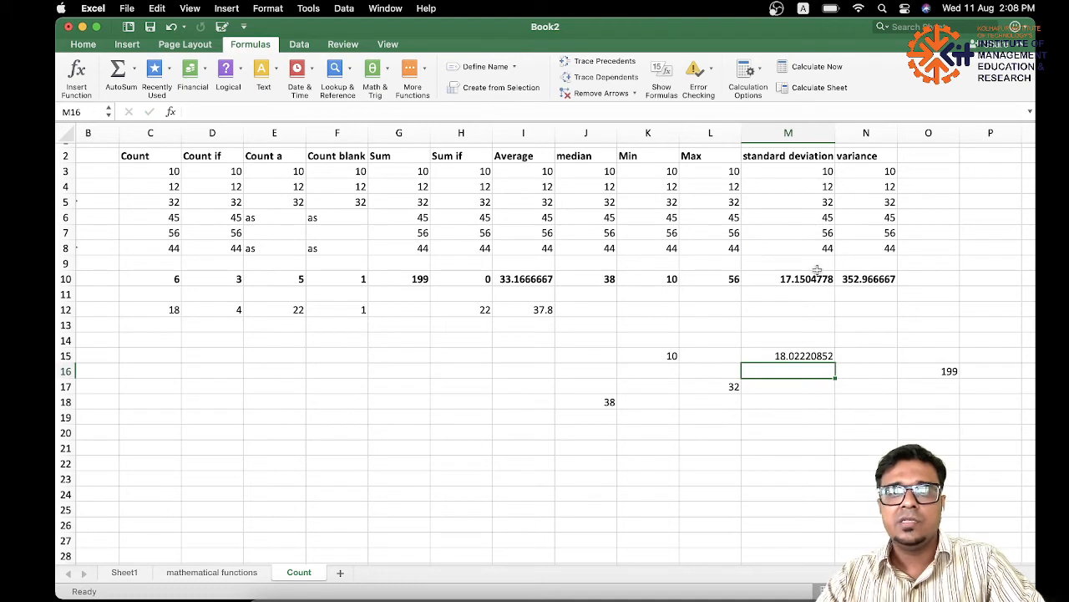
Check the STDEV.P formula in M15 against its source values in M3 through M7.
{"action": "left_click", "coordinate": [790, 358]}
{"action": "left_click_drag", "start_coordinate": [791, 366], "coordinate": [820, 354]}
{"action": "left_click", "coordinate": [504, 258]}
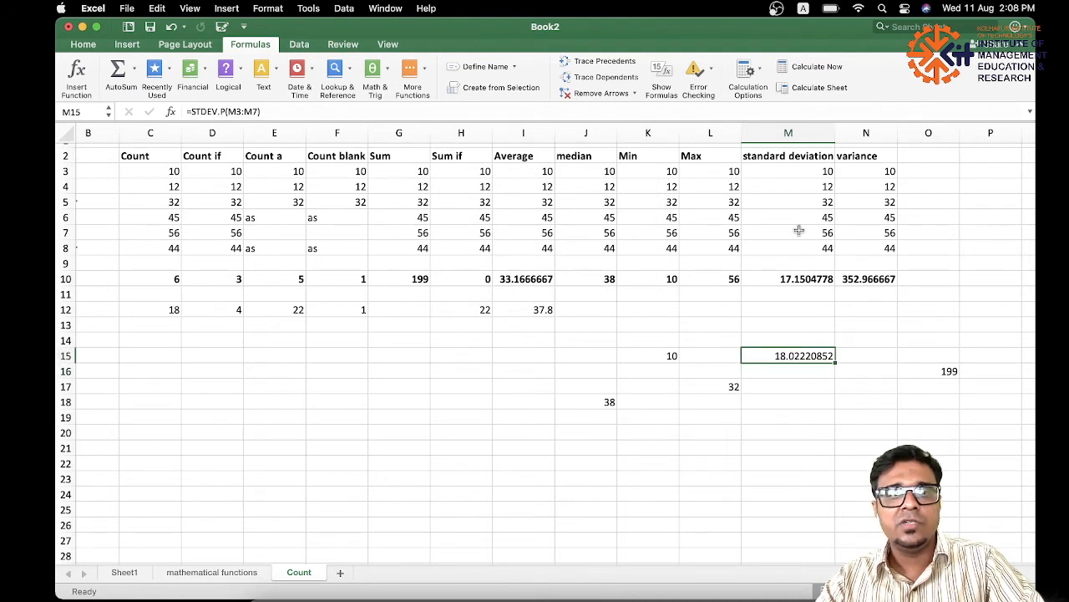
{"action": "left_click", "coordinate": [829, 187]}
{"action": "left_click_drag", "start_coordinate": [828, 180], "coordinate": [827, 176]}
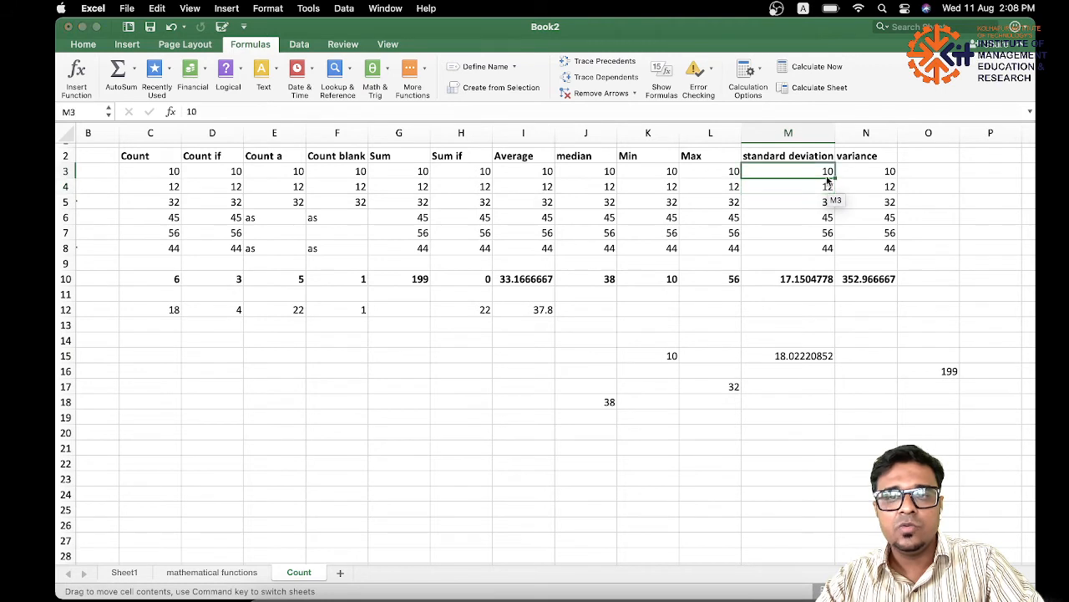
{"action": "left_click", "coordinate": [507, 257]}
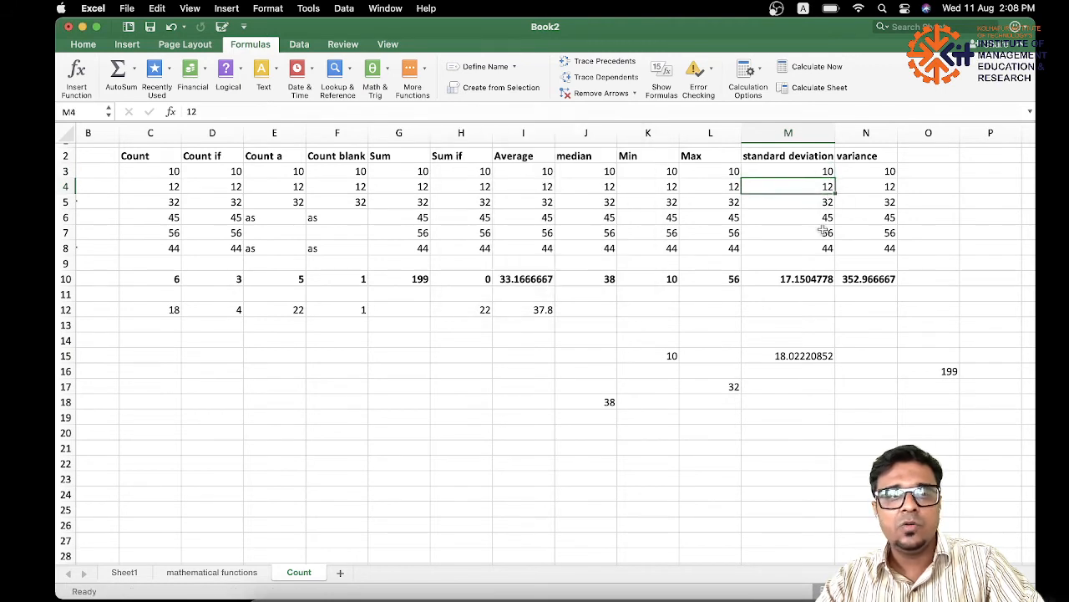
{"action": "left_click_drag", "start_coordinate": [823, 238], "coordinate": [819, 174]}
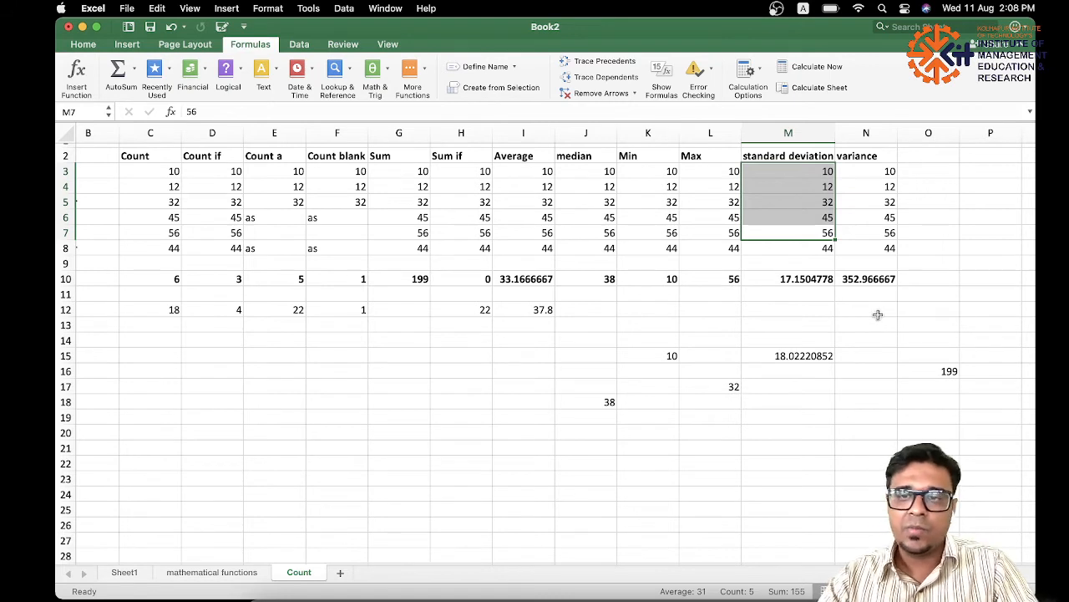
Enter =VAR.P(N3:N7) in cell N13 to compute the population variance of those values, and reselect the cell to show its formula.
{"action": "left_click", "coordinate": [860, 156]}
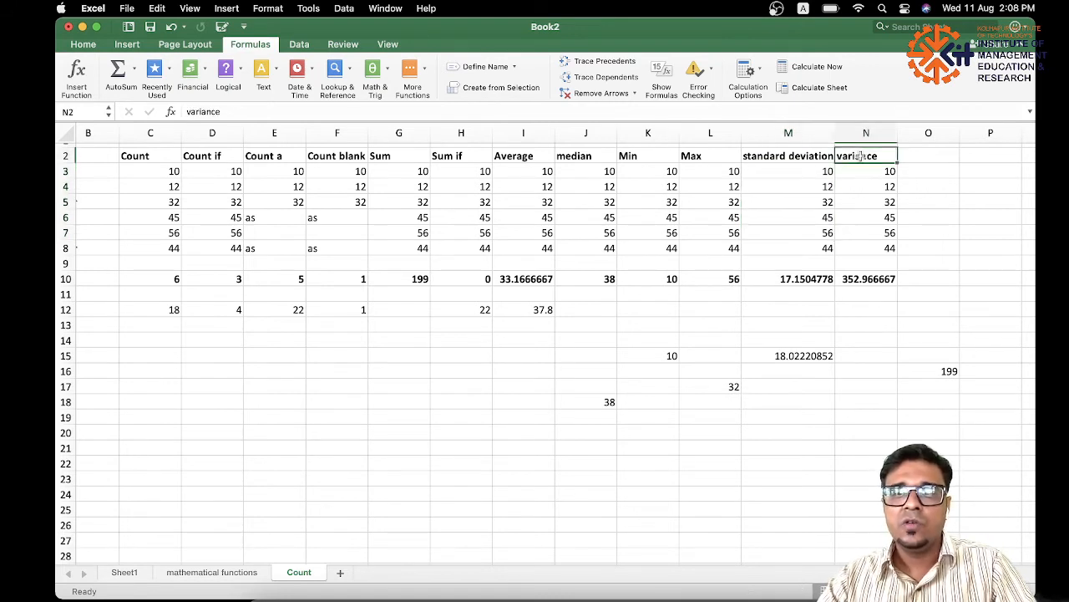
{"action": "left_click", "coordinate": [857, 326]}
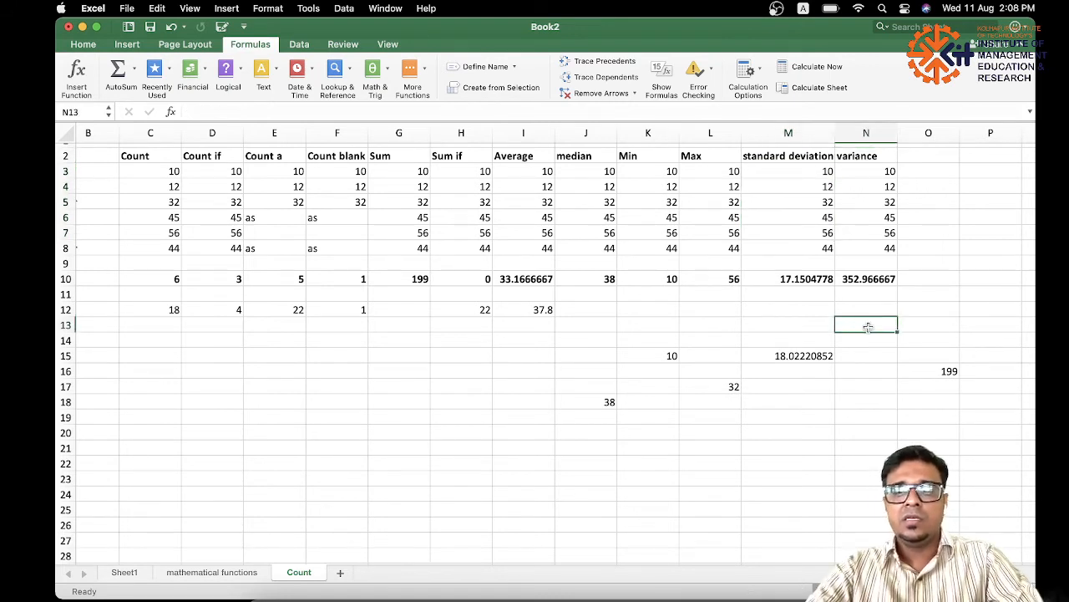
{"action": "type", "text": "=va"}
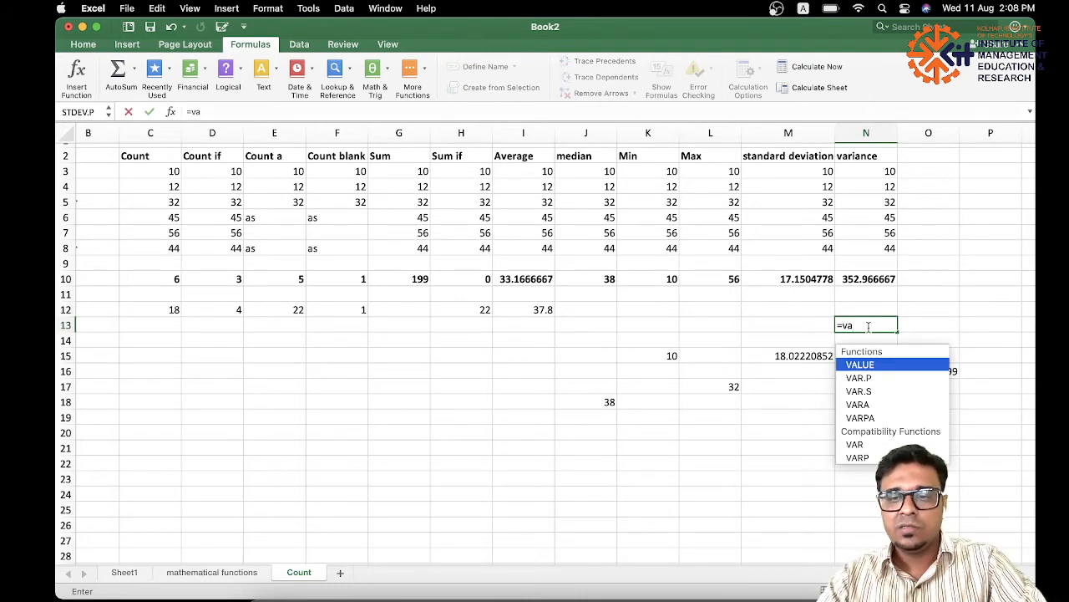
{"action": "type", "text": "r"}
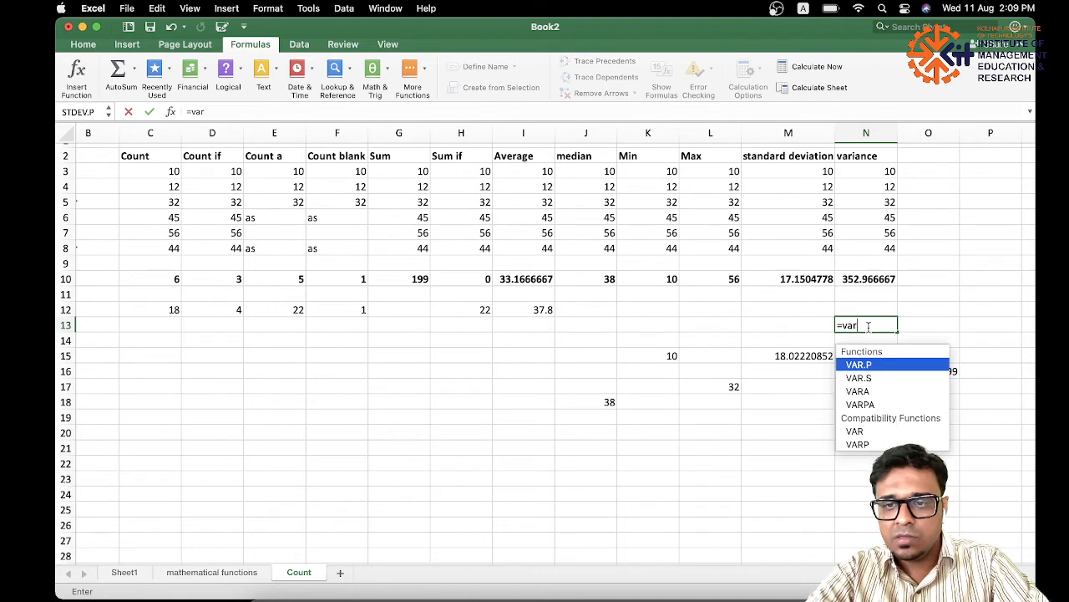
{"action": "double_click", "coordinate": [869, 365]}
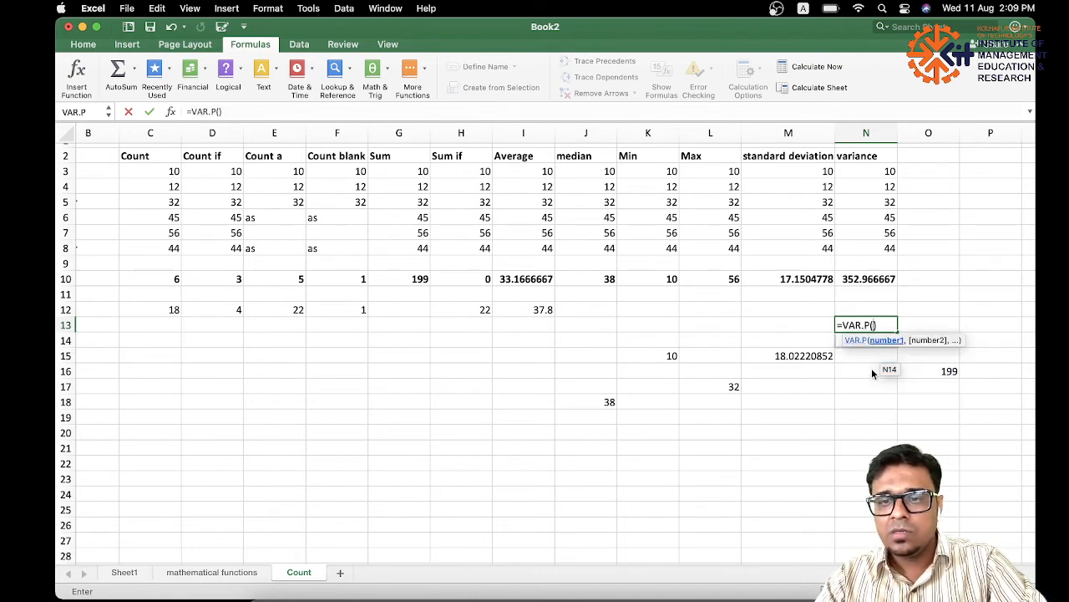
{"action": "left_click_drag", "start_coordinate": [869, 171], "coordinate": [874, 239]}
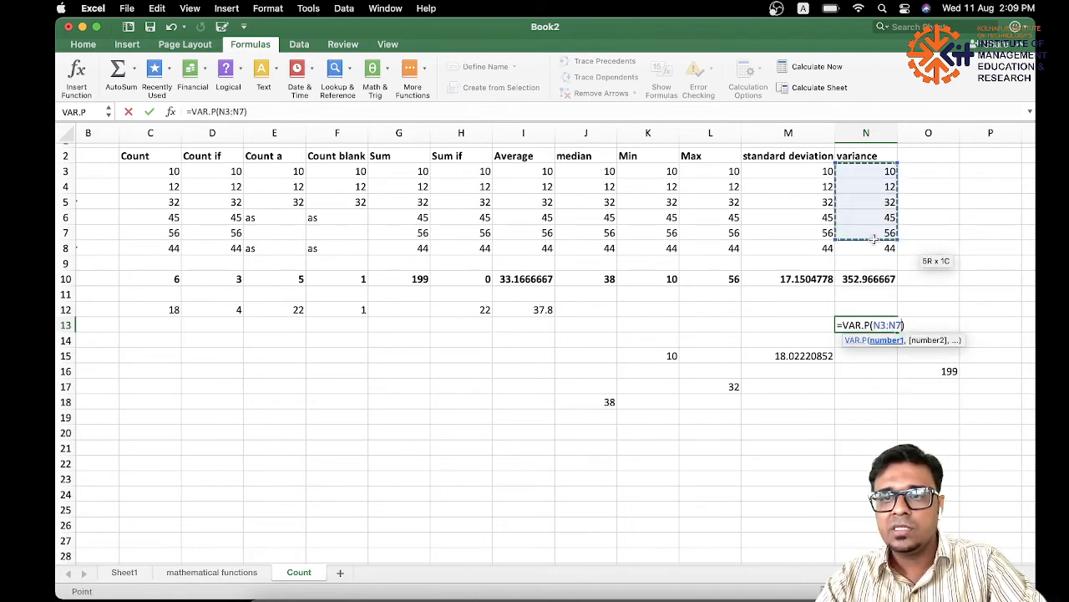
{"action": "key", "text": "Return"}
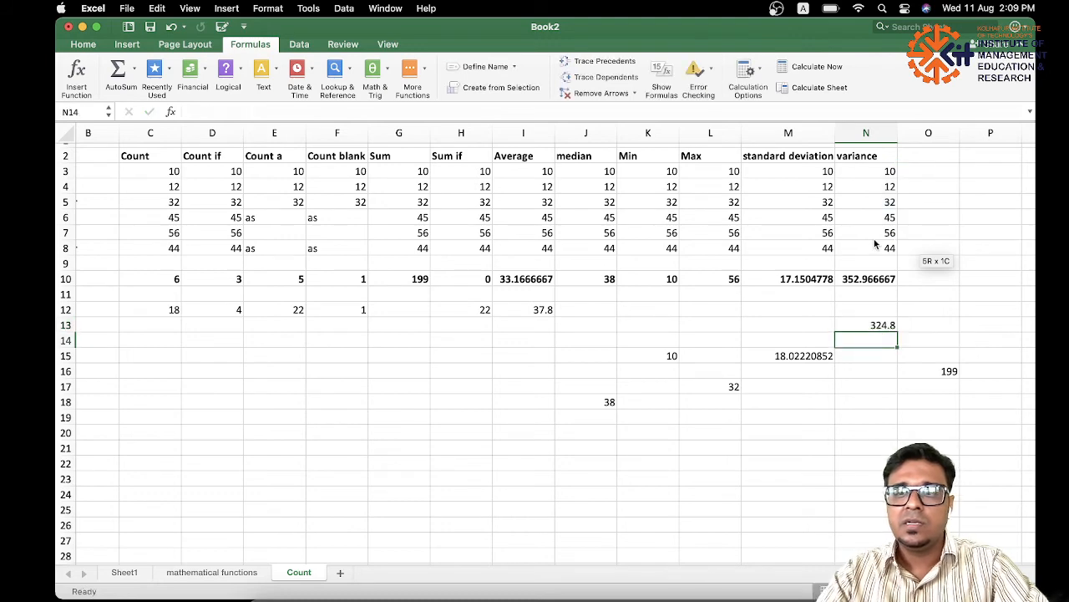
{"action": "left_click", "coordinate": [878, 326]}
Review the Sum, Average, Sum if, Min, Max and median columns by highlighting each example's header and data in turn.
{"action": "scroll", "coordinate": [334, 190], "scroll_direction": "up", "scroll_amount": 1}
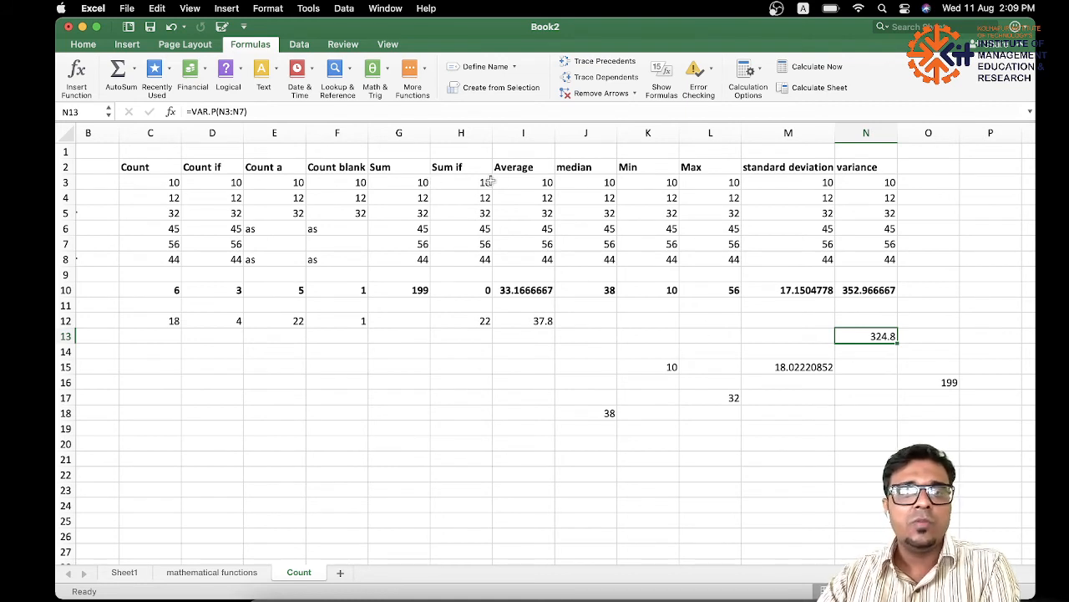
{"action": "left_click_drag", "start_coordinate": [404, 171], "coordinate": [405, 261]}
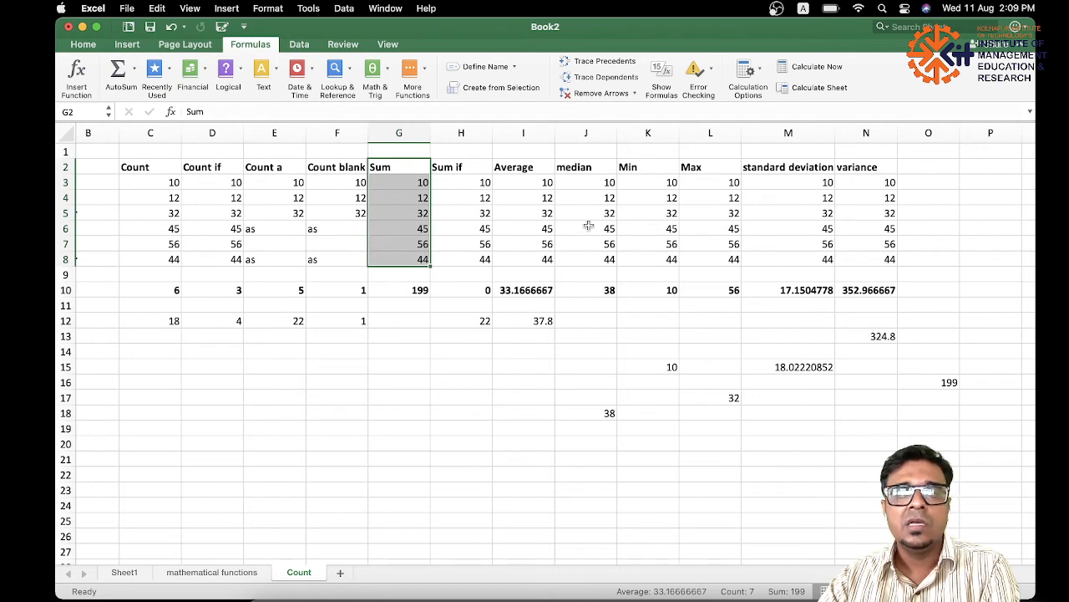
{"action": "left_click_drag", "start_coordinate": [518, 172], "coordinate": [518, 260]}
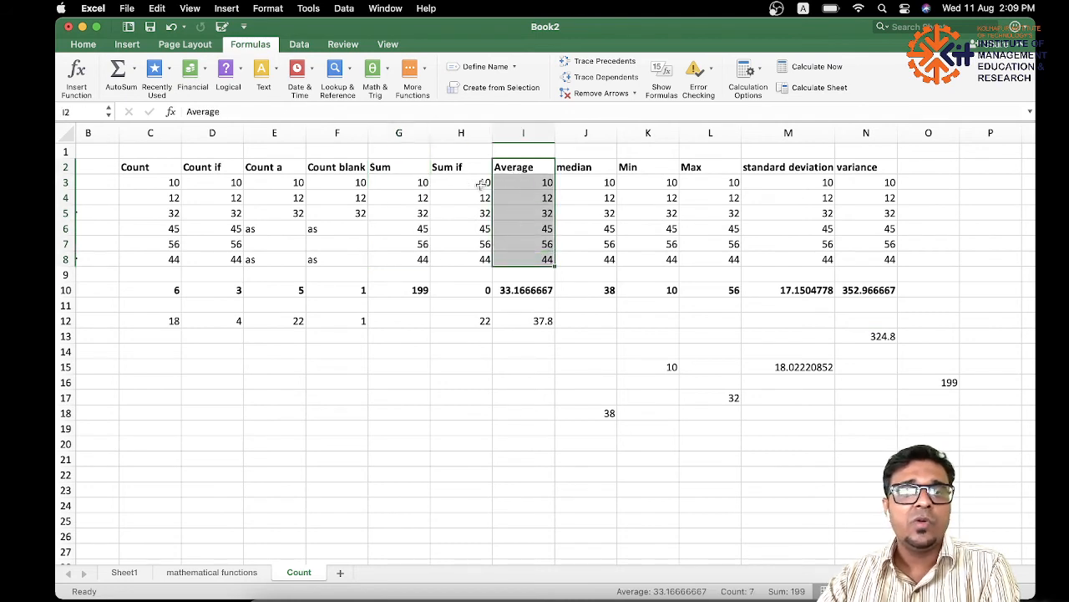
{"action": "left_click_drag", "start_coordinate": [475, 171], "coordinate": [475, 252]}
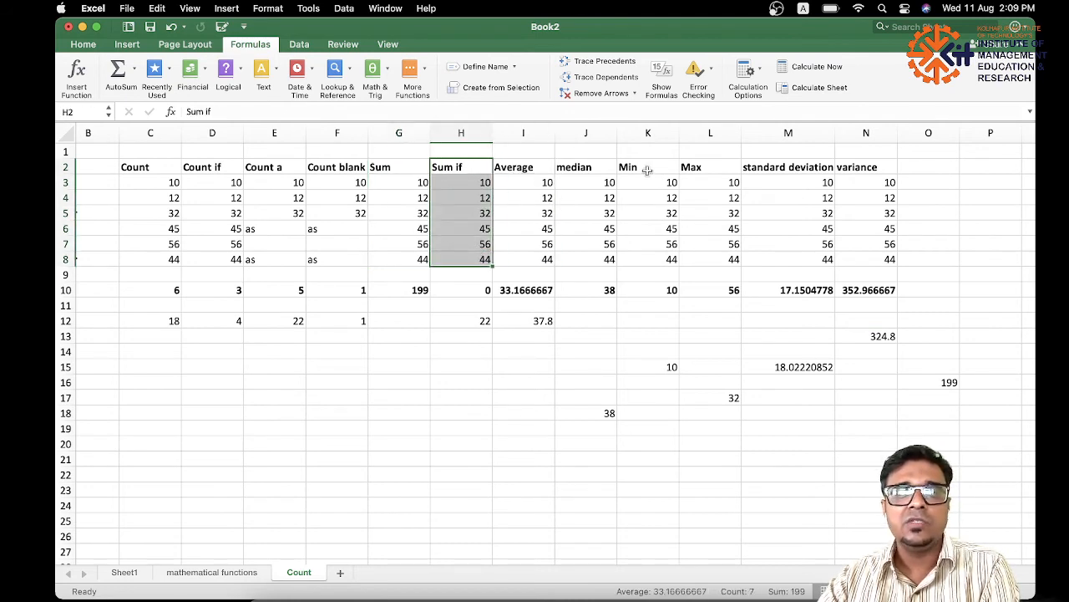
{"action": "left_click_drag", "start_coordinate": [645, 168], "coordinate": [694, 244]}
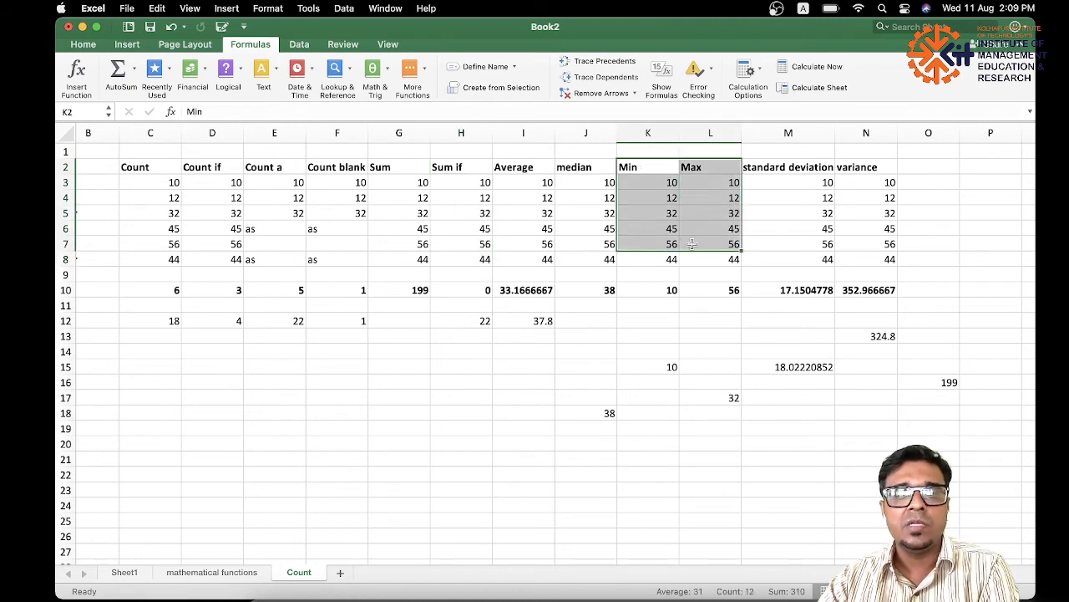
{"action": "left_click_drag", "start_coordinate": [598, 167], "coordinate": [601, 247]}
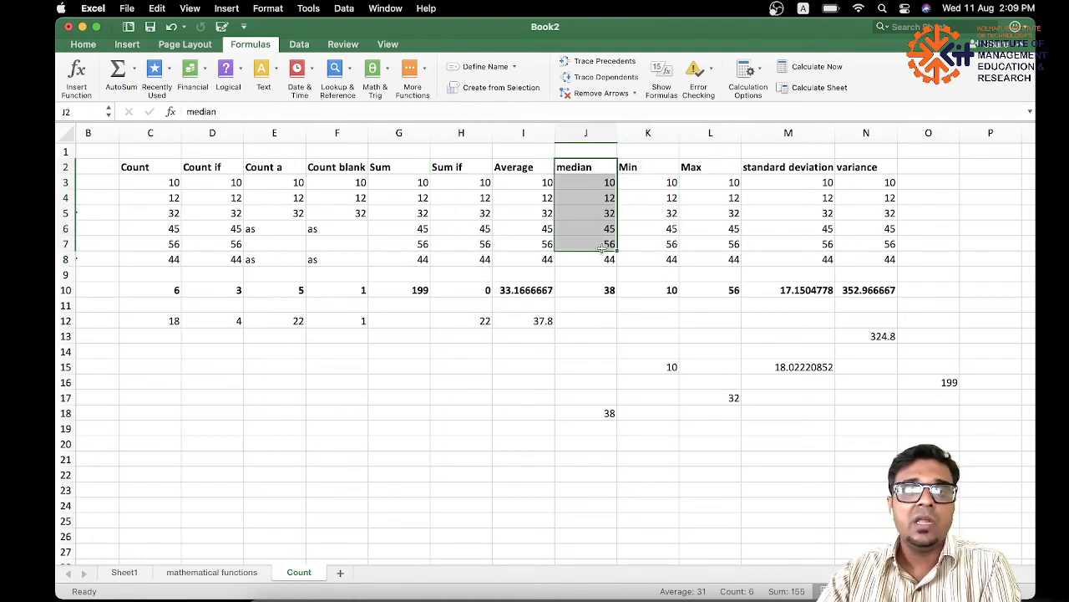